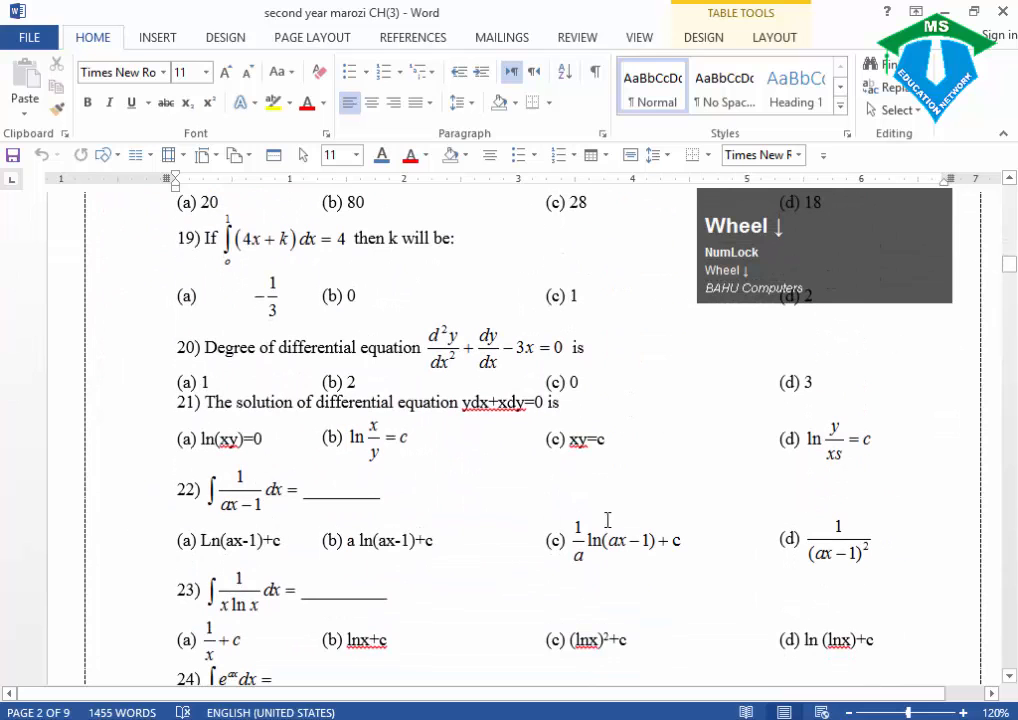
# Switch to the Titration and salt document and look through its chemical equations for the acid-base and redox titrations.
pyautogui.click(453, 719)
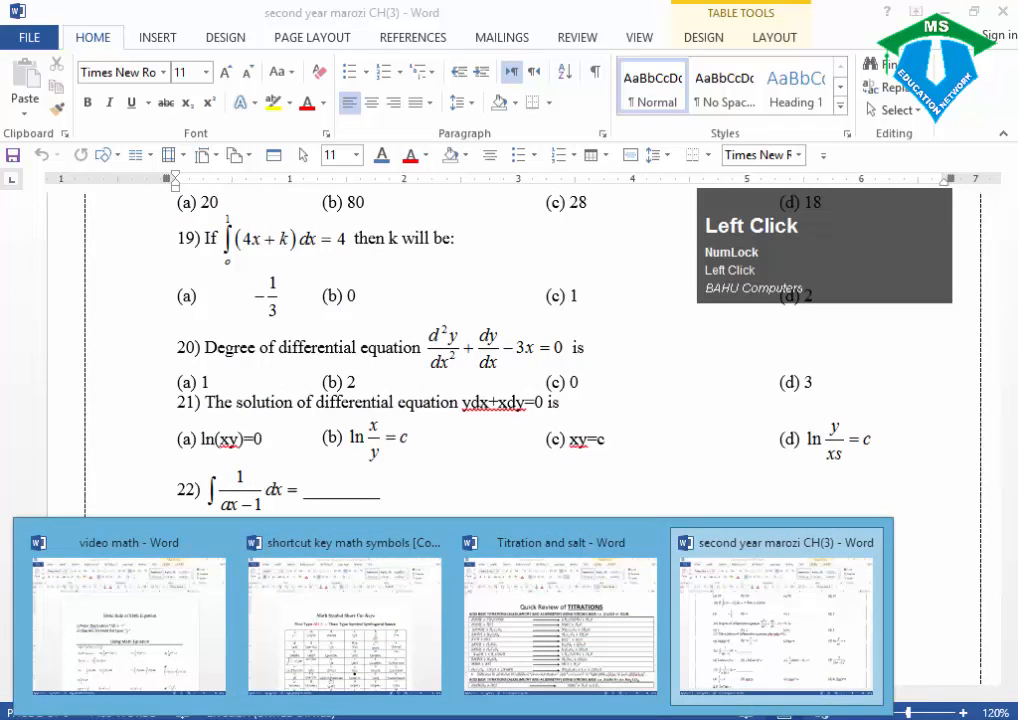
pyautogui.click(505, 680)
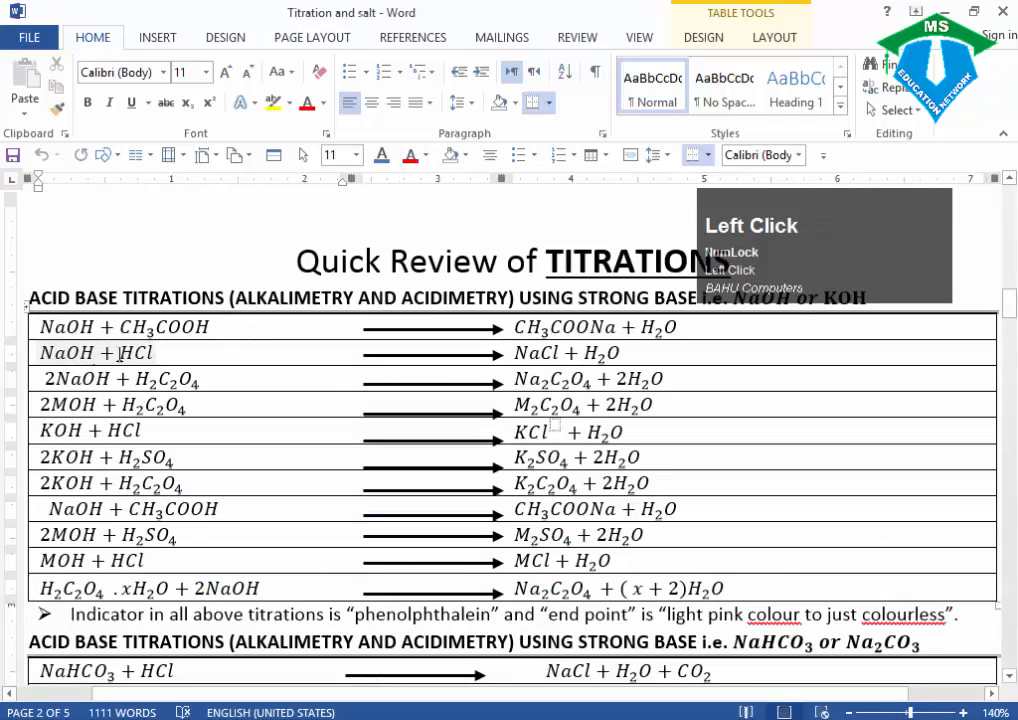
pyautogui.click(216, 356)
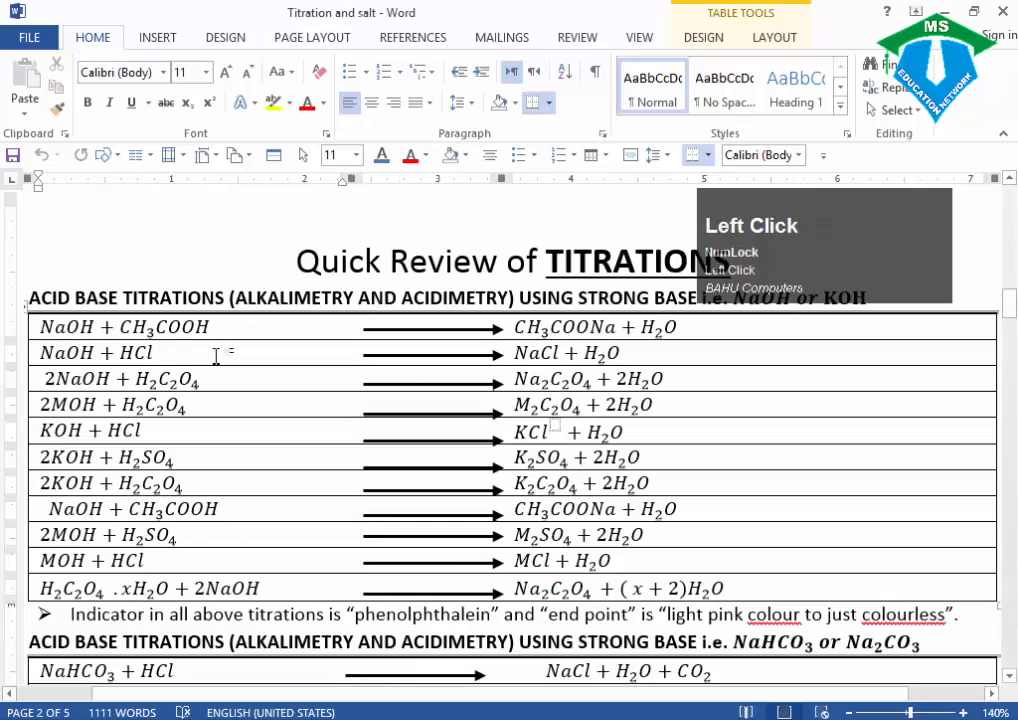
pyautogui.scroll(-3, 216, 356)
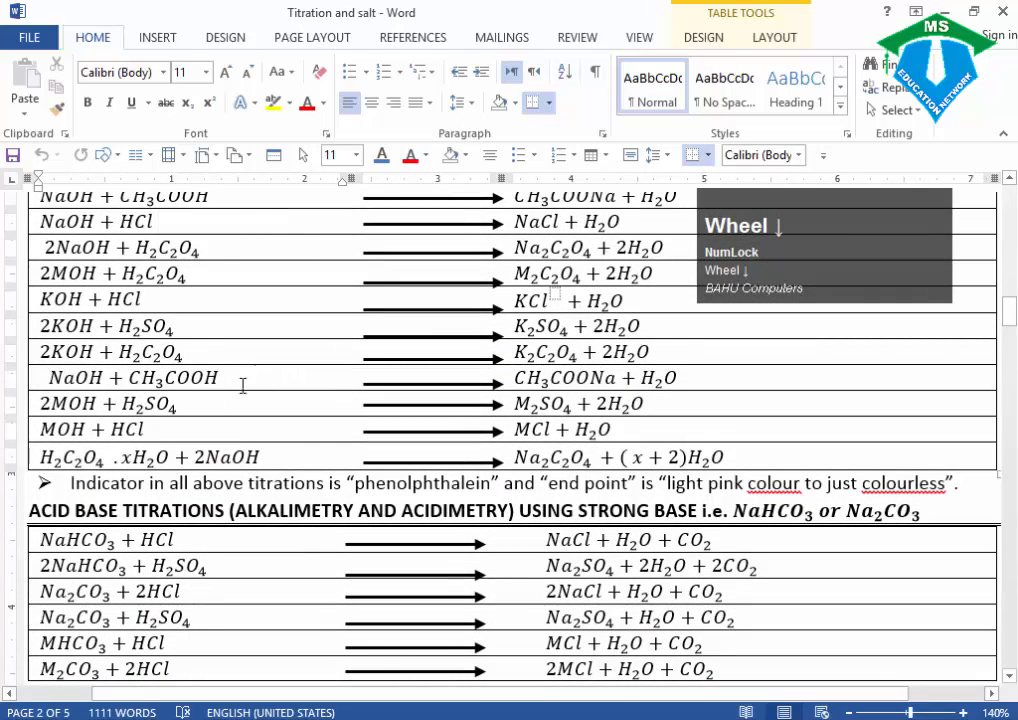
pyautogui.moveTo(222, 378); pyautogui.dragTo(103, 378)
pyautogui.click(195, 424)
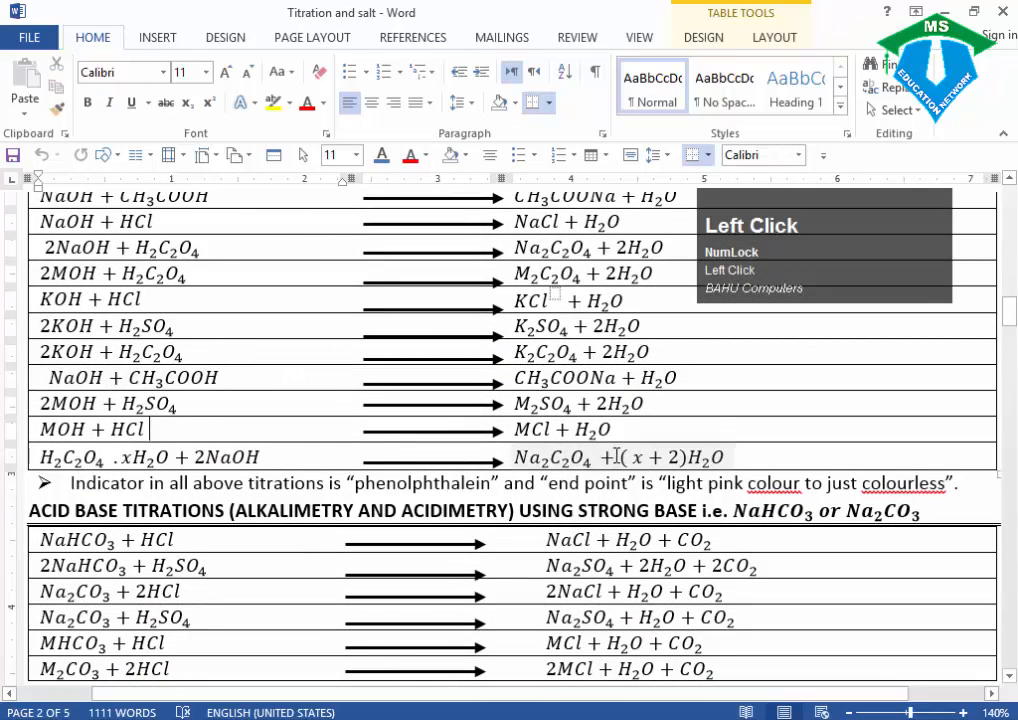
pyautogui.click(527, 458)
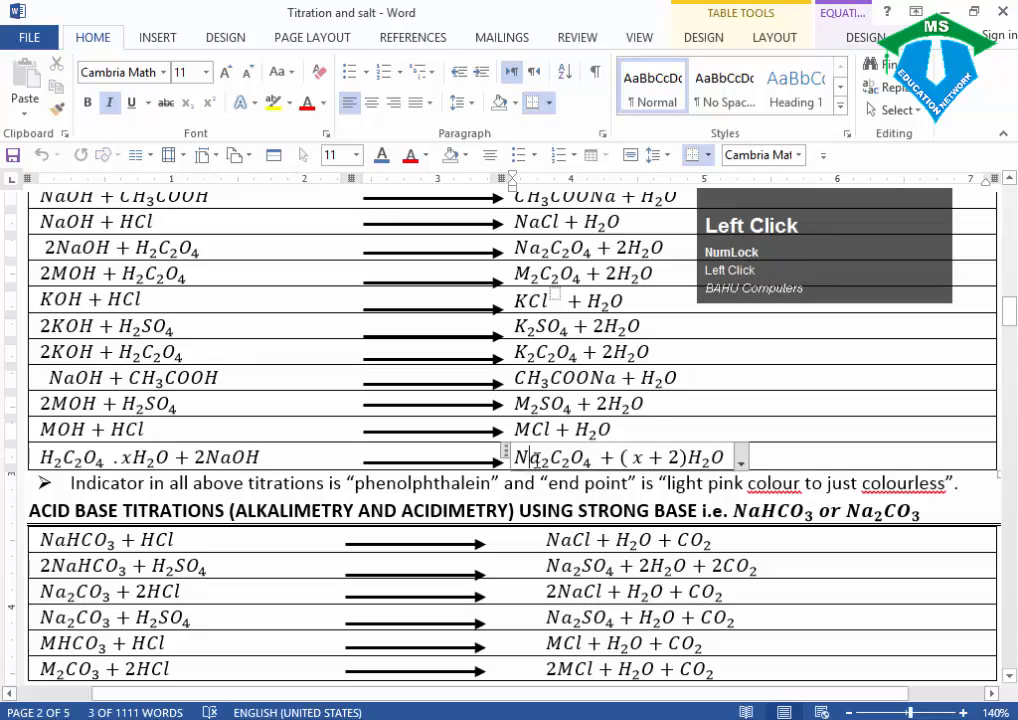
pyautogui.scroll(-6, 549, 457)
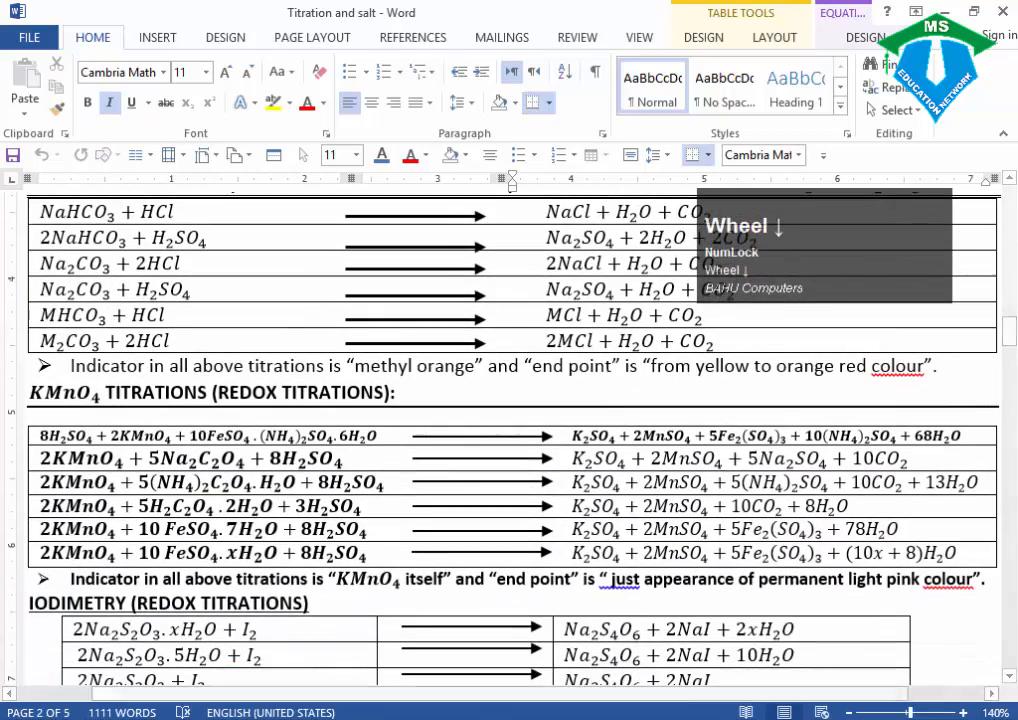
# Switch to the shortcut key math symbols document and read through its table of symbols and typed codes.
pyautogui.moveTo(453, 719)
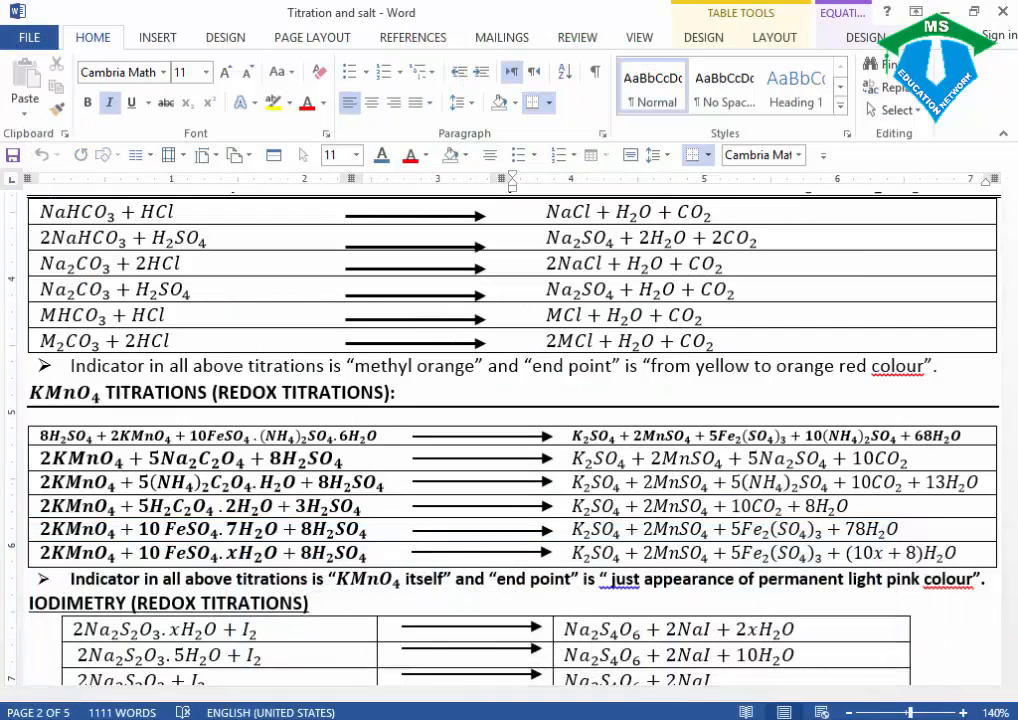
pyautogui.click(453, 719)
pyautogui.click(353, 658)
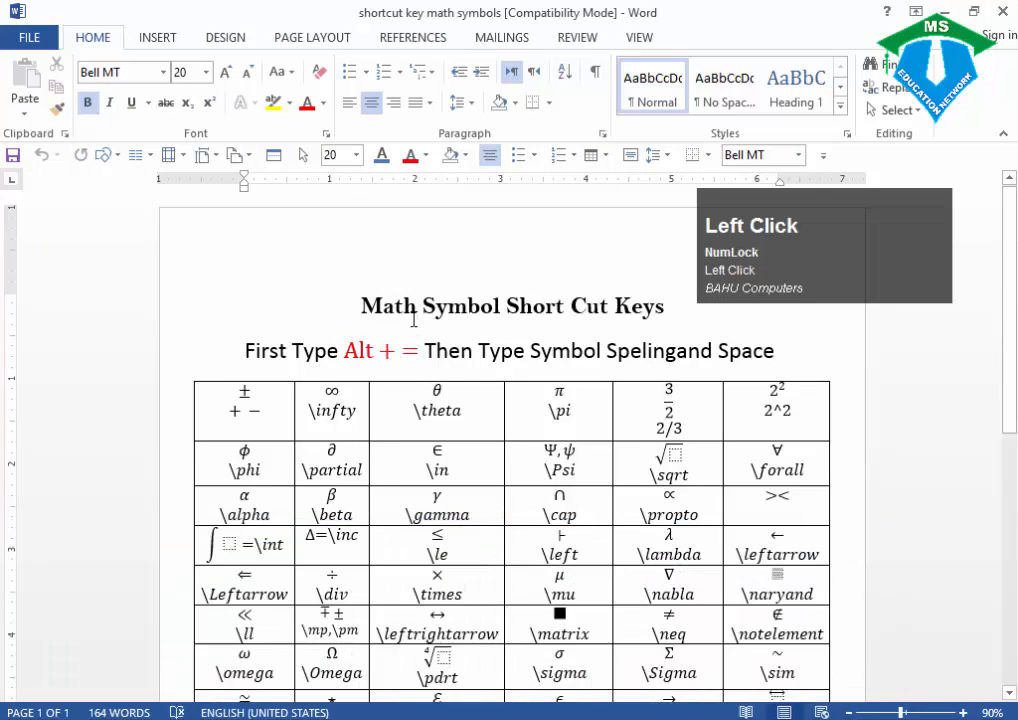
pyautogui.moveTo(436, 370); pyautogui.dragTo(432, 412)
pyautogui.click(450, 418)
pyautogui.click(455, 430)
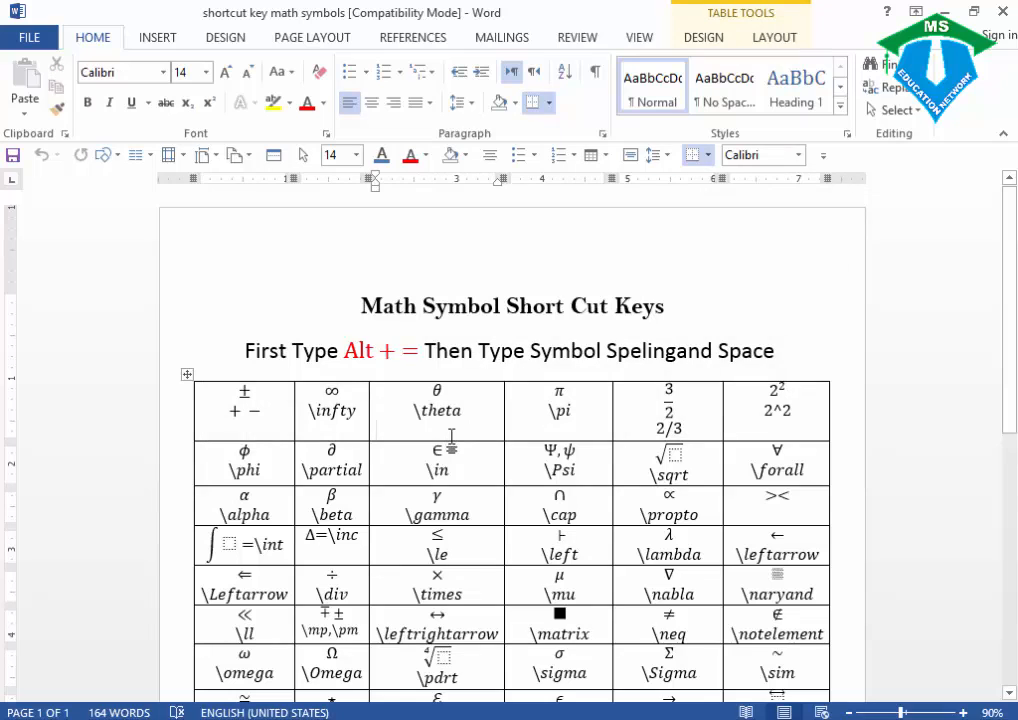
pyautogui.scroll(-5, 472, 505)
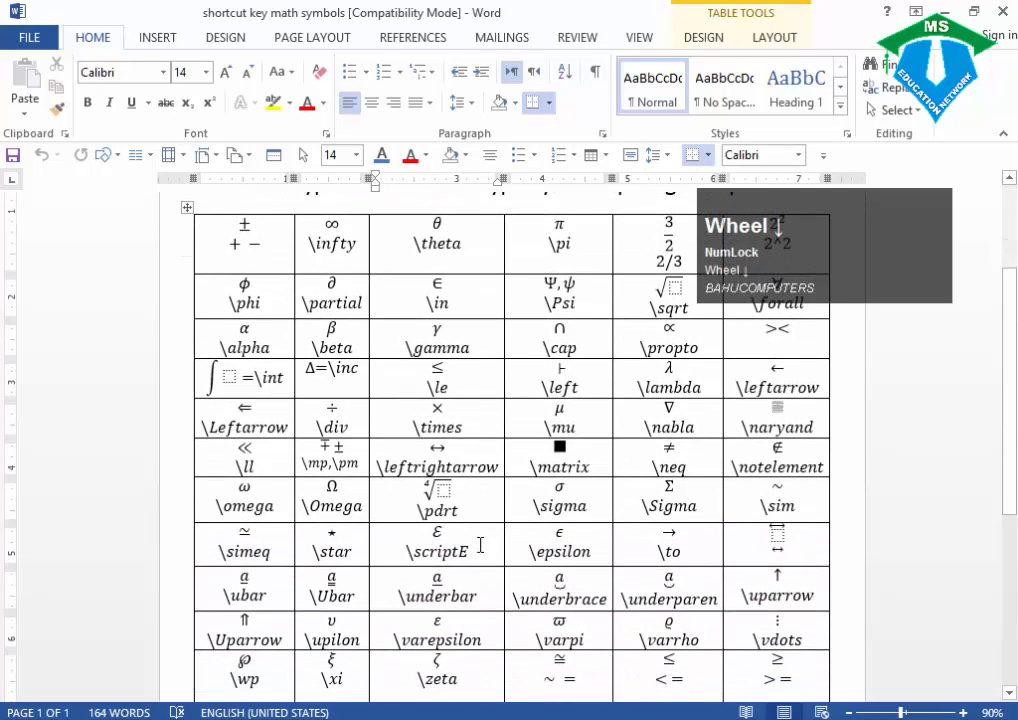
pyautogui.scroll(-5, 480, 545)
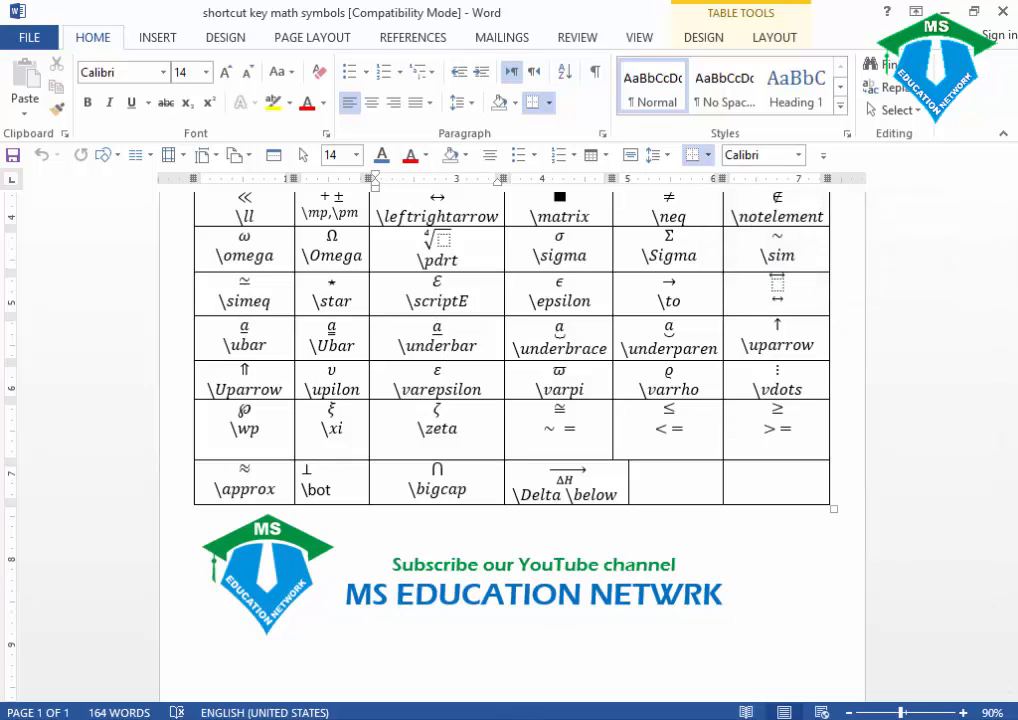
# In the video math document, add a blank line above "Using Math Equation" and insert an empty equation there.
pyautogui.moveTo(453, 719)
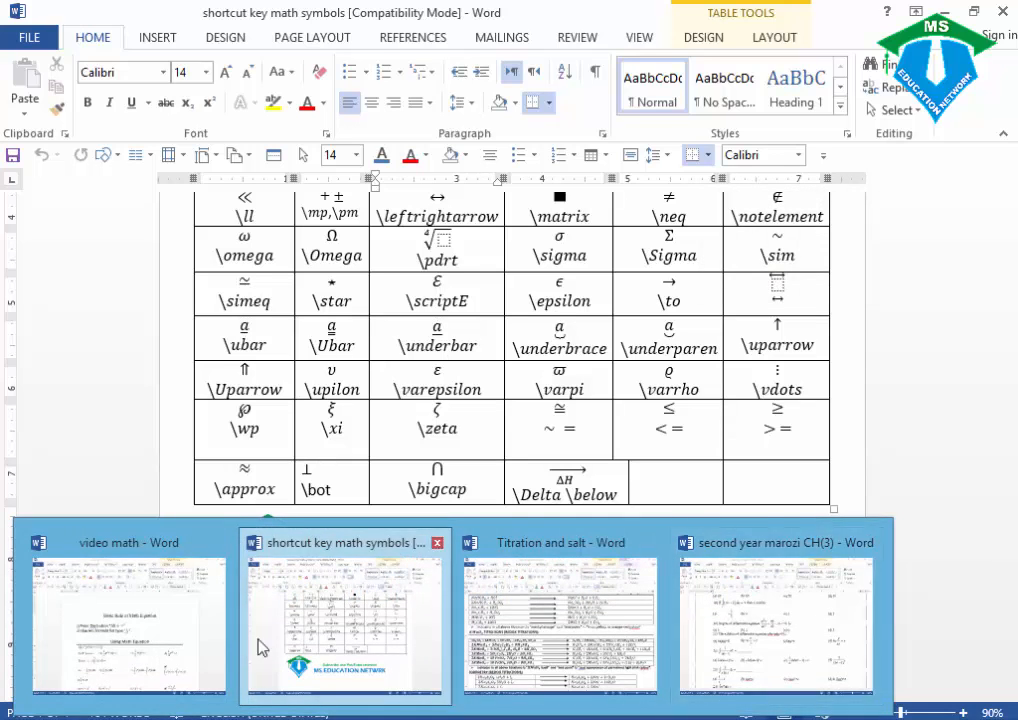
pyautogui.click(162, 643)
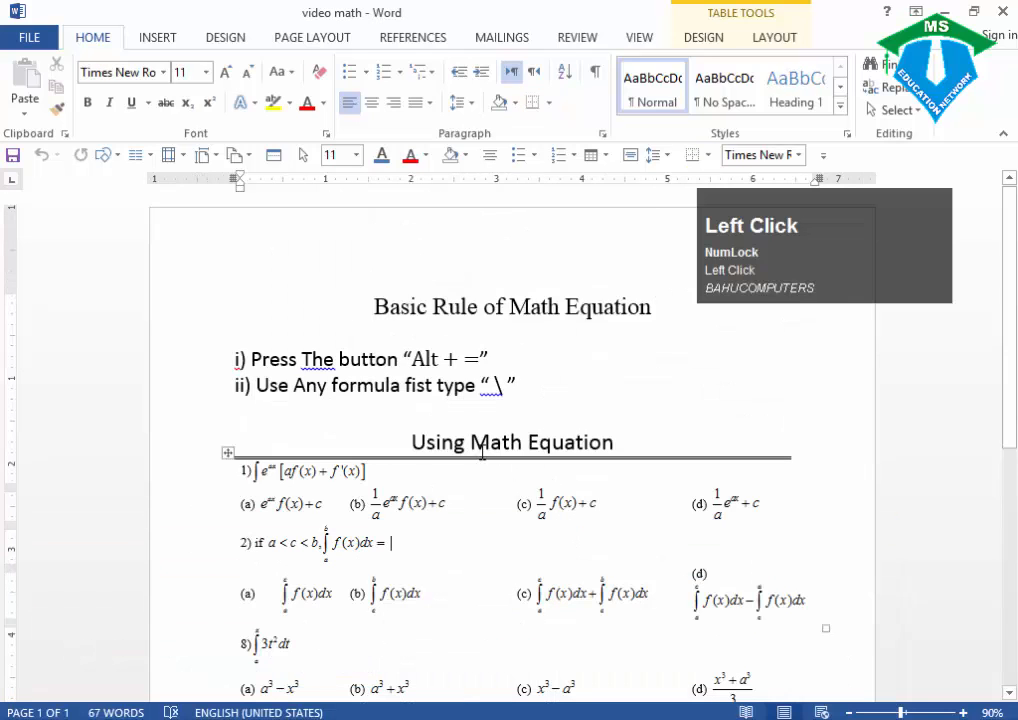
pyautogui.click(433, 419)
pyautogui.press('Return')
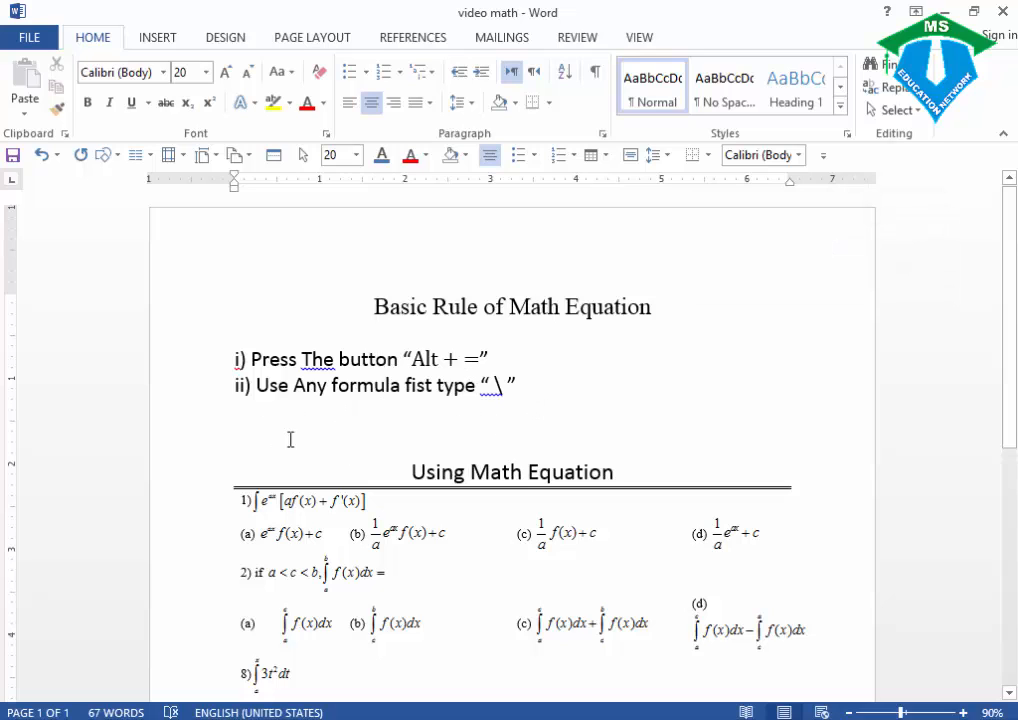
pyautogui.click(149, 40)
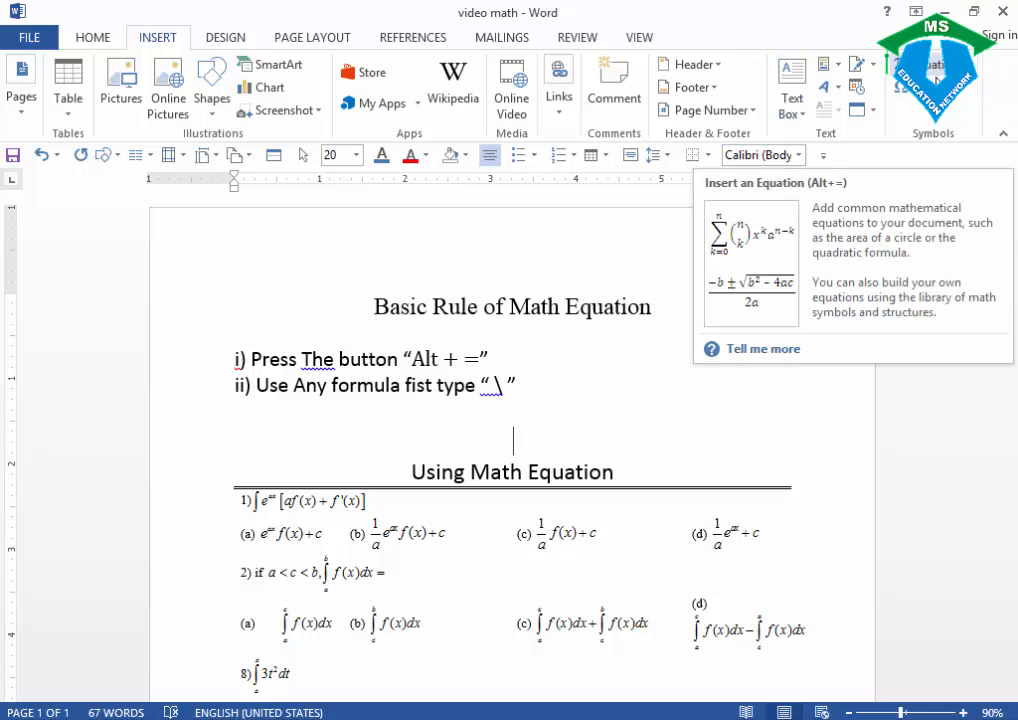
pyautogui.click(935, 85)
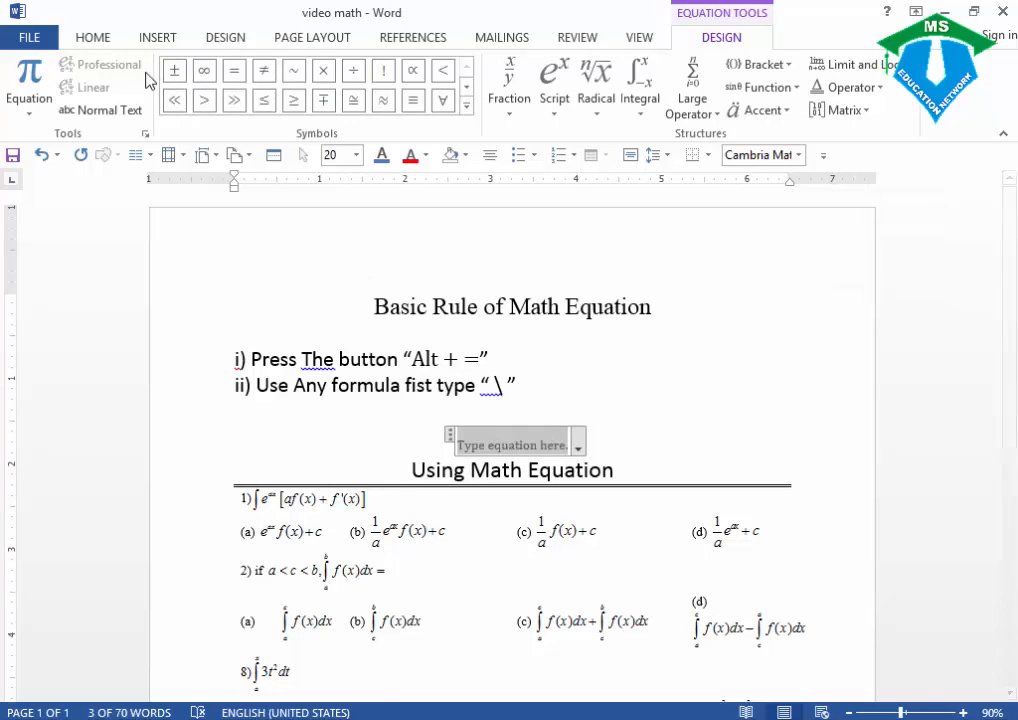
# Look over the Basic Math symbol gallery and compare it with the code table in the shortcut key math symbols document.
pyautogui.click(466, 108)
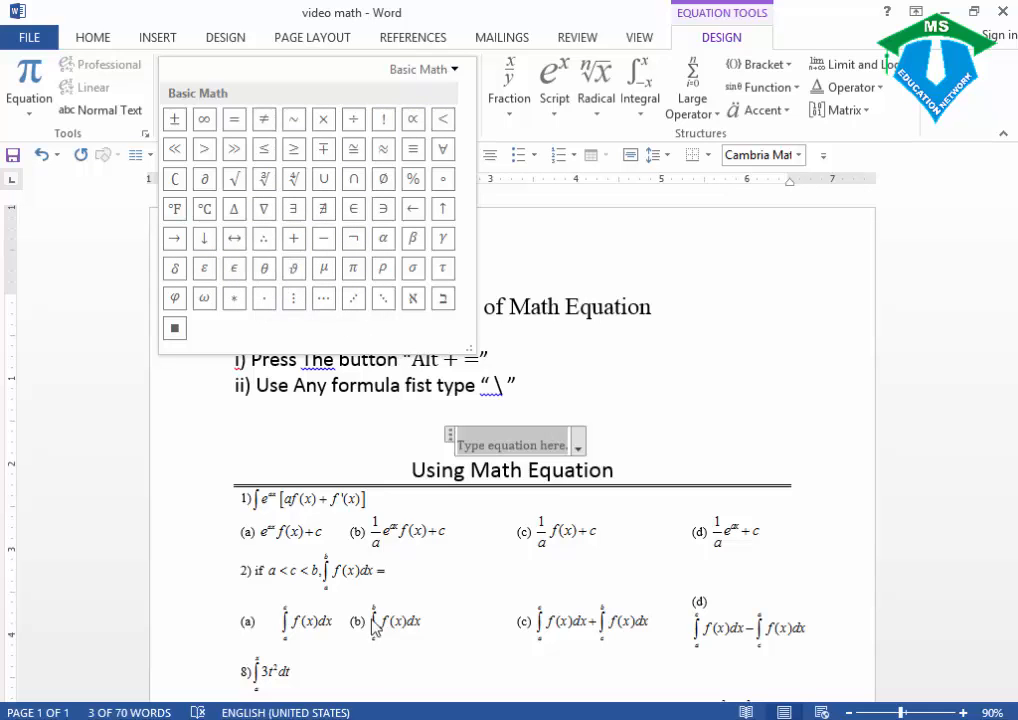
pyautogui.click(400, 717)
pyautogui.click(357, 648)
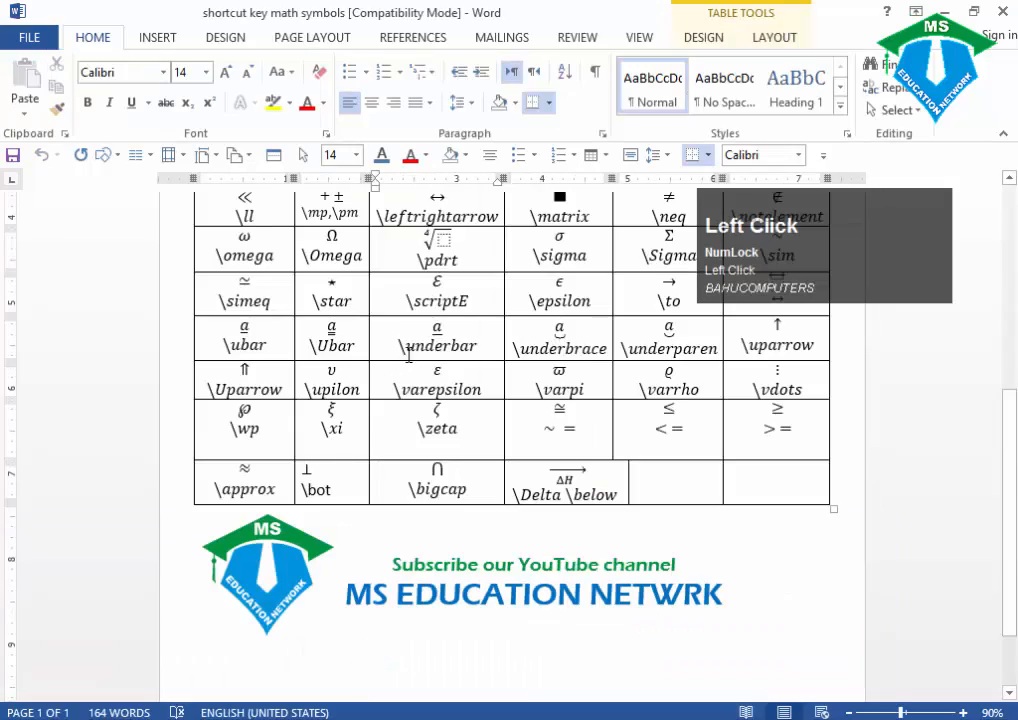
pyautogui.scroll(2, 411, 326)
pyautogui.scroll(1, 411, 326)
pyautogui.scroll(-3, 411, 326)
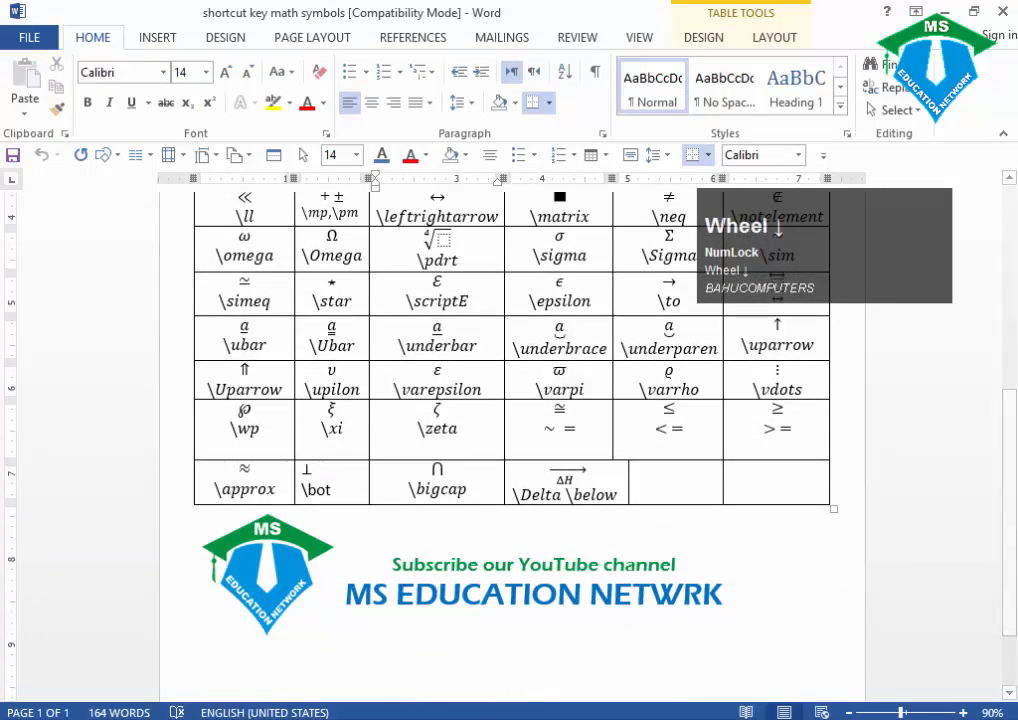
# Return to the video math document and fill the empty equation with a + b², building the exponent from ^2.
pyautogui.click(400, 717)
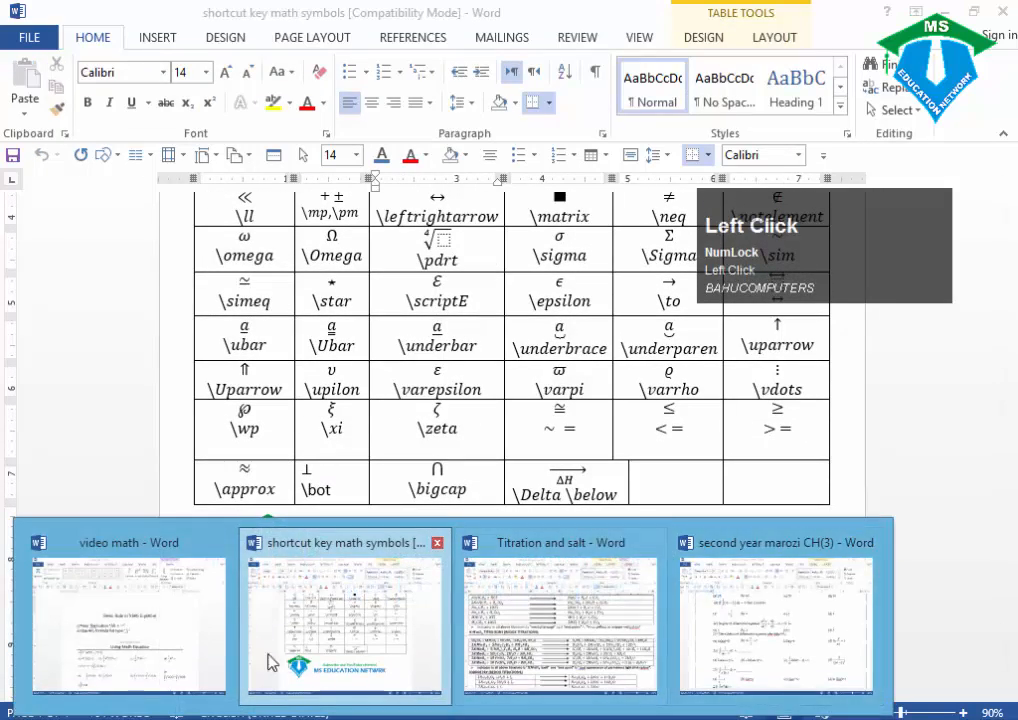
pyautogui.click(138, 657)
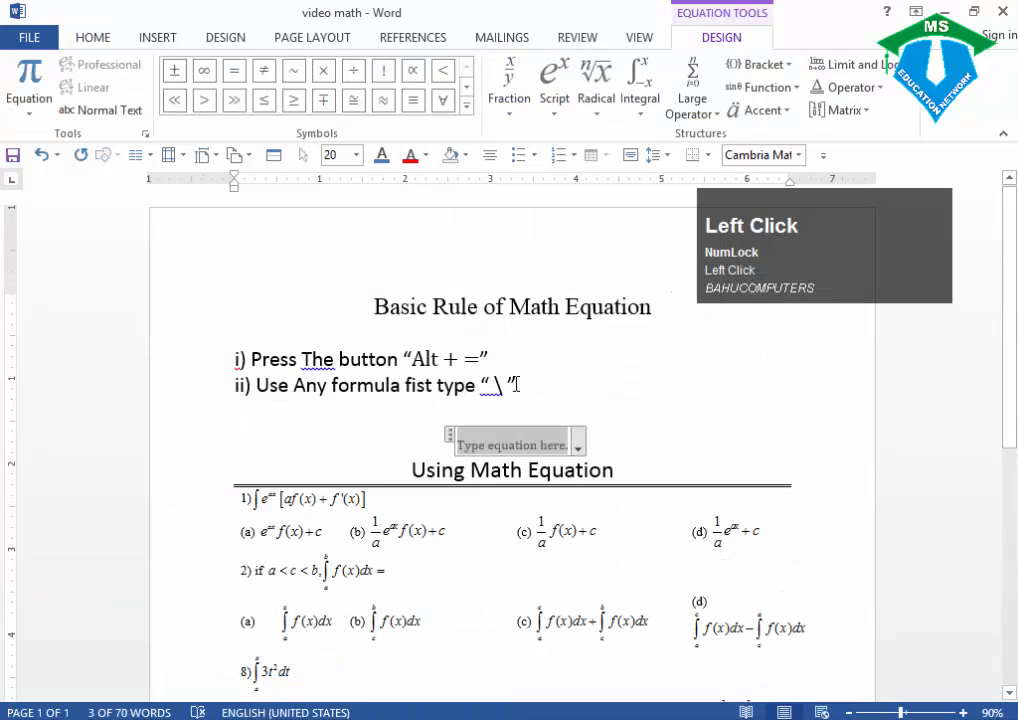
pyautogui.click(565, 461)
pyautogui.click(568, 446)
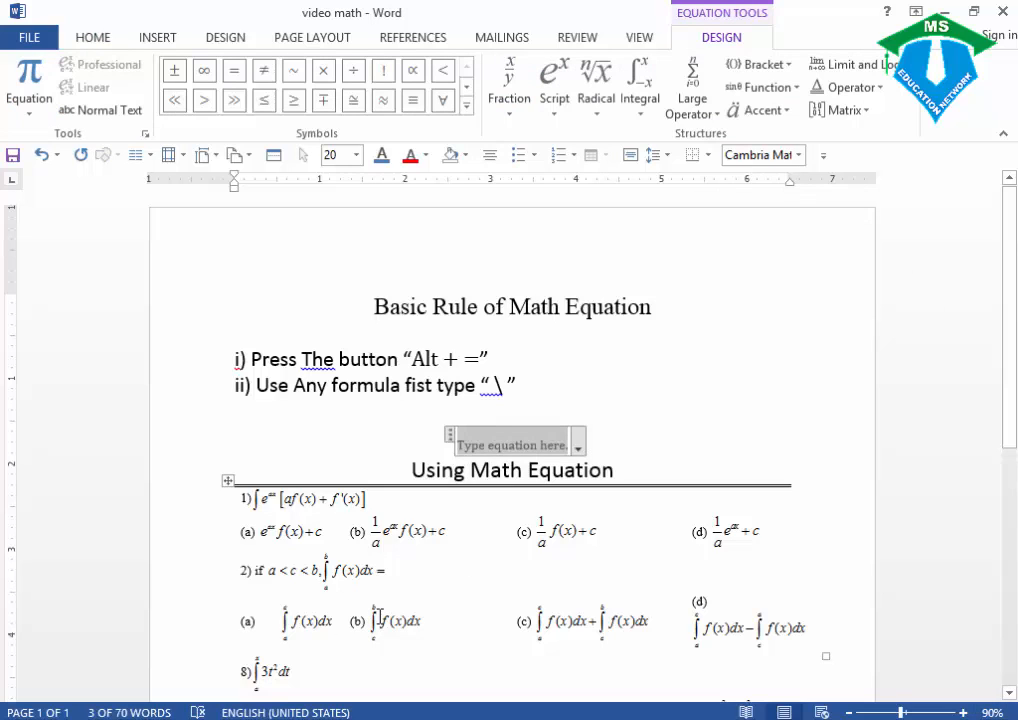
pyautogui.write('a')
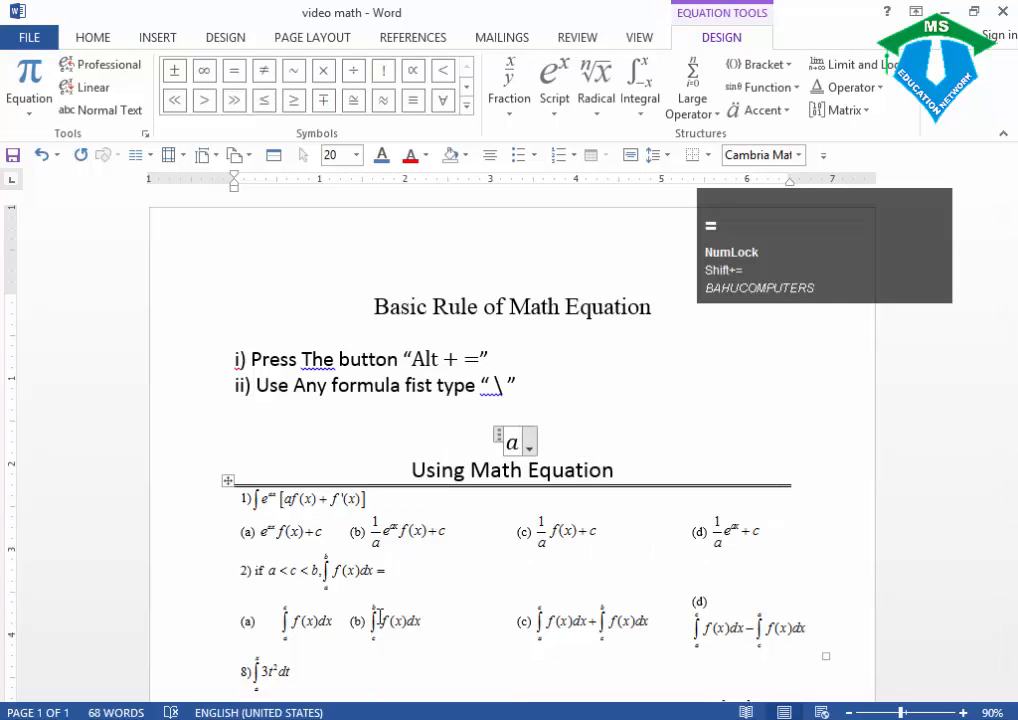
pyautogui.write(' + b')
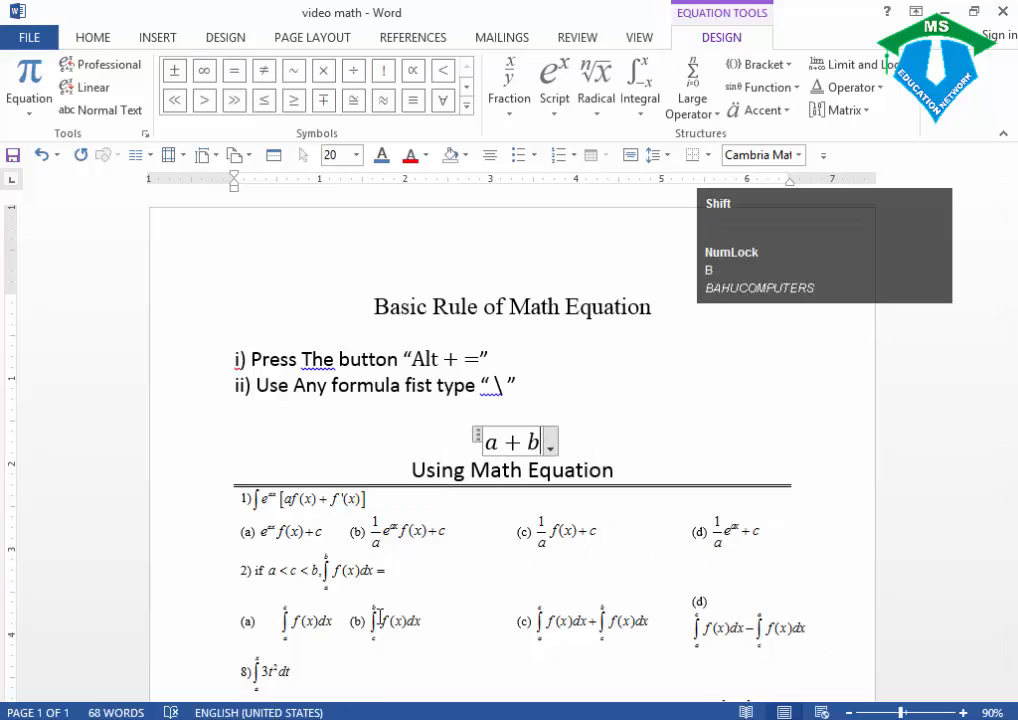
pyautogui.write('^')
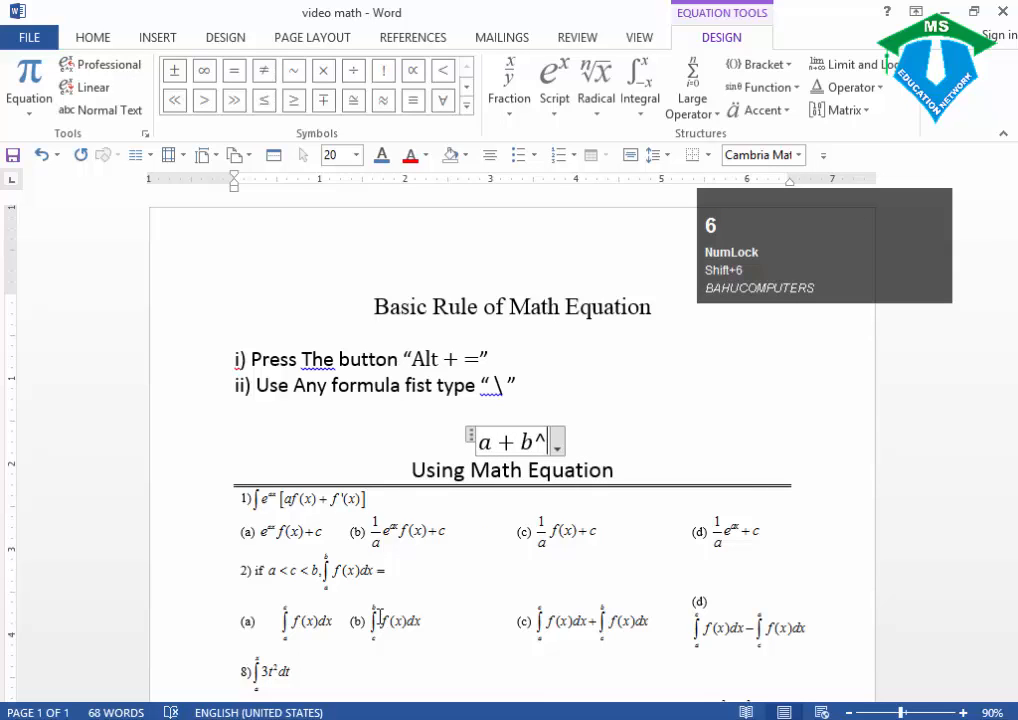
pyautogui.write('2')
pyautogui.press('space')
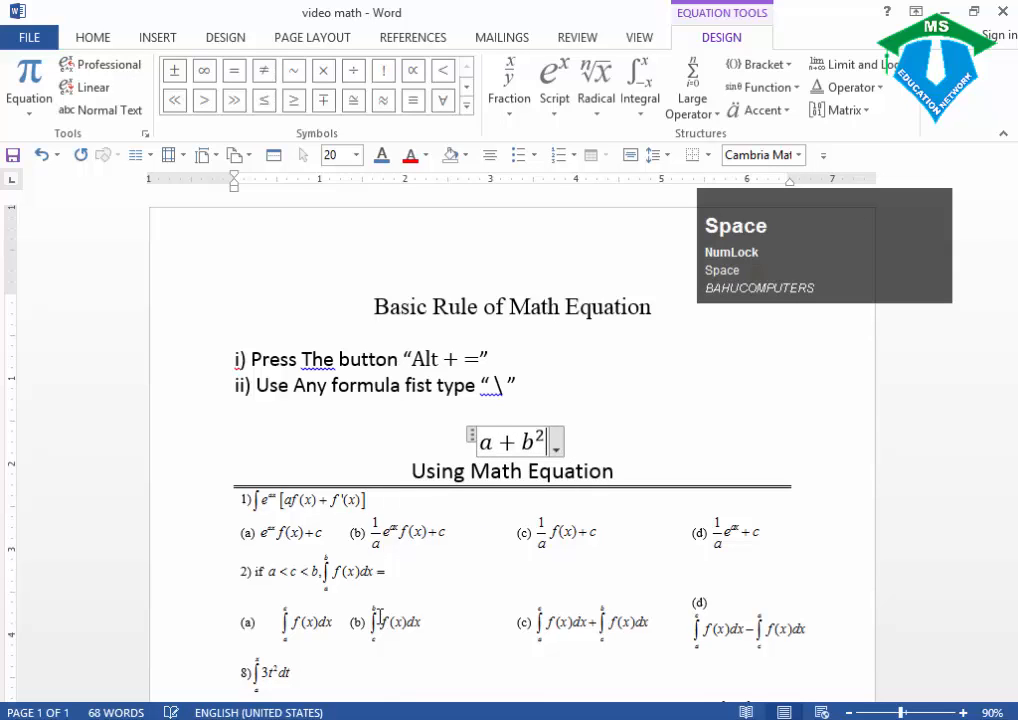
pyautogui.press('Right')
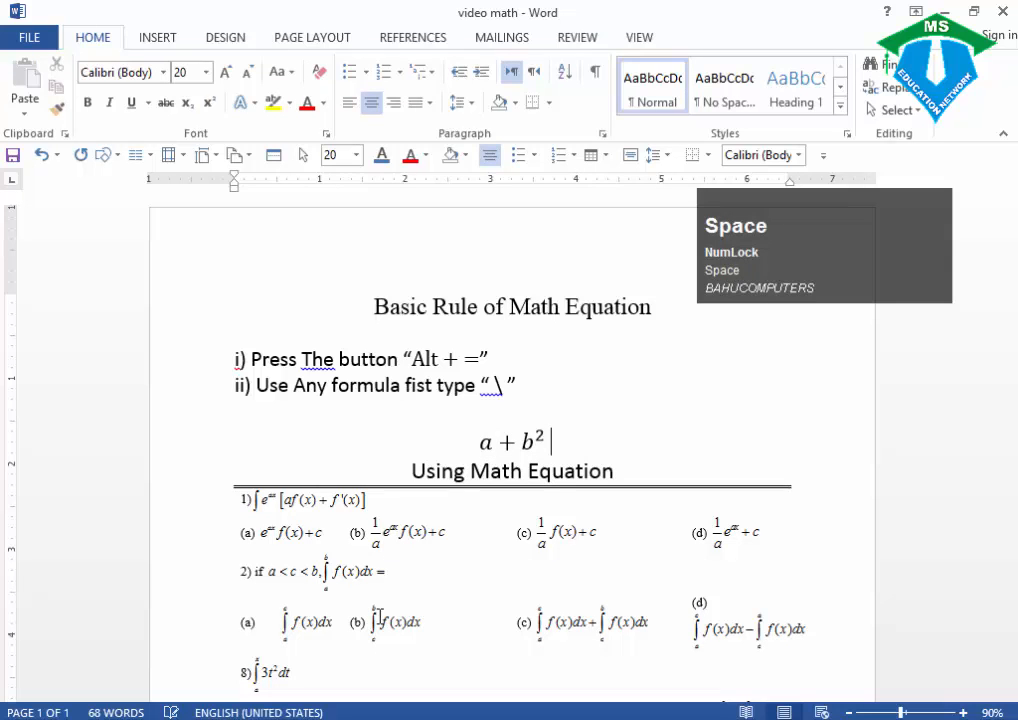
# Left-align the a + b² equation line and start a new line below it.
pyautogui.click(486, 442)
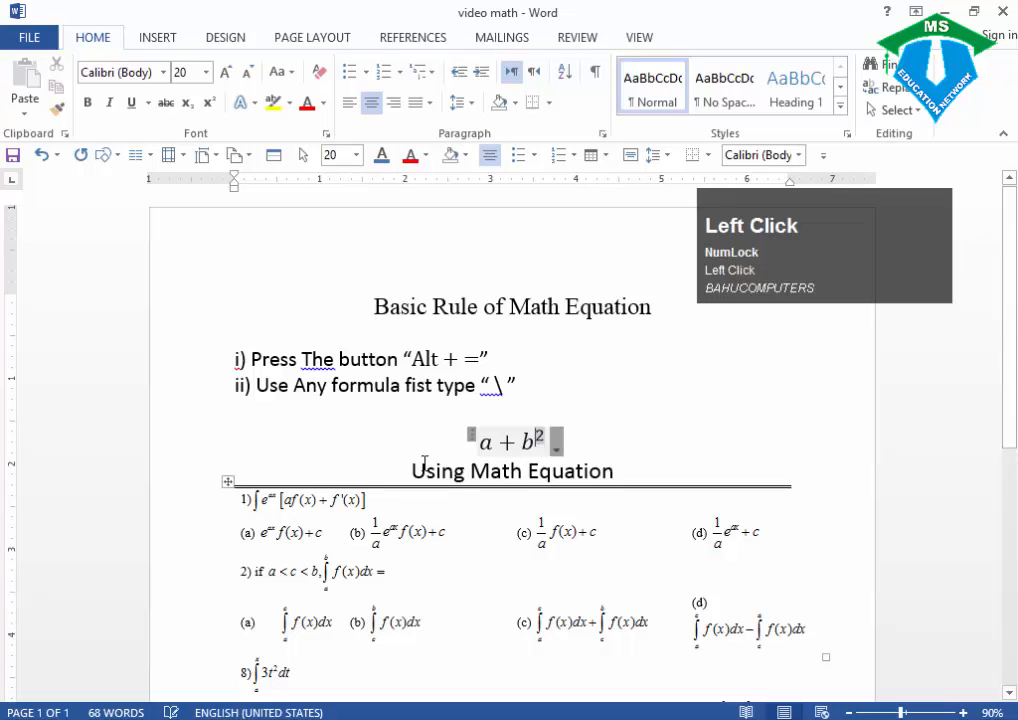
pyautogui.click(597, 446)
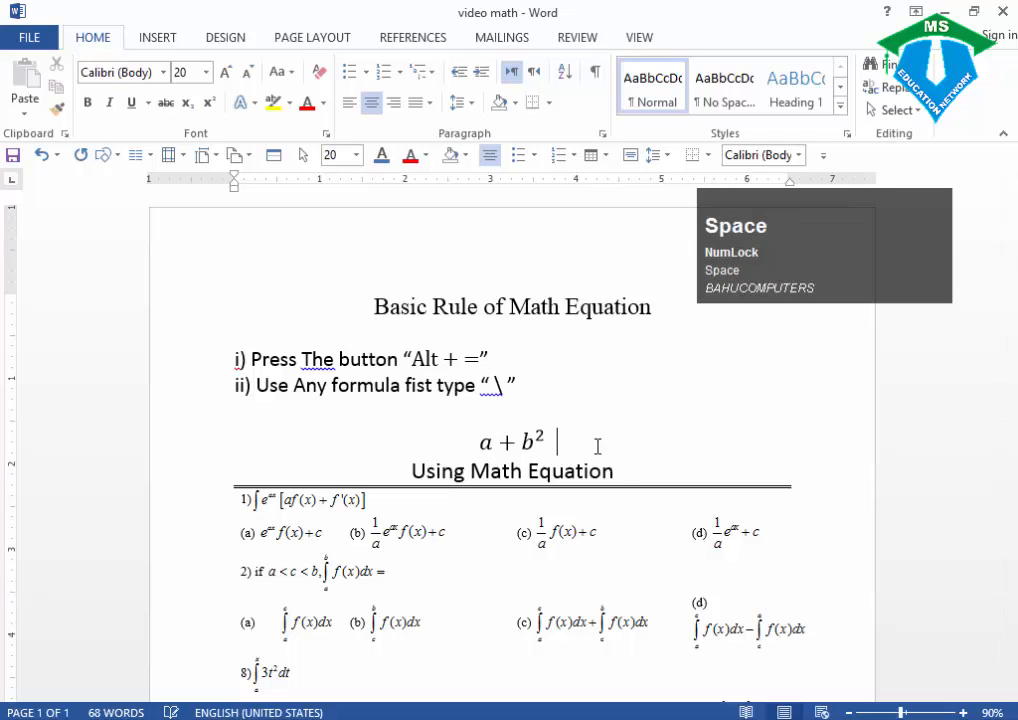
pyautogui.click(349, 102)
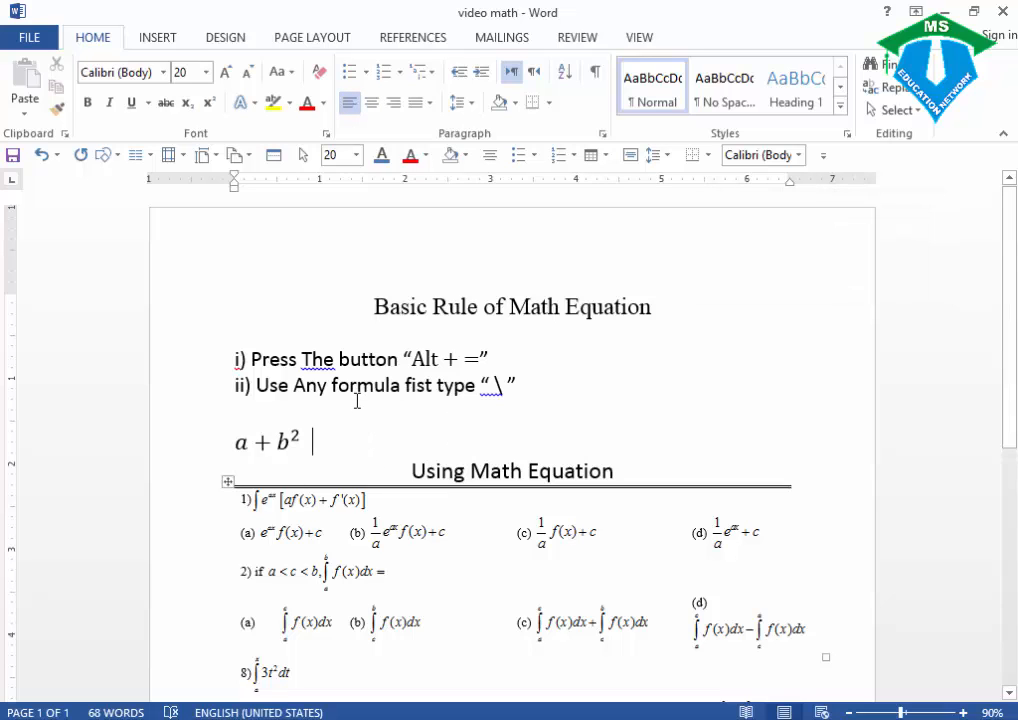
pyautogui.press('Return')
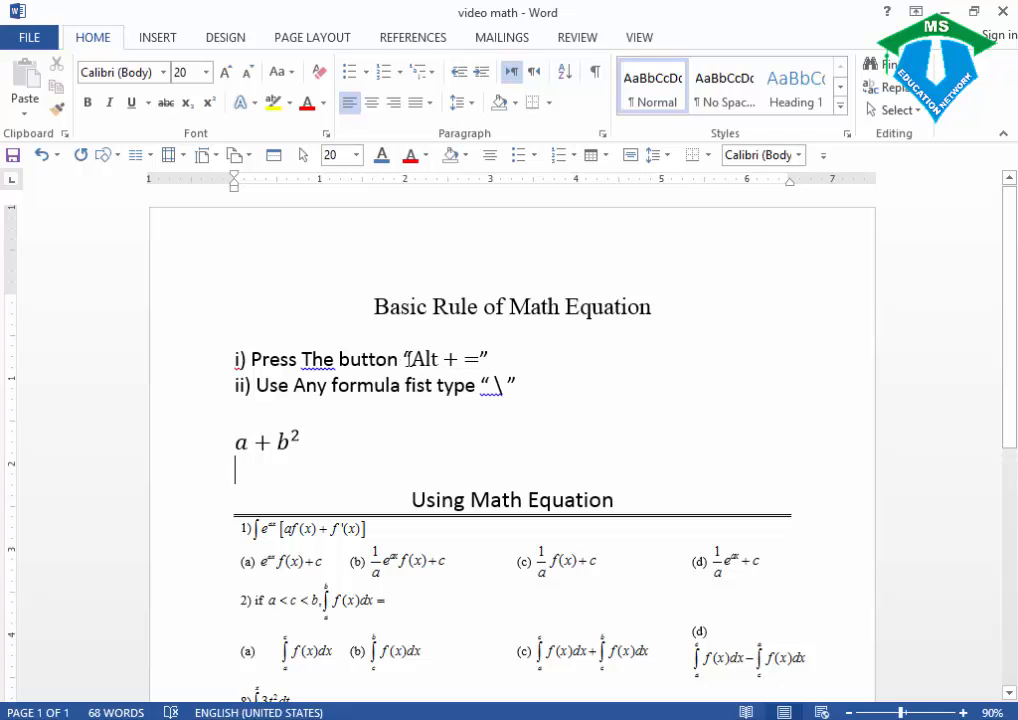
# Examine the equation shortcut given in rule i) under "Basic Rule of Math Equation".
pyautogui.moveTo(402, 356); pyautogui.dragTo(446, 360)
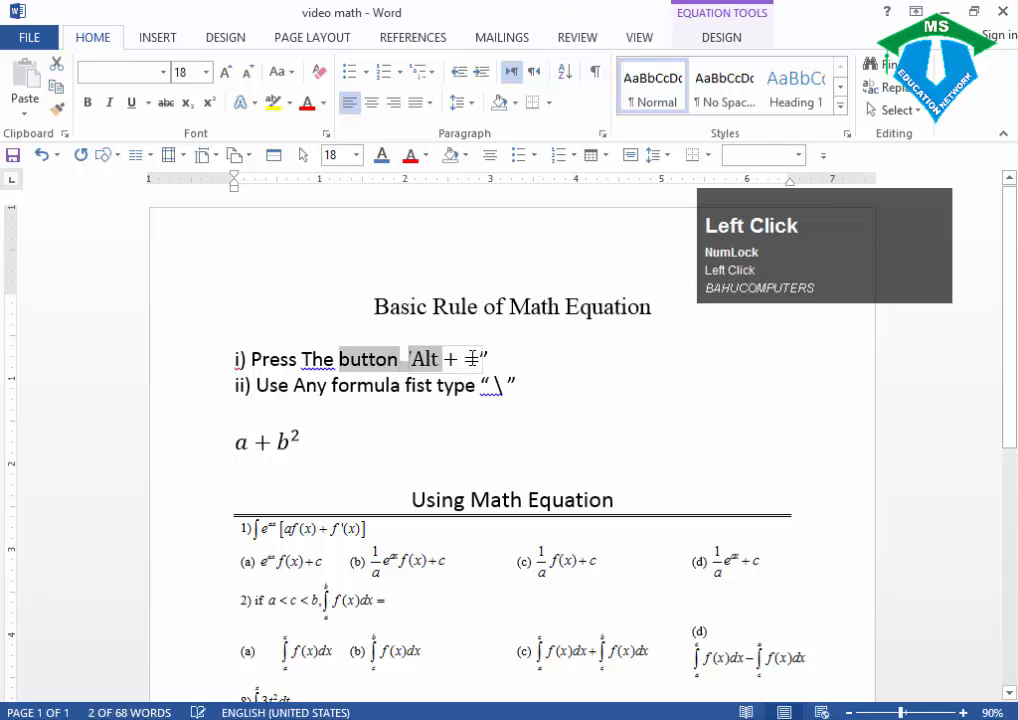
pyautogui.click(461, 360)
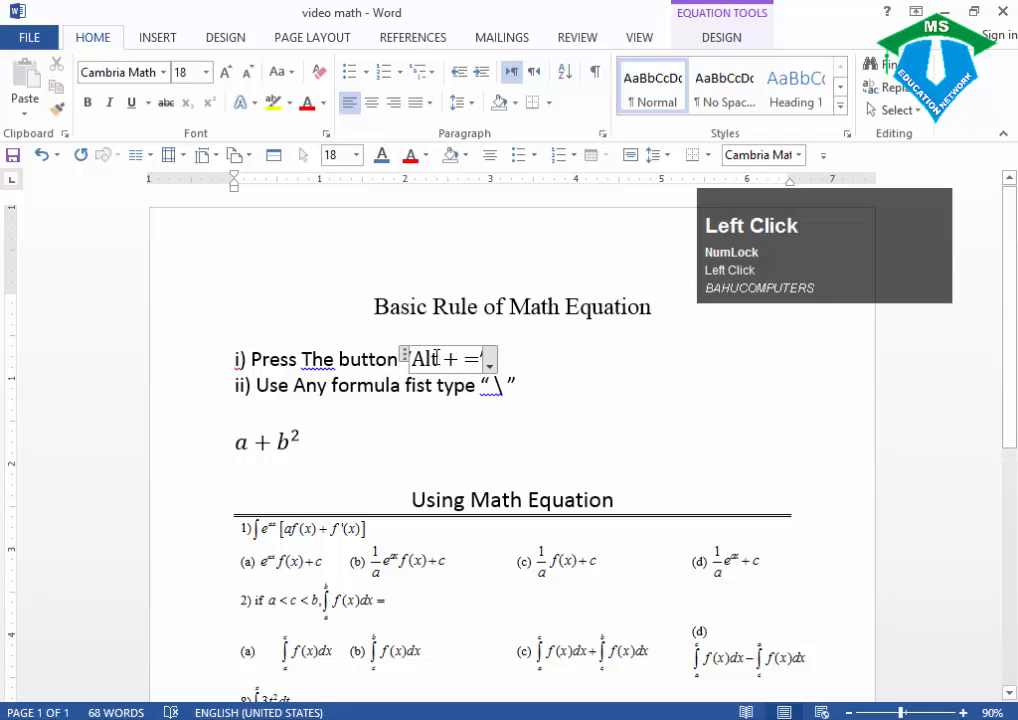
pyautogui.click(468, 360)
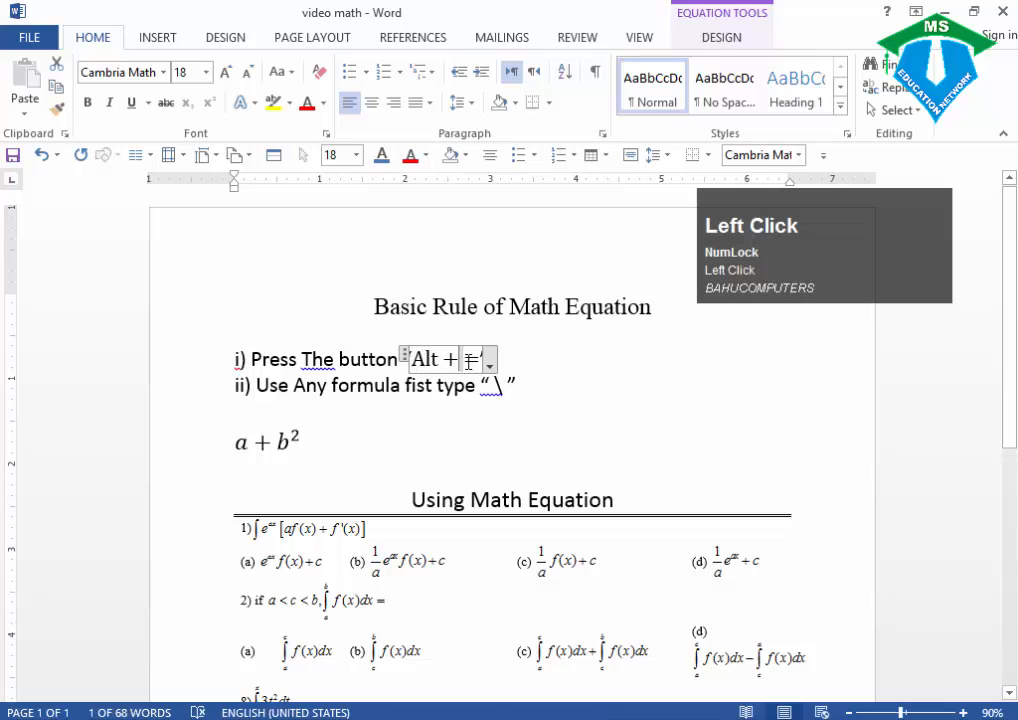
# Insert a new equation below a + b² reading (a + b)², building the exponent from ^2, and start a new line under it.
pyautogui.moveTo(468, 360); pyautogui.dragTo(477, 362)
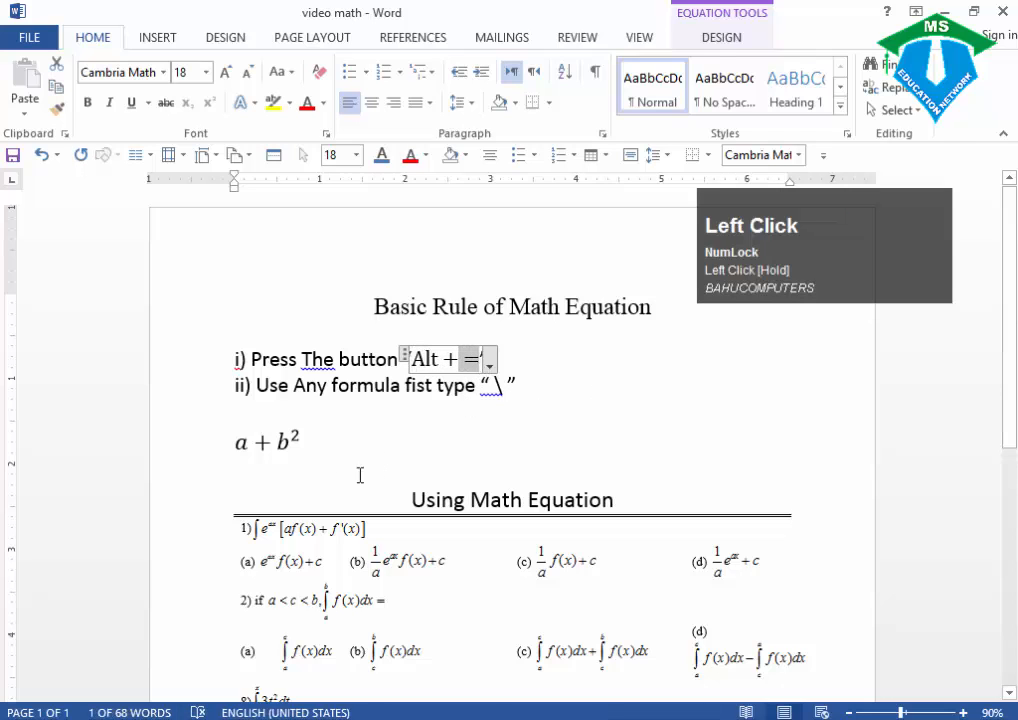
pyautogui.click(257, 470)
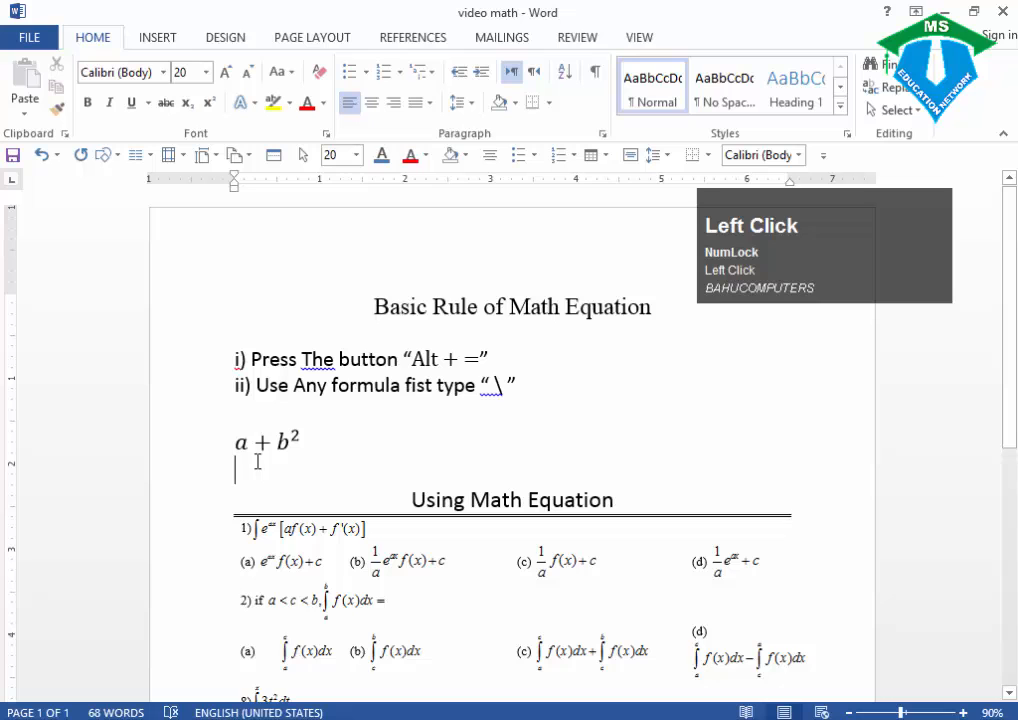
pyautogui.press('alt')
pyautogui.hotkey('alt', '=')
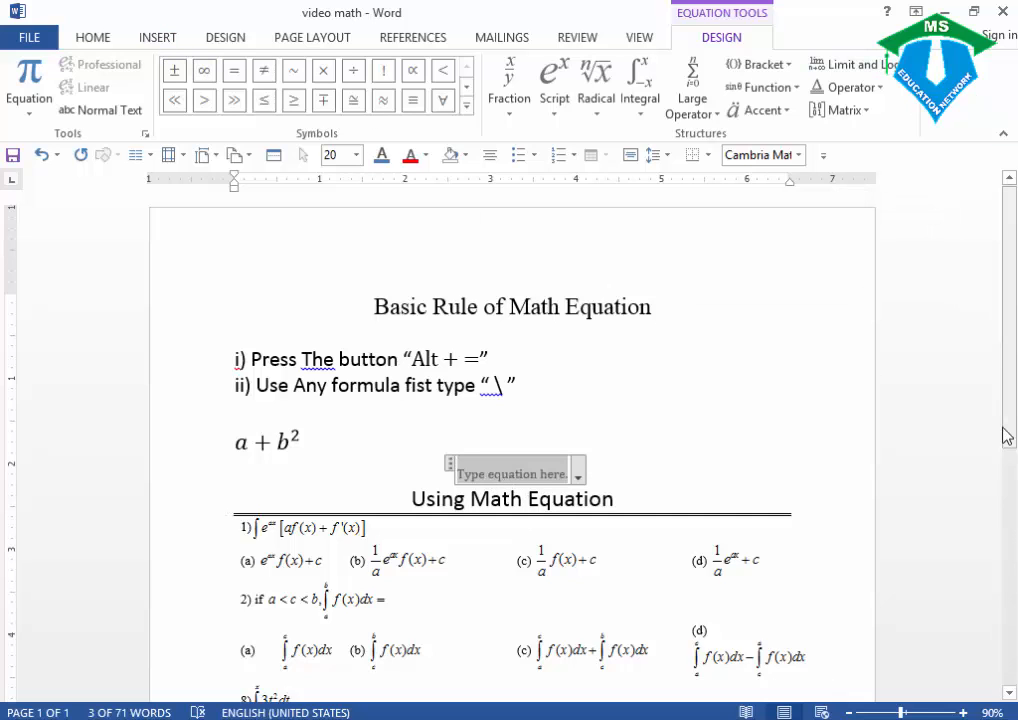
pyautogui.write('(')
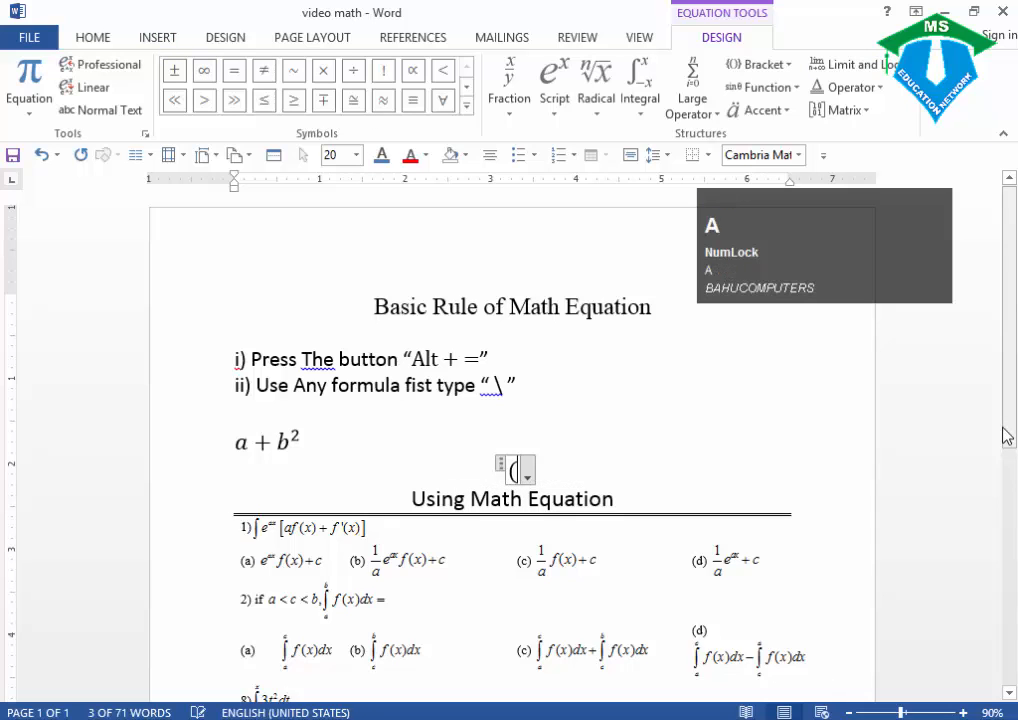
pyautogui.write('a+b')
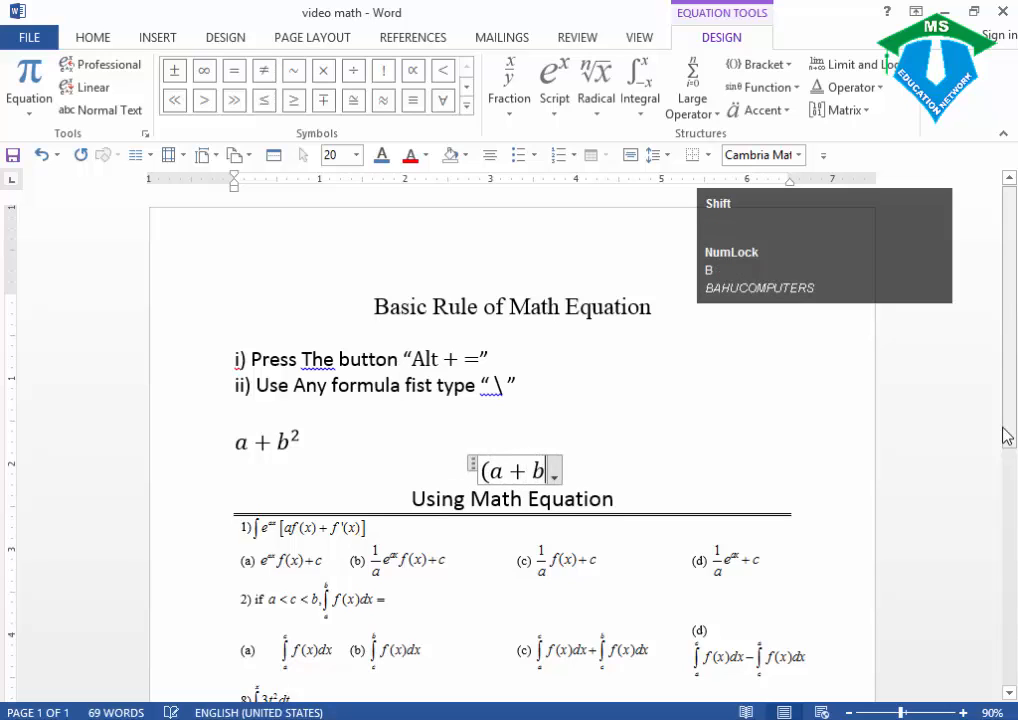
pyautogui.write(')^2')
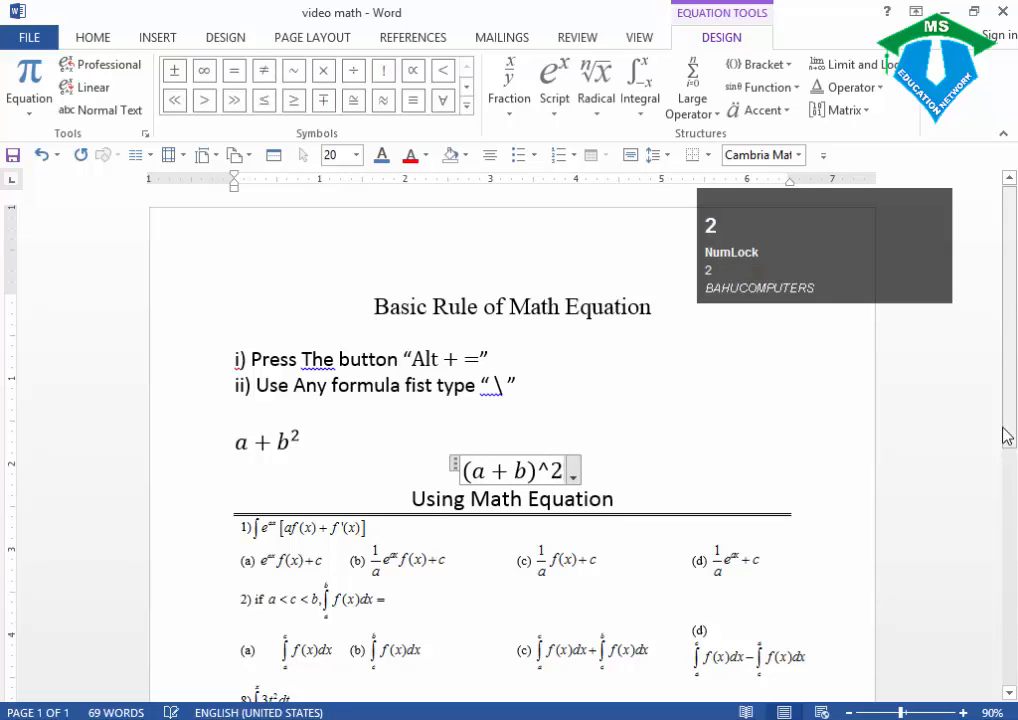
pyautogui.press('space')
pyautogui.press('Right')
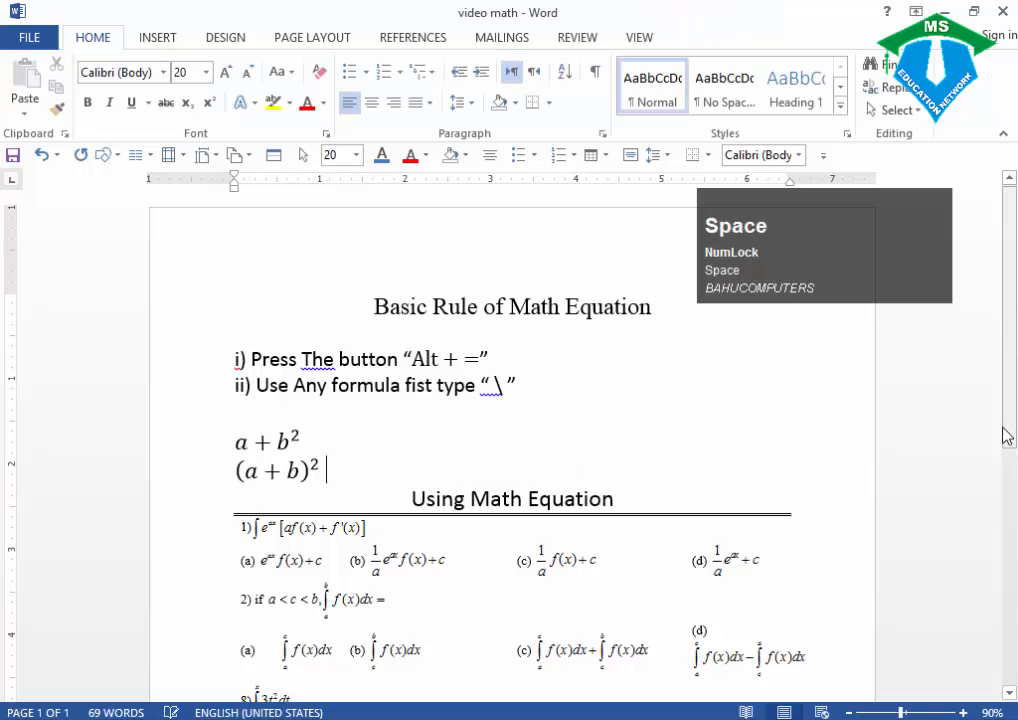
pyautogui.press('Return')
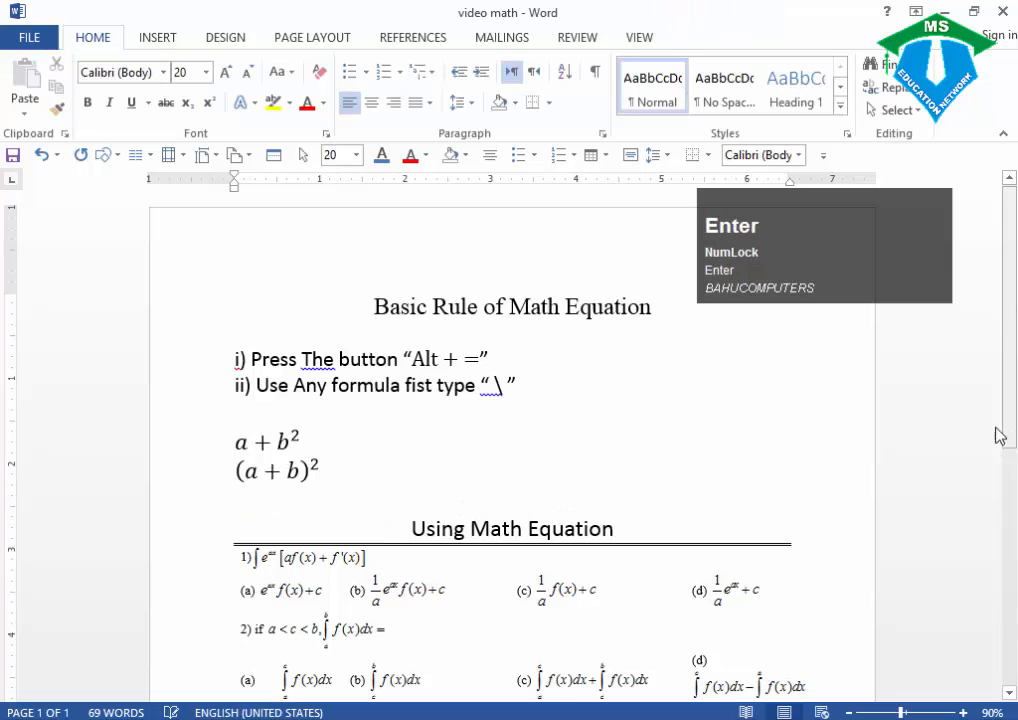
# Compare the a + b² and (a + b)² equations and look over the examples under "Using Math Equation" and "Chemistry".
pyautogui.scroll(-1, 959, 510)
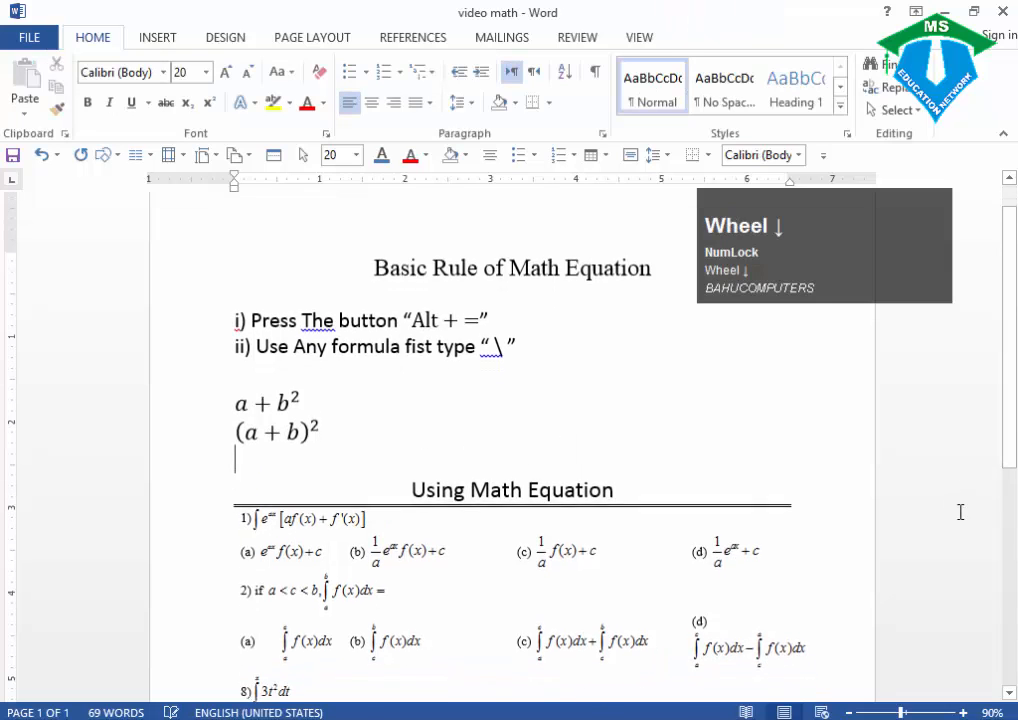
pyautogui.click(297, 395)
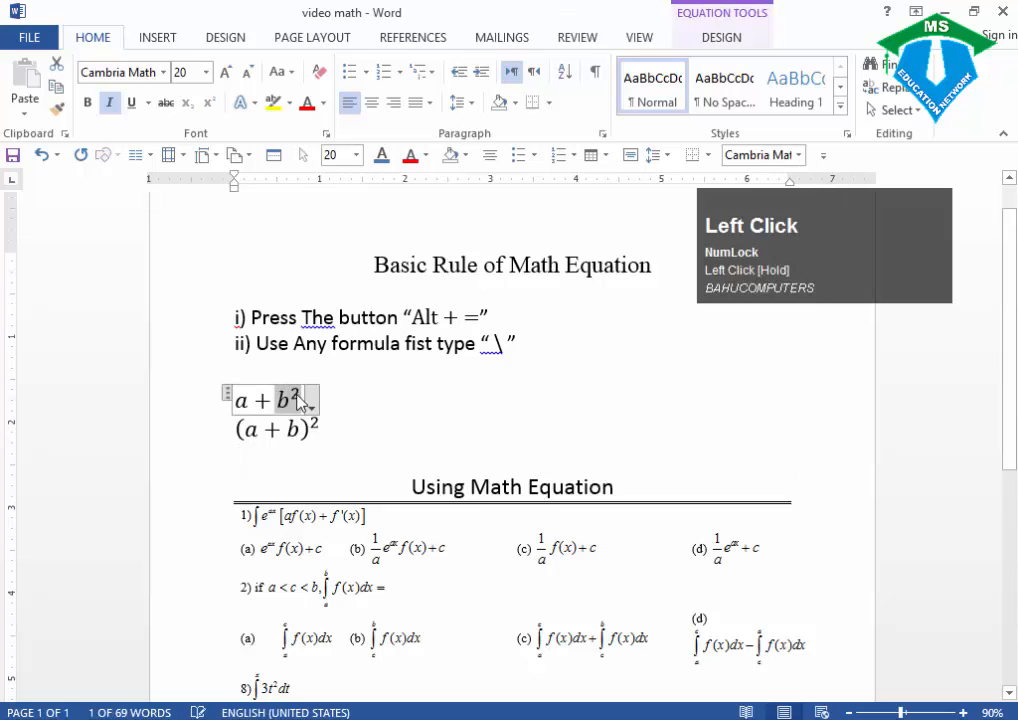
pyautogui.tripleClick(313, 425)
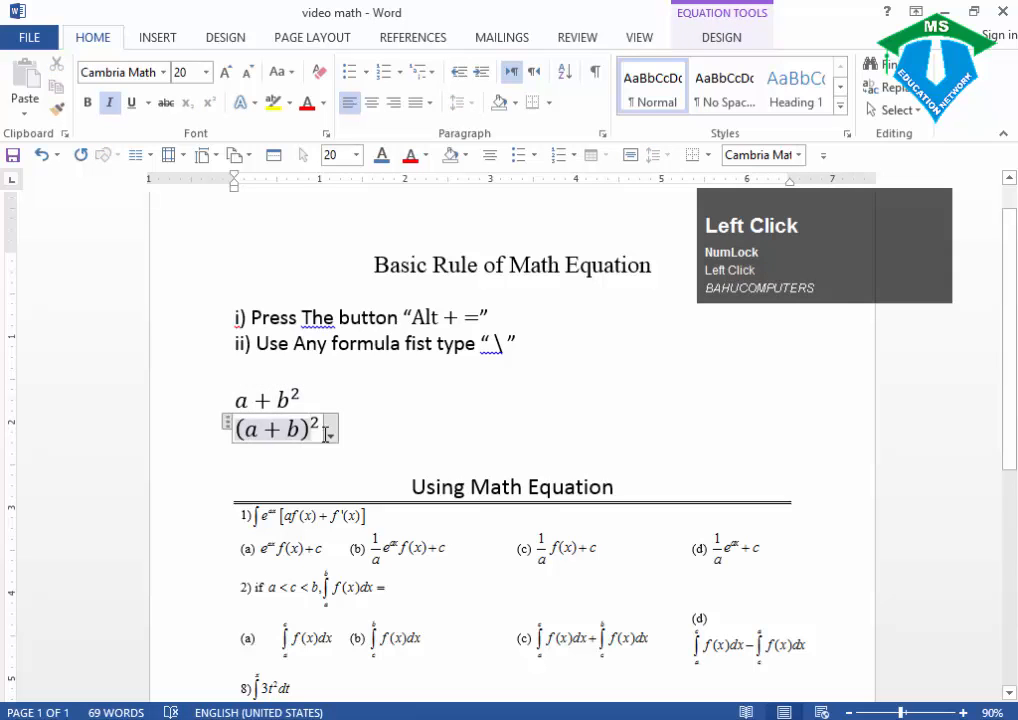
pyautogui.scroll(-2, 459, 547)
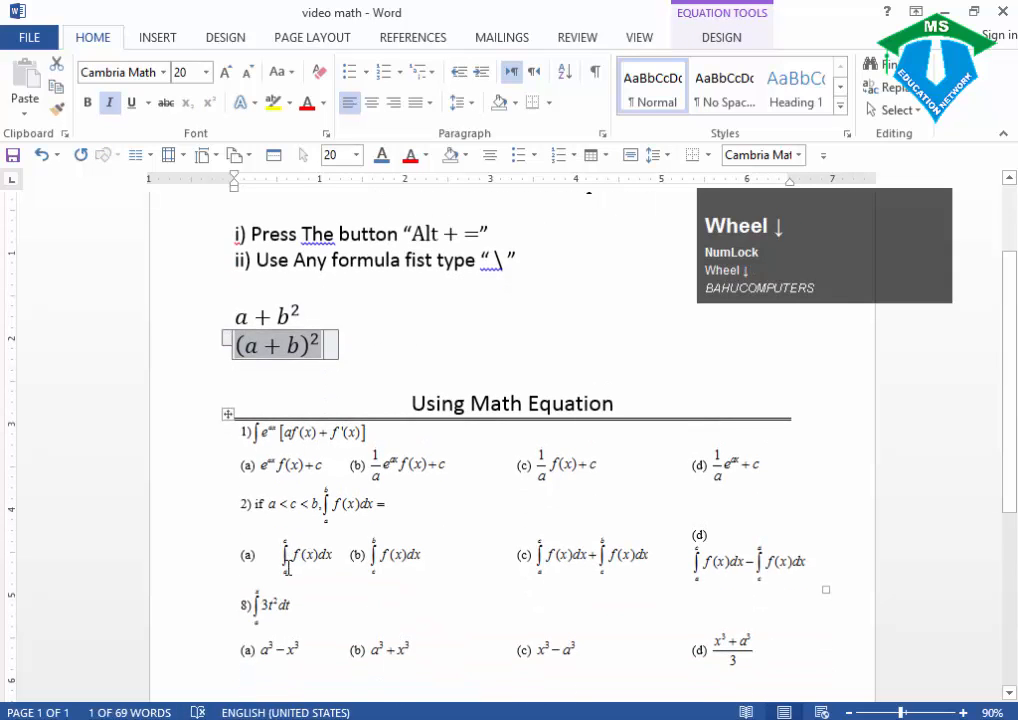
pyautogui.click(307, 553)
pyautogui.scroll(-7, 431, 545)
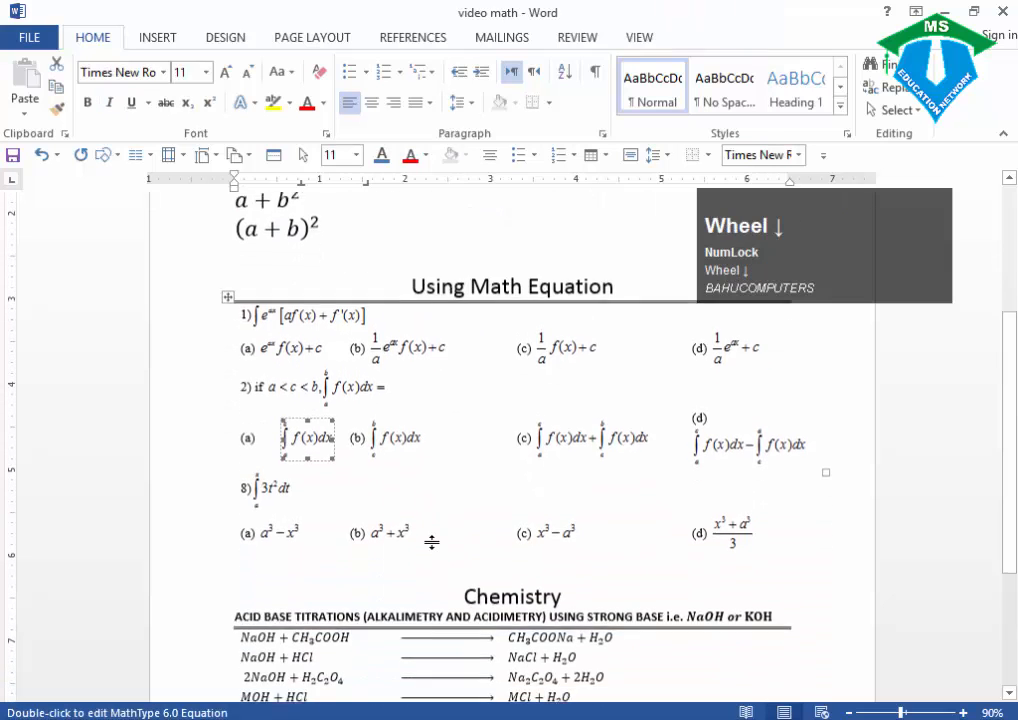
pyautogui.click(545, 508)
pyautogui.click(545, 508)
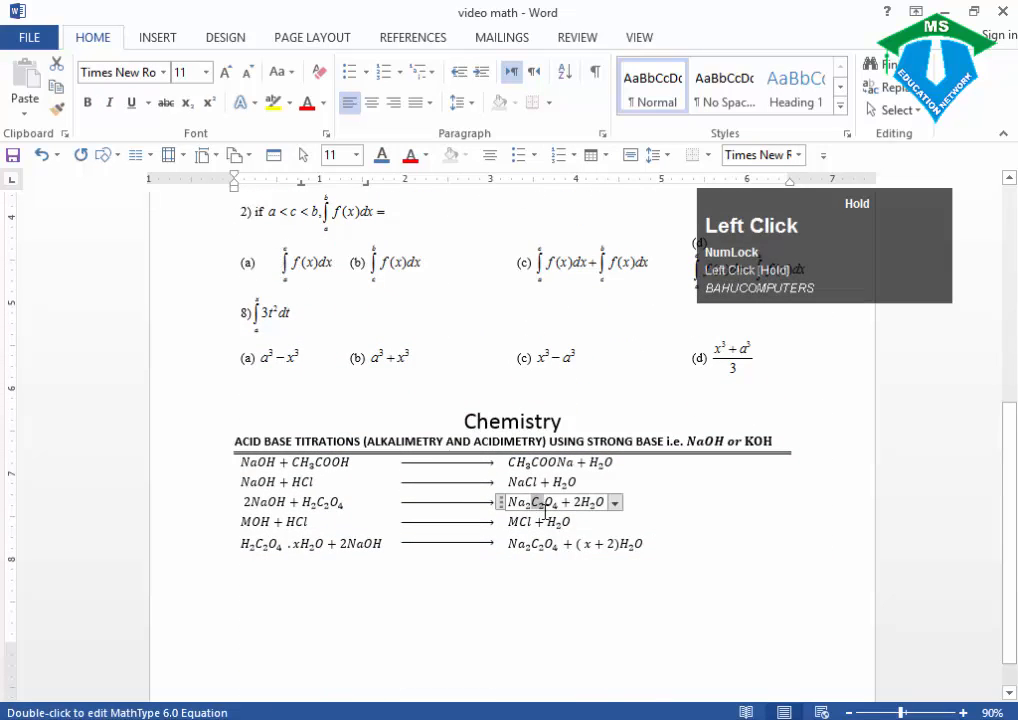
pyautogui.click(549, 543)
# Switch to the second year marozi CH(3) document and look through its integral and differential equation questions.
pyautogui.moveTo(454, 718)
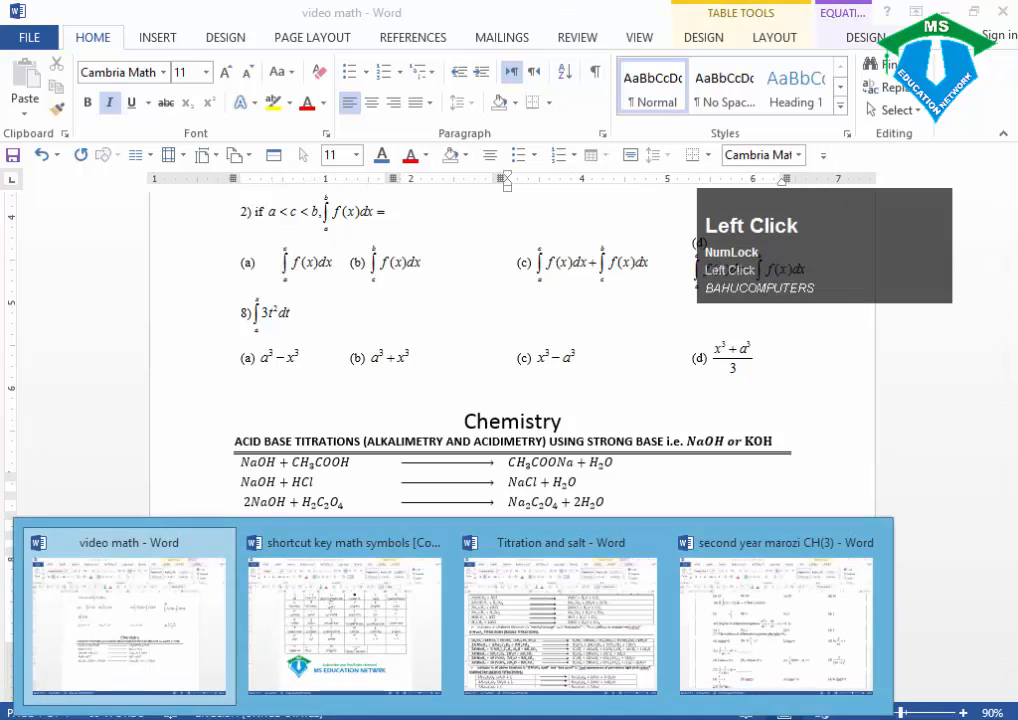
pyautogui.click(795, 620)
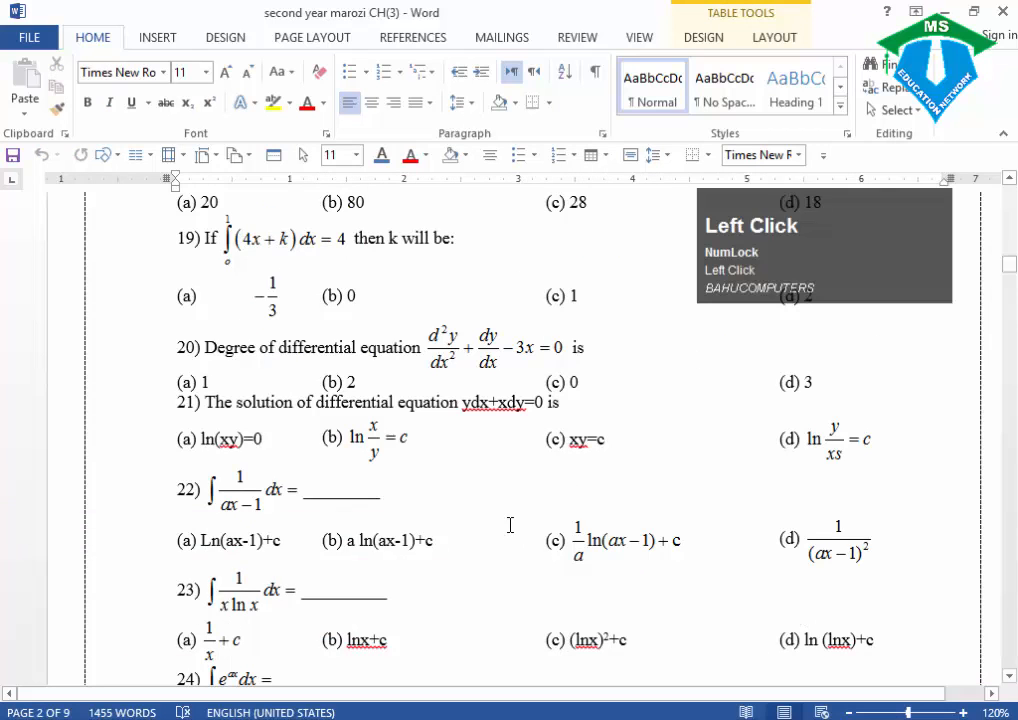
pyautogui.scroll(-5, 508, 527)
pyautogui.scroll(-1, 508, 527)
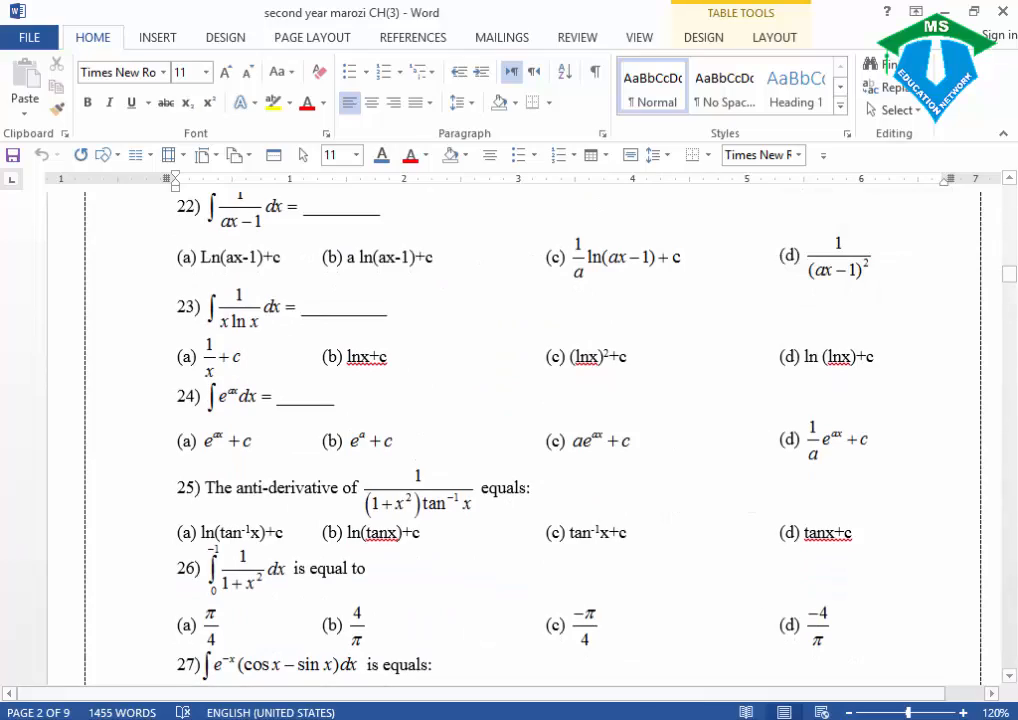
# Switch to the shortcut key math symbols document and examine the ± entry in the first cell of its code table.
pyautogui.click(448, 715)
pyautogui.click(325, 652)
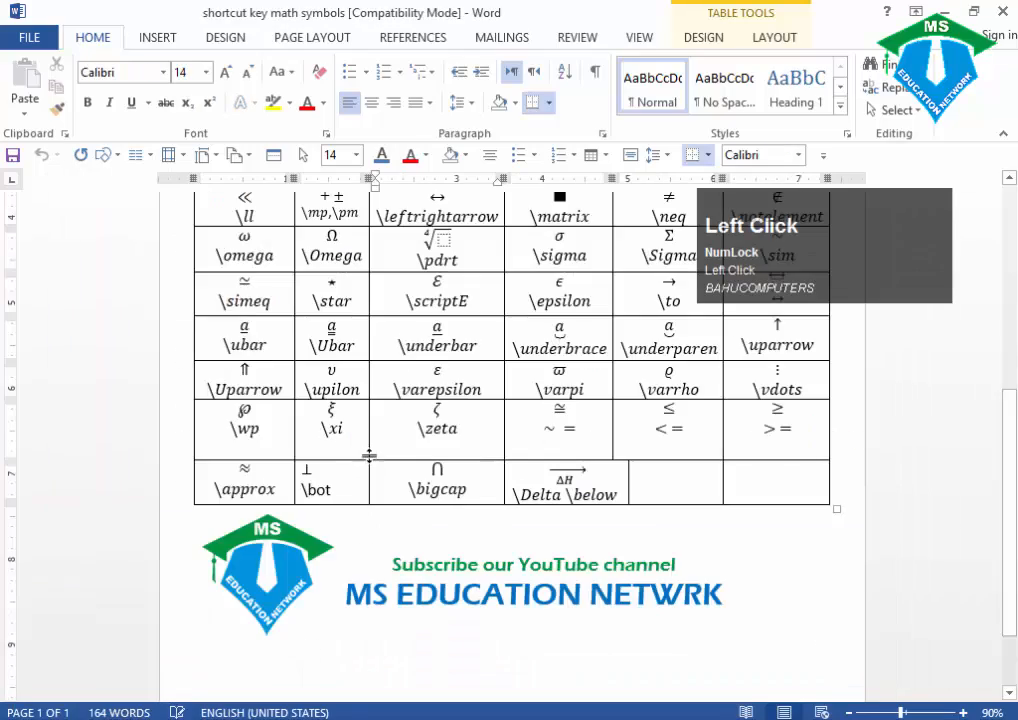
pyautogui.scroll(6, 369, 456)
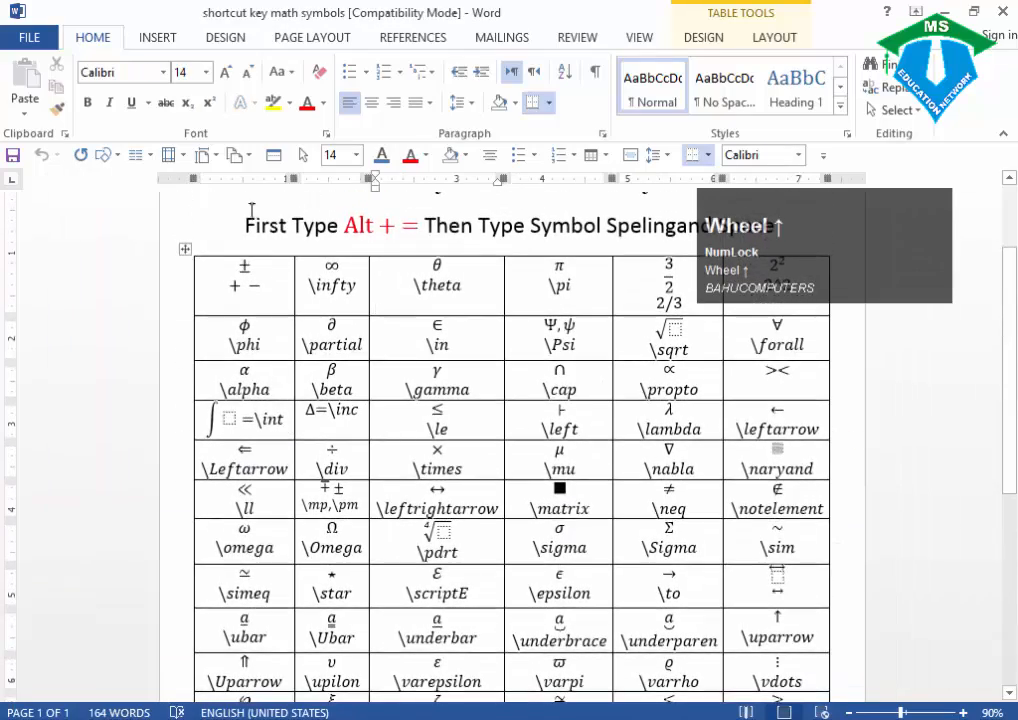
pyautogui.moveTo(266, 272); pyautogui.dragTo(244, 266)
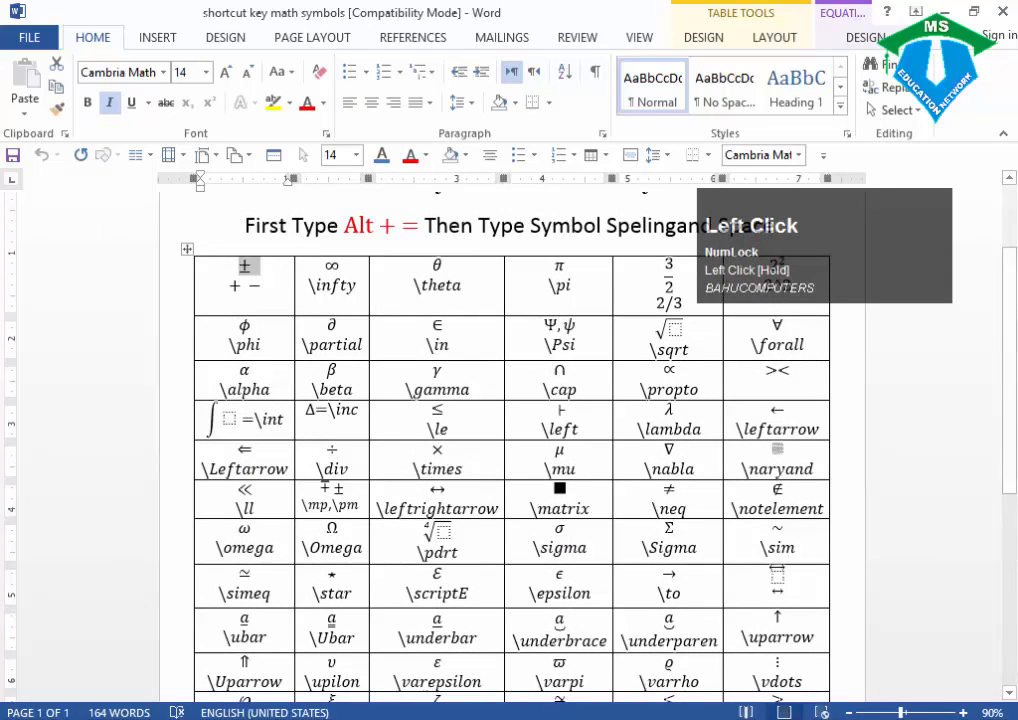
pyautogui.click(448, 715)
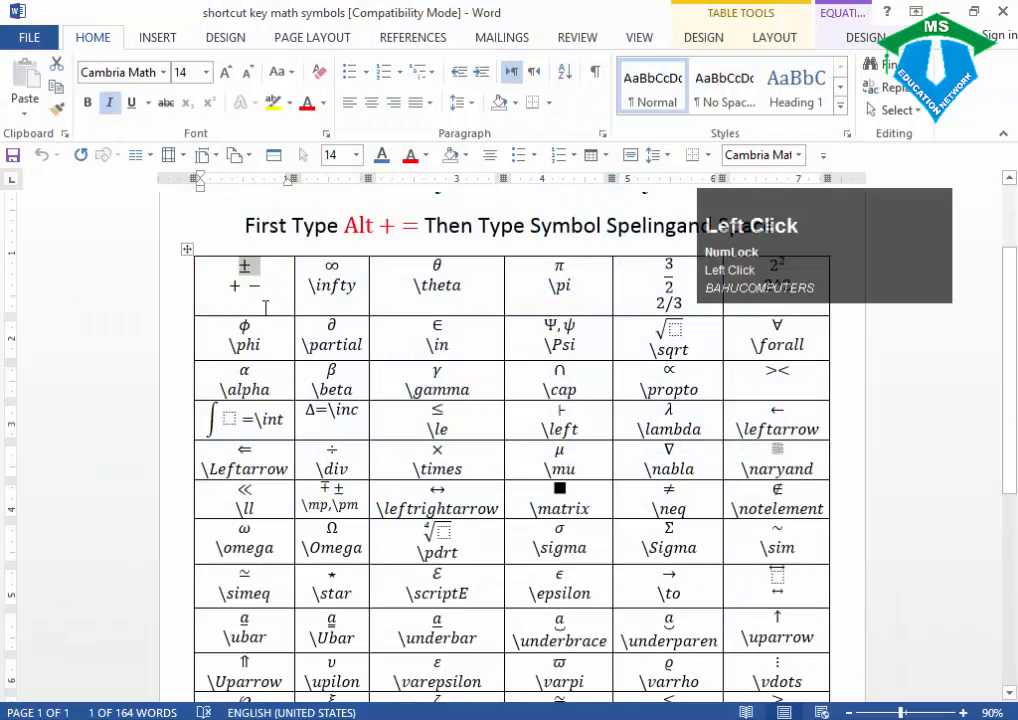
# Add blank lines below the + − code in the ± cell to make room for an example.
pyautogui.click(266, 306)
pyautogui.press('Return')
pyautogui.press('Return')
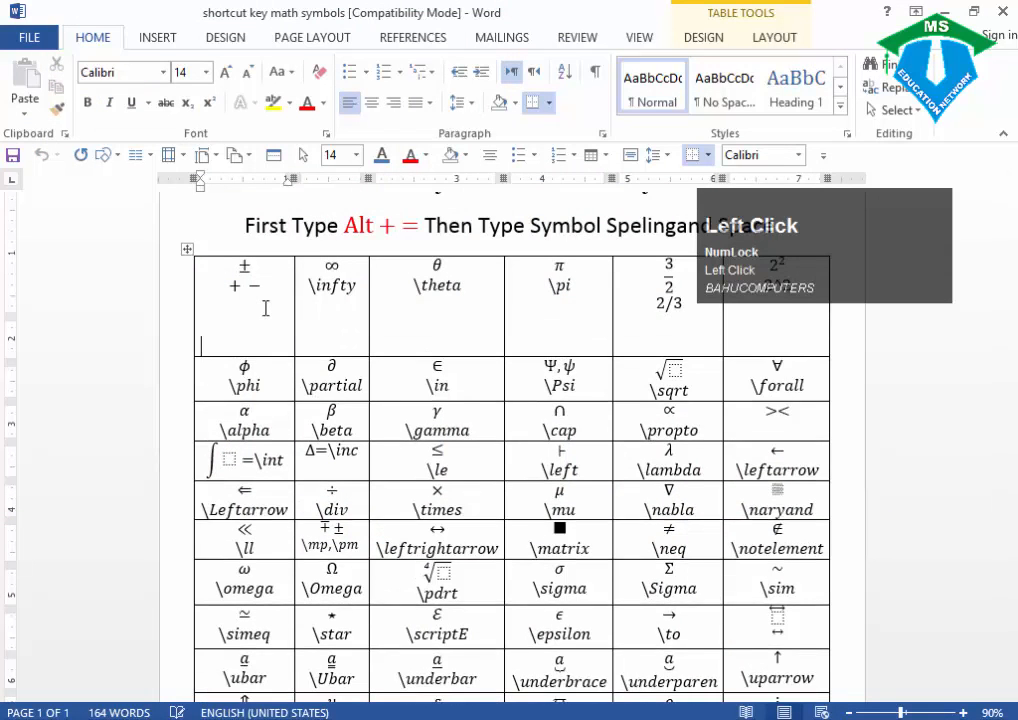
pyautogui.click(219, 342)
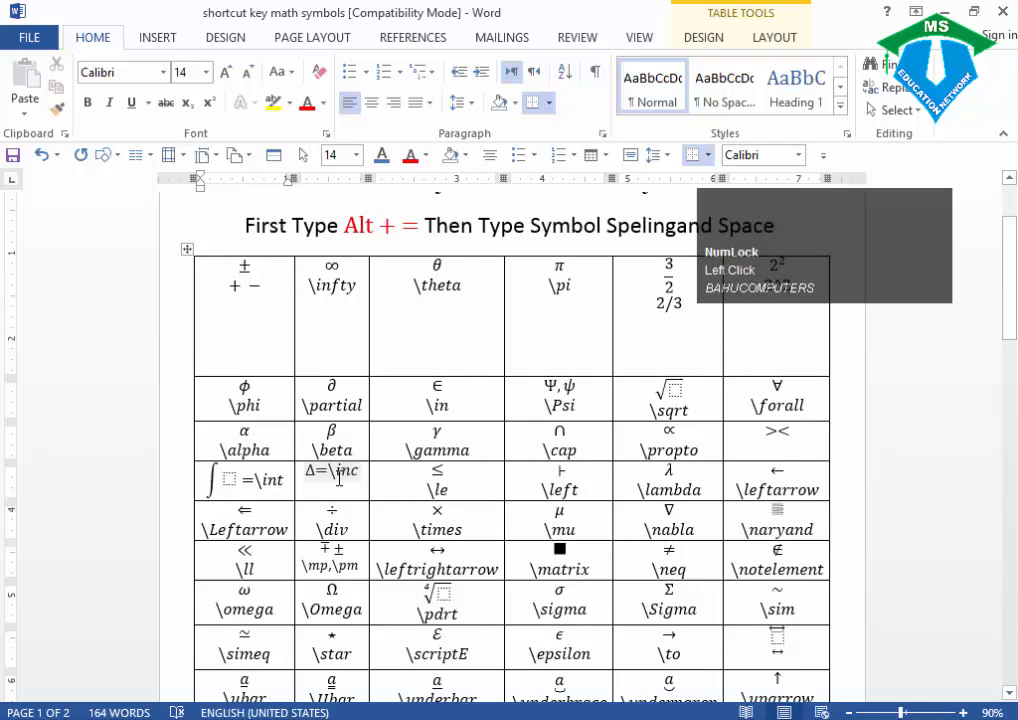
# Try writing A+-B as plain text in the ± cell and erase it.
pyautogui.write('a+')
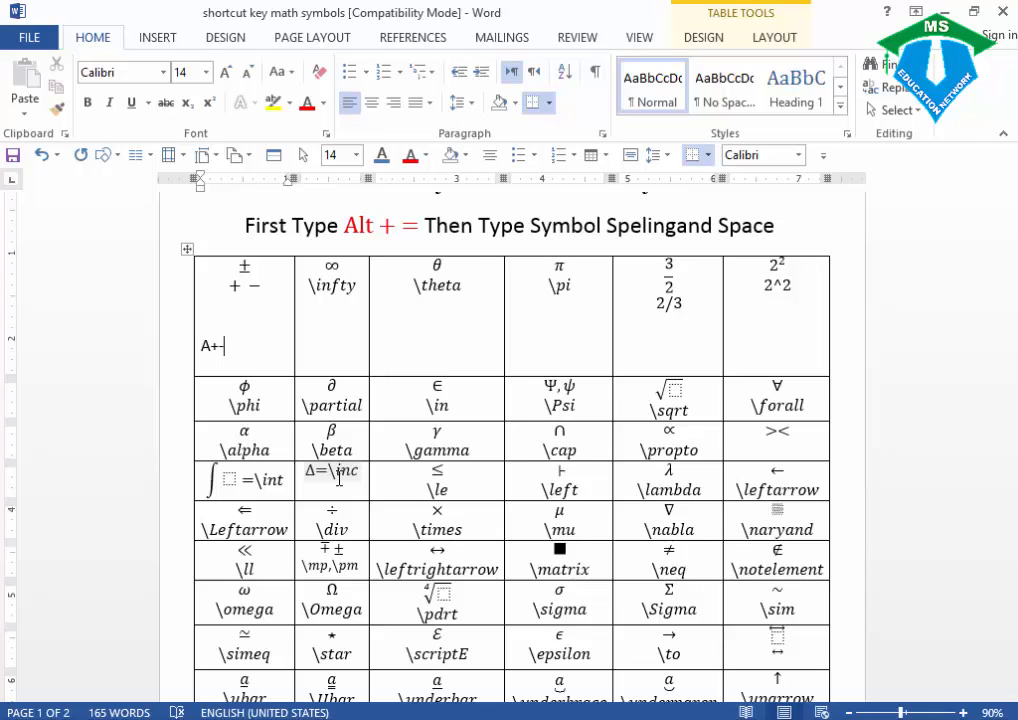
pyautogui.write('B')
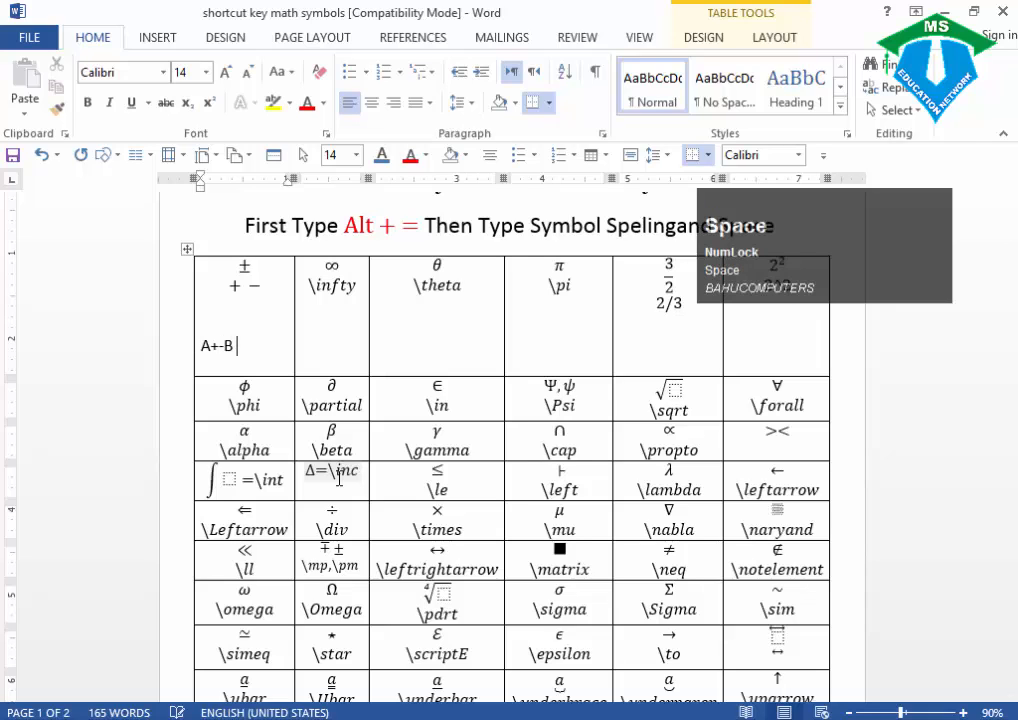
pyautogui.press('BackSpace')
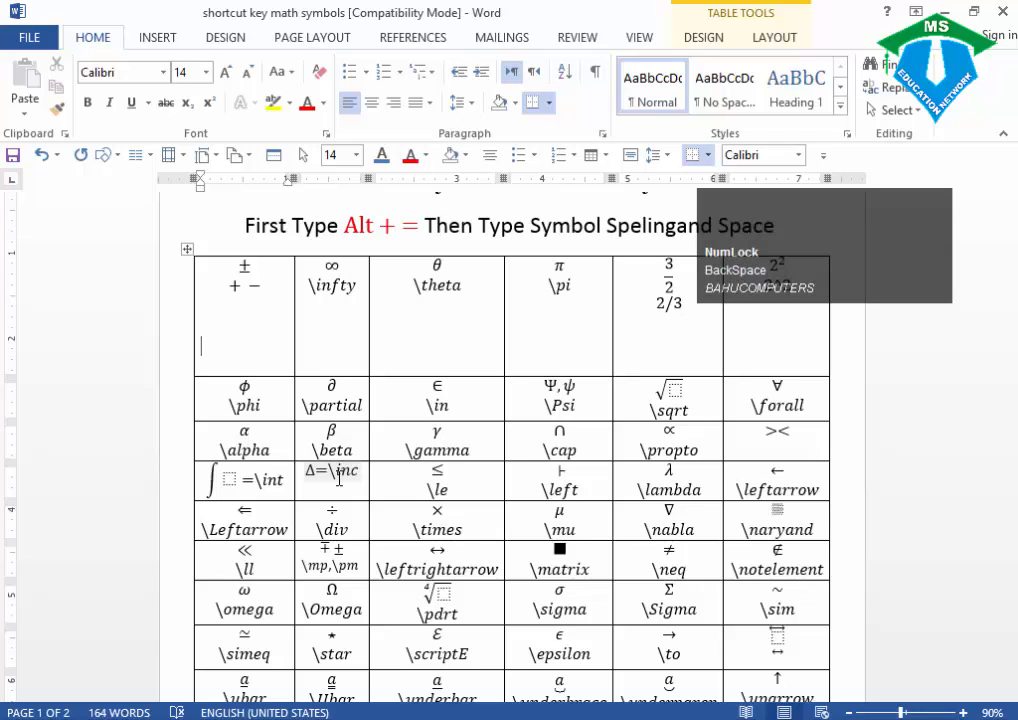
# Insert an equation in the ± cell's blank space, try building ± from + and −, and clear the equation's content.
pyautogui.press('alt')
pyautogui.hotkey('alt', '=')
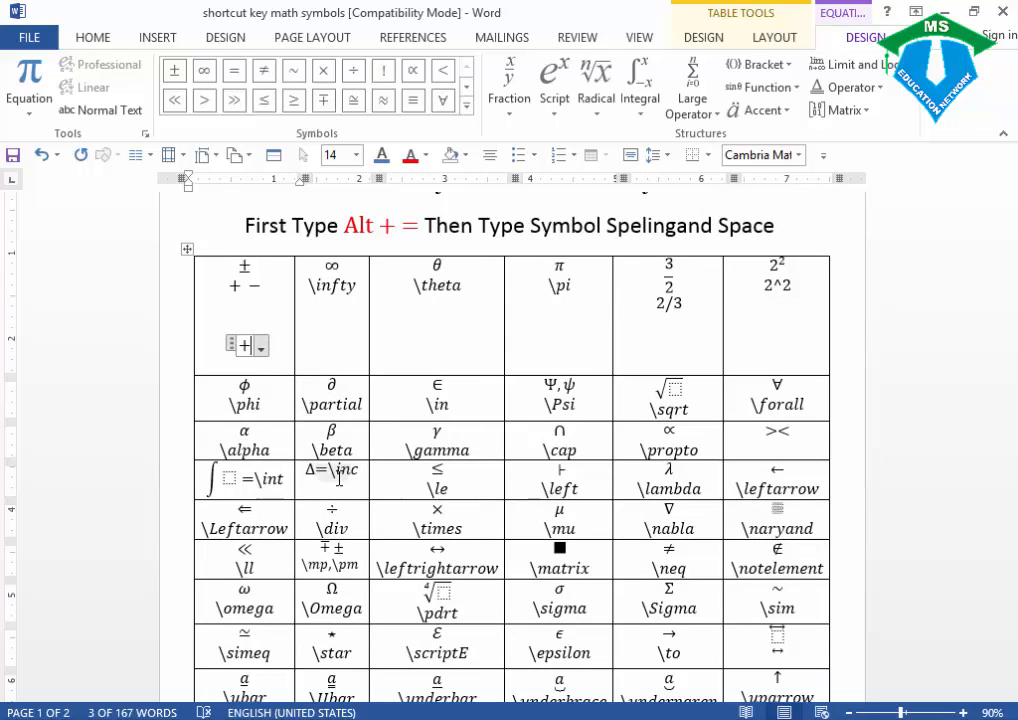
pyautogui.write('\\pm')
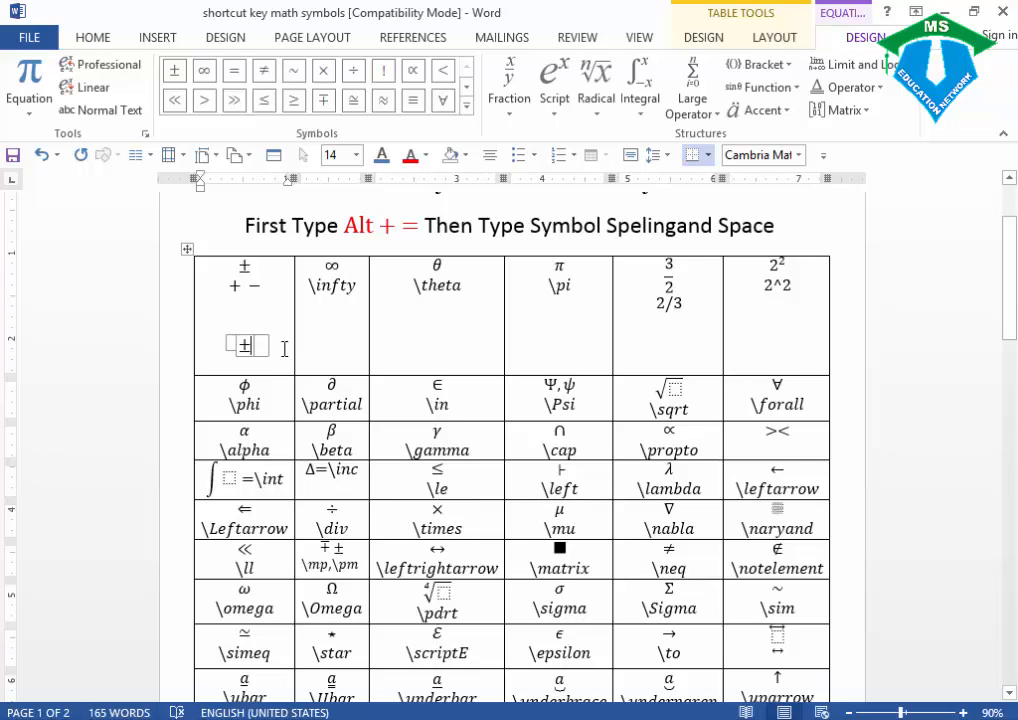
pyautogui.press('BackSpace')
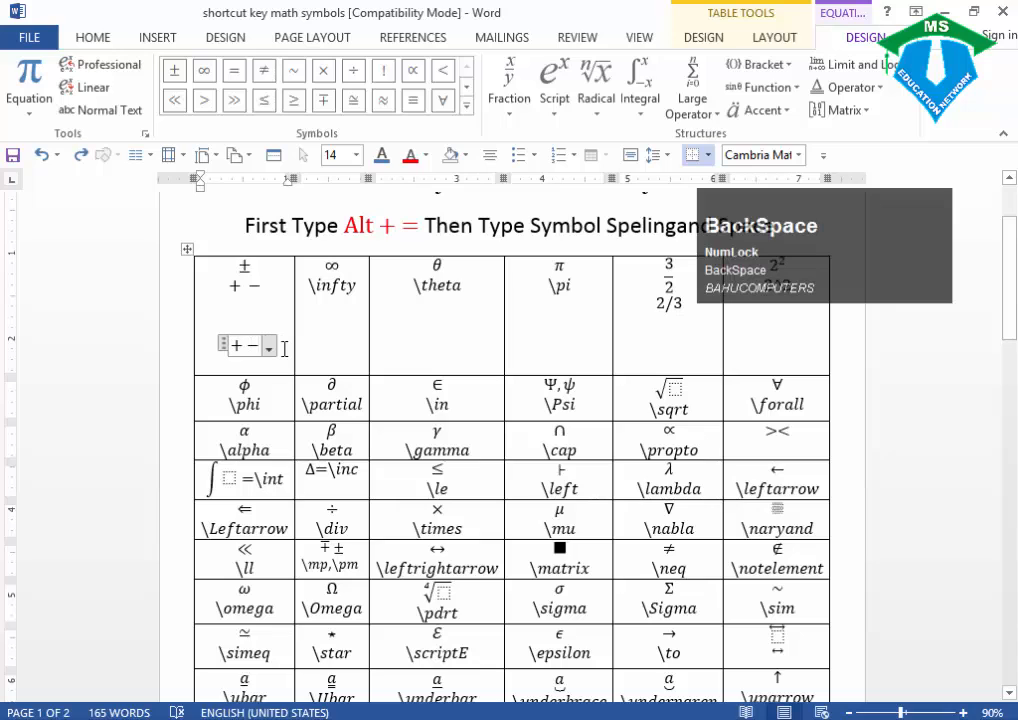
pyautogui.press('BackSpace')
pyautogui.press('BackSpace')
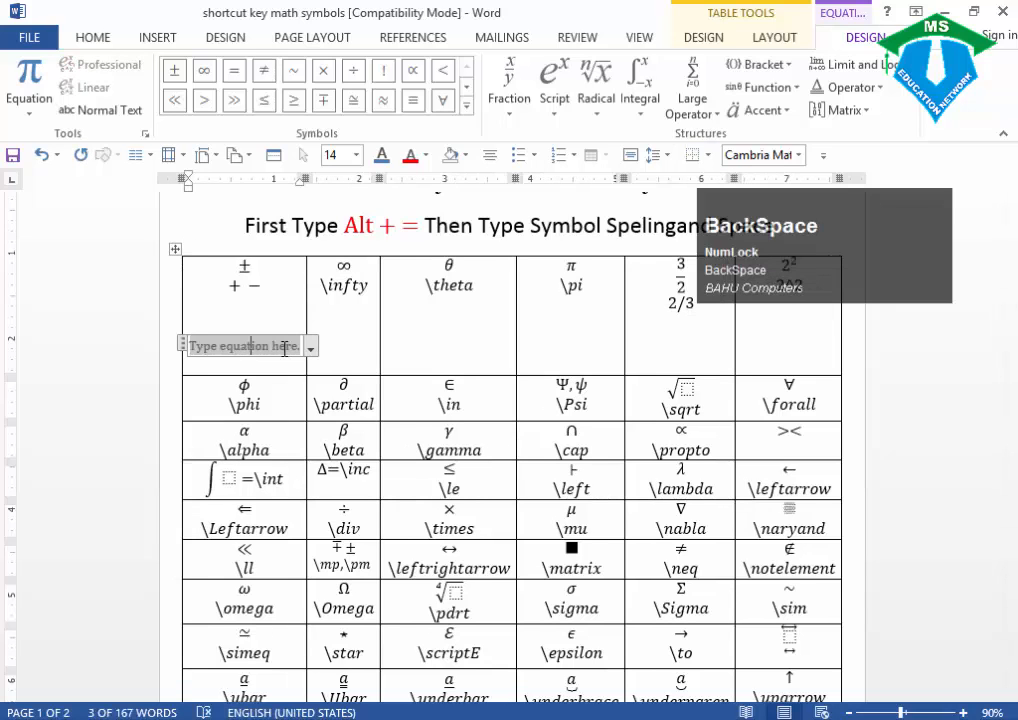
# Fill the empty equation in the ± cell with a ± b, building the ± sign from +-.
pyautogui.write('a+')
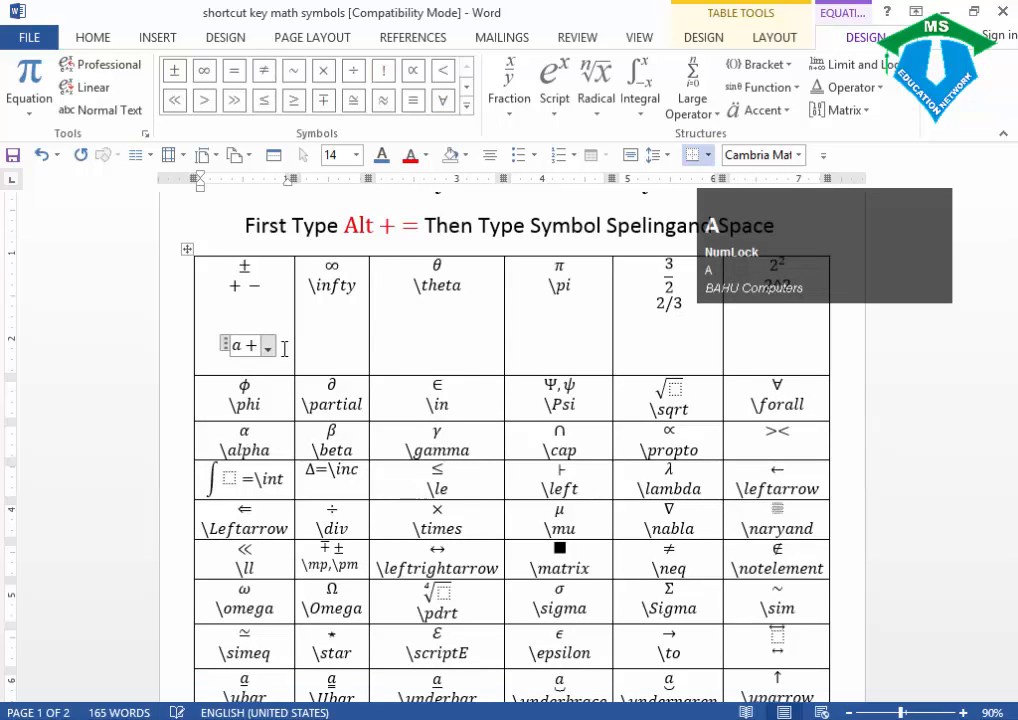
pyautogui.write('-b')
pyautogui.press('Right')
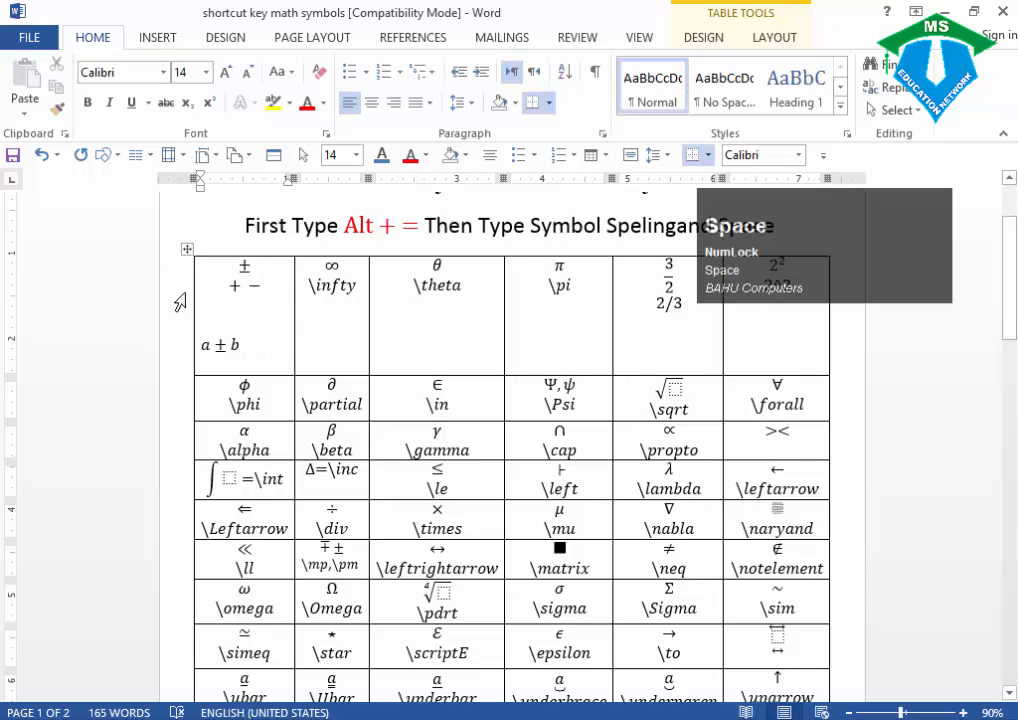
# Review the ∞, θ, ϕ, ∂ and ∈ cells of the symbol table with their typed codes.
pyautogui.click(331, 328)
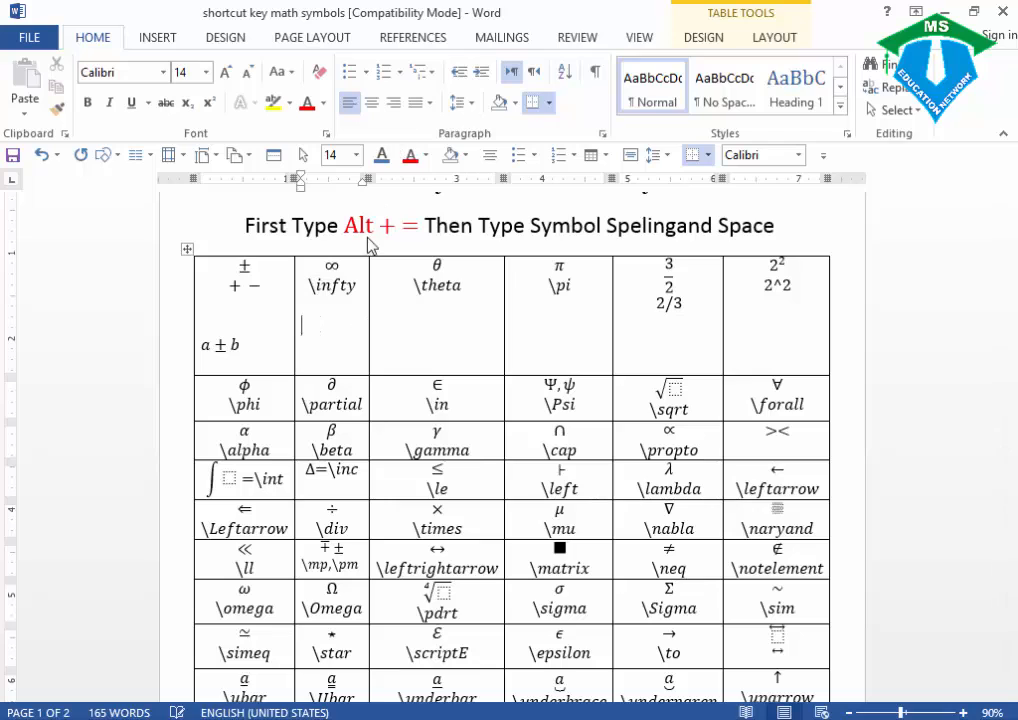
pyautogui.moveTo(325, 264); pyautogui.dragTo(464, 272)
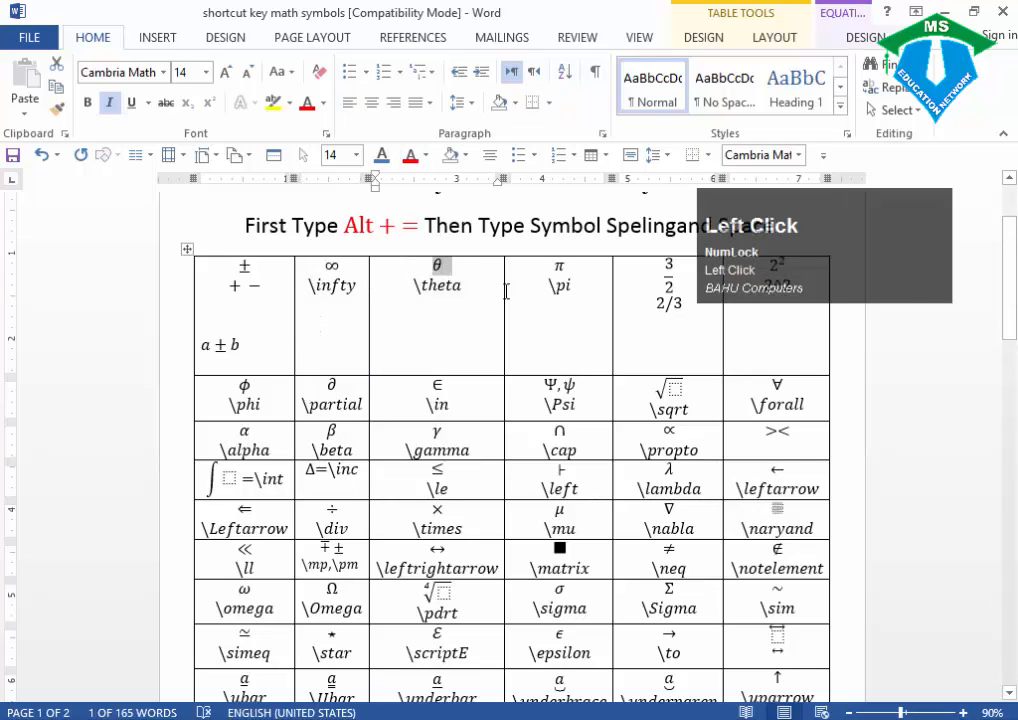
pyautogui.click(236, 385)
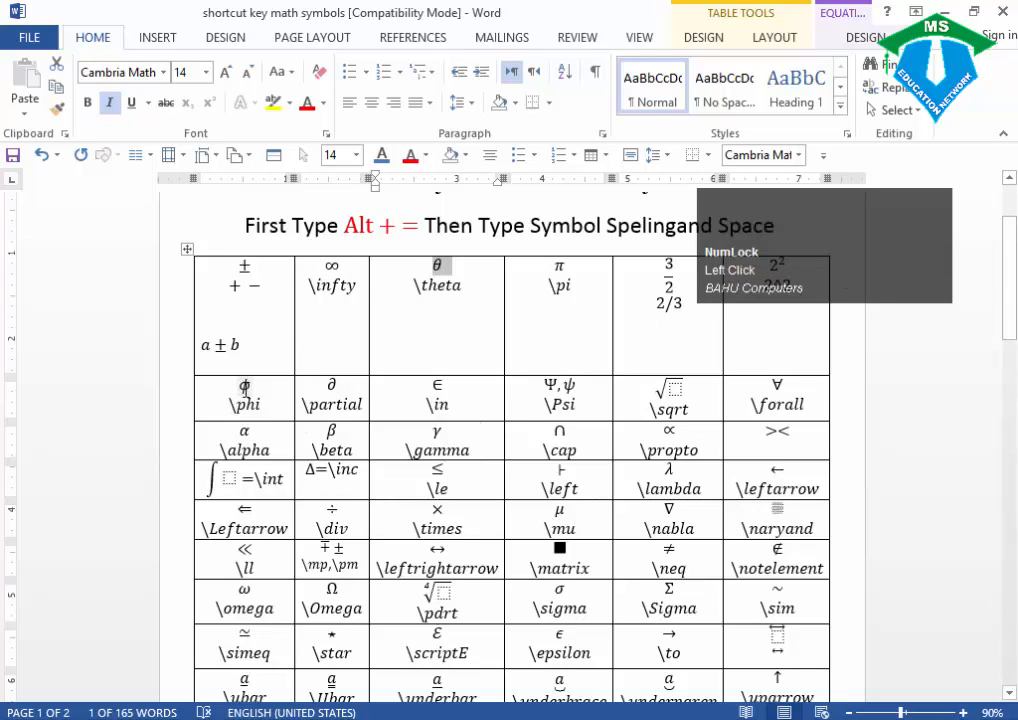
pyautogui.click(340, 392)
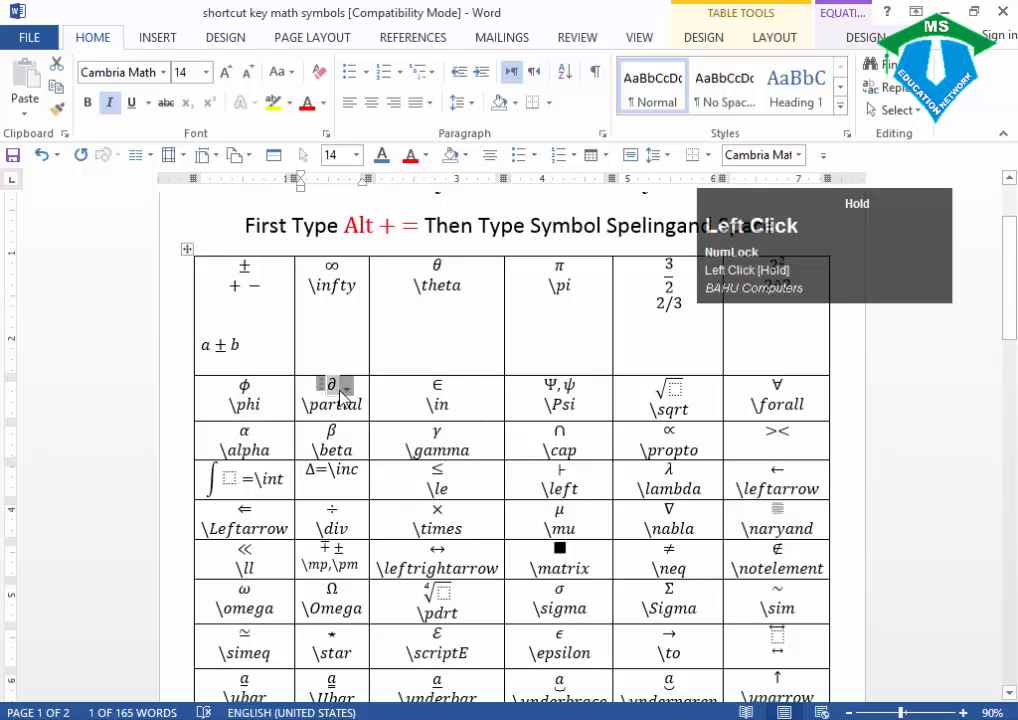
pyautogui.click(442, 386)
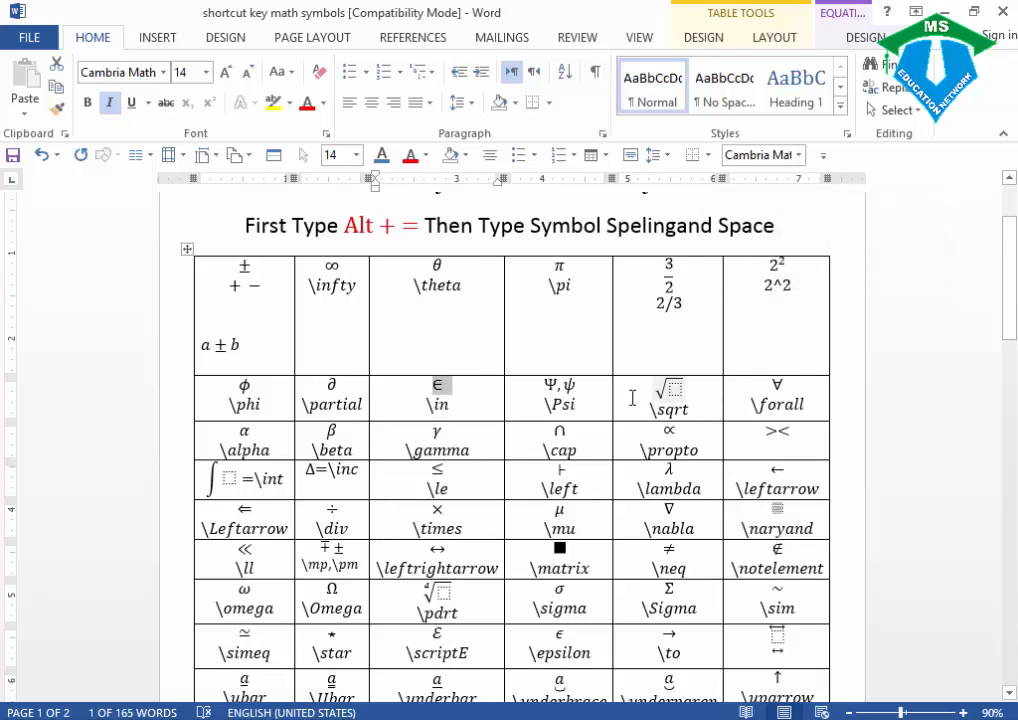
pyautogui.scroll(2, 480, 393)
pyautogui.scroll(-2, 478, 390)
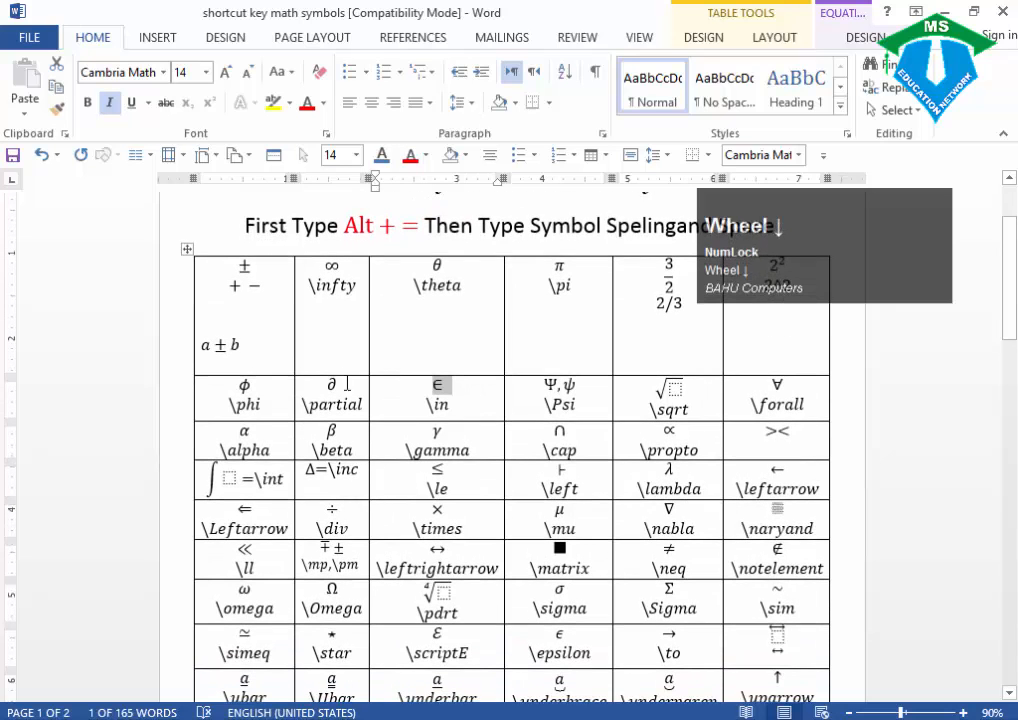
pyautogui.click(411, 292)
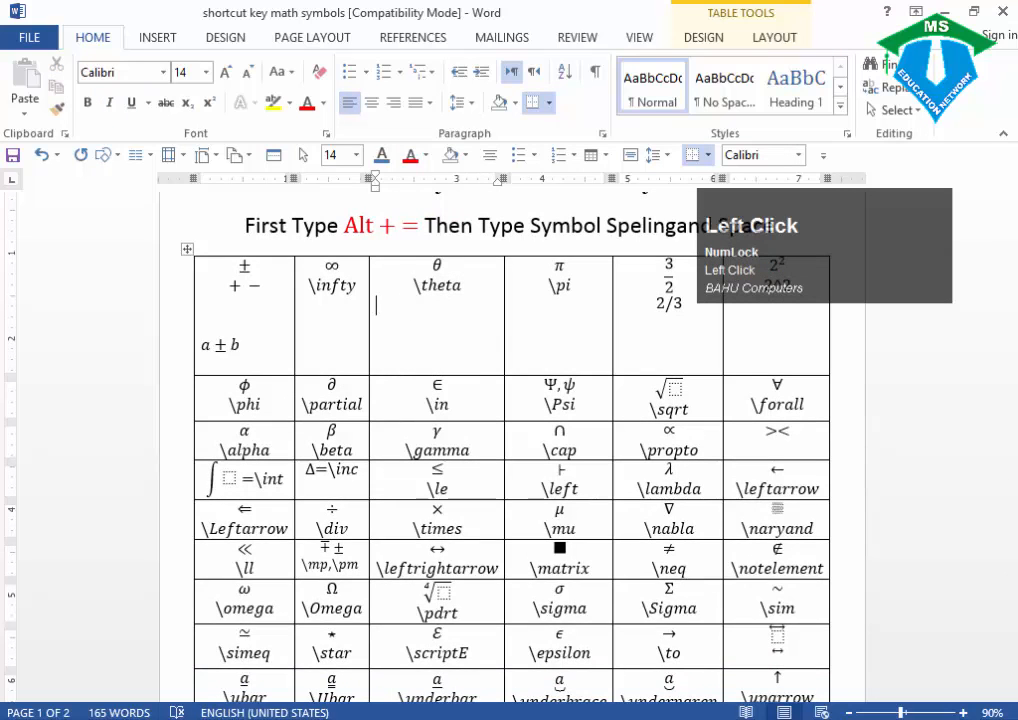
# Switch to the video math document and write / and \ on separate lines below (a + b)², followed by blank lines.
pyautogui.moveTo(368, 712)
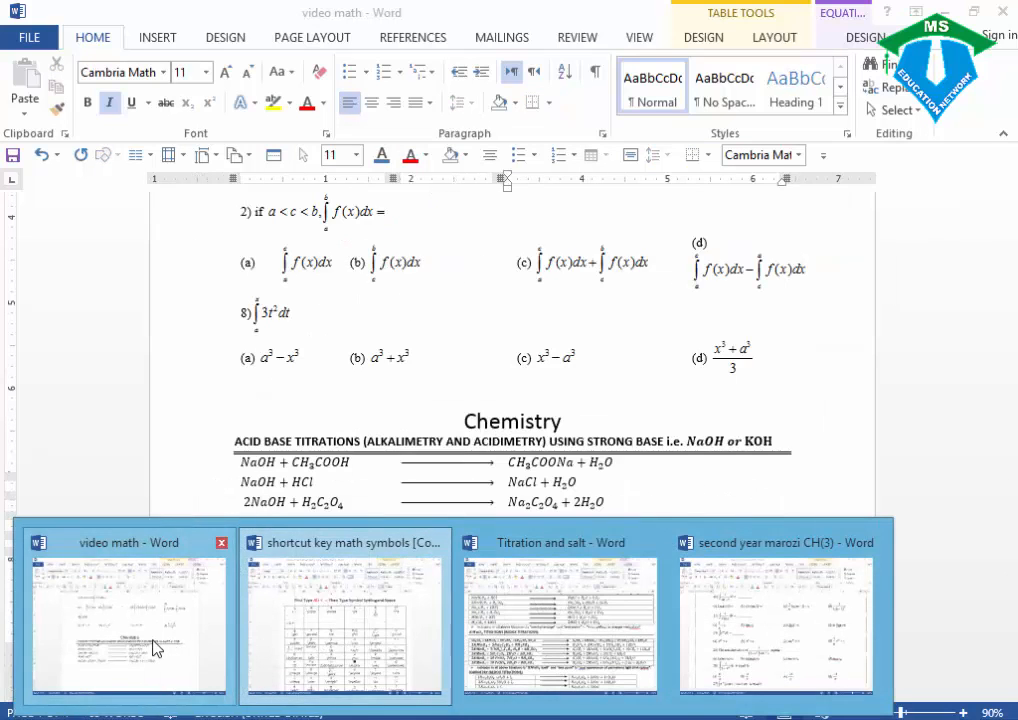
pyautogui.click(152, 645)
pyautogui.scroll(3, 378, 452)
pyautogui.scroll(3, 378, 452)
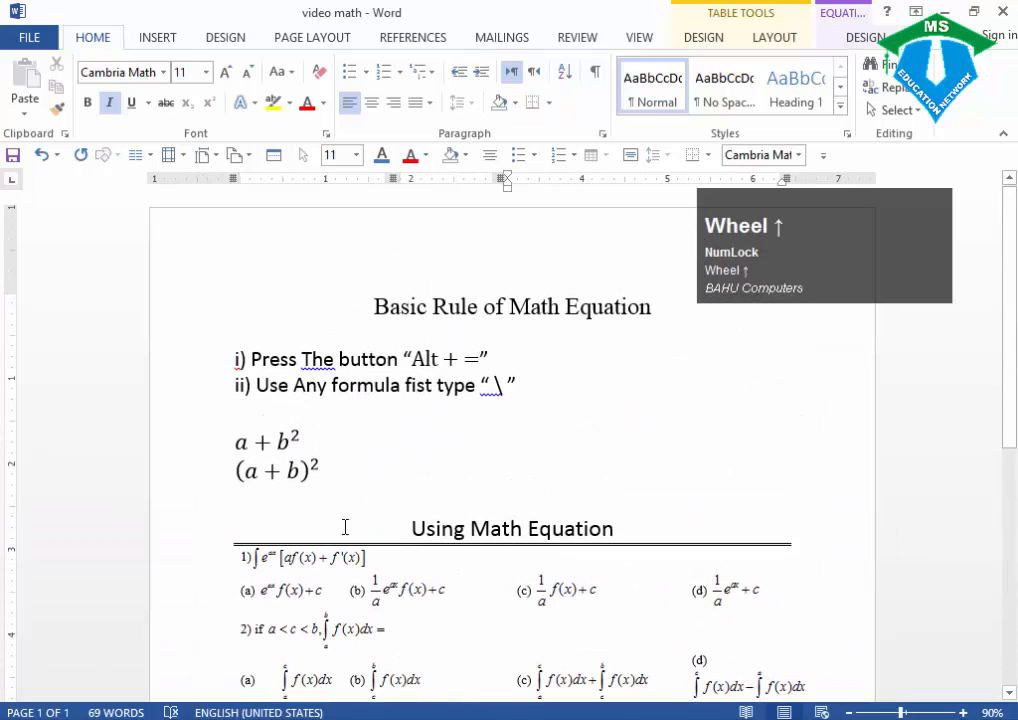
pyautogui.click(309, 505)
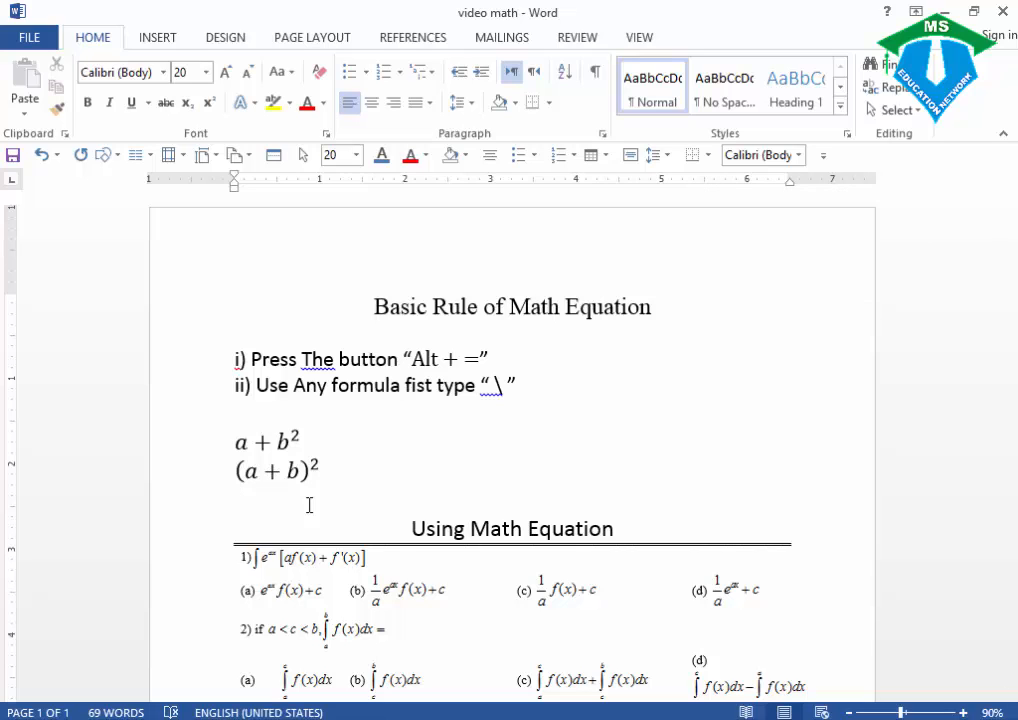
pyautogui.write('/')
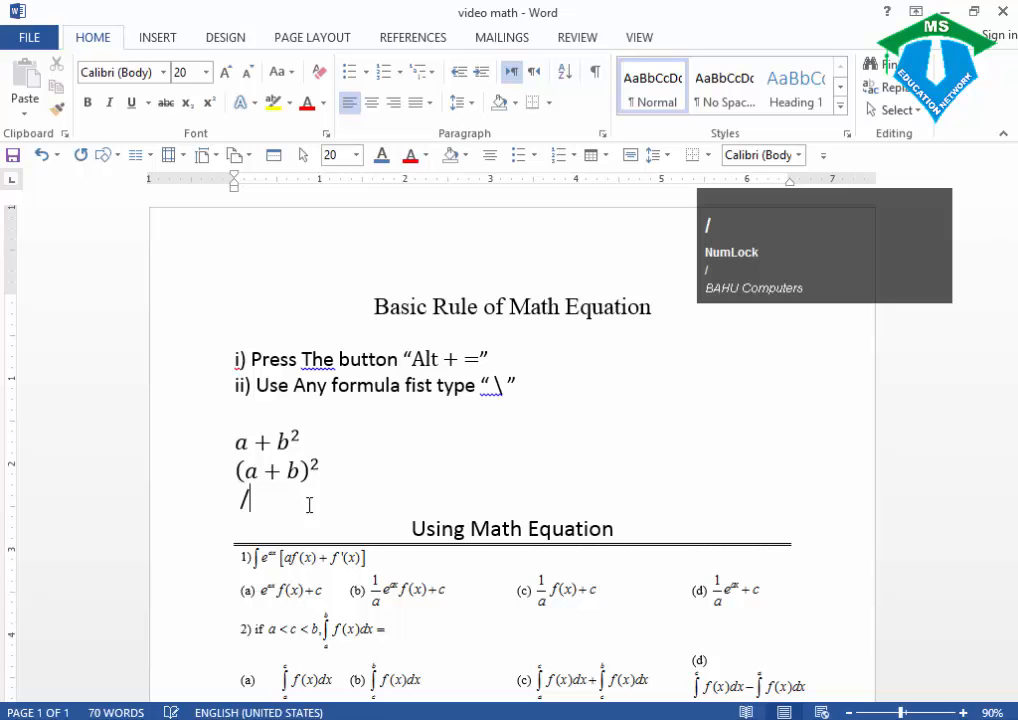
pyautogui.press('Return')
pyautogui.write('\\')
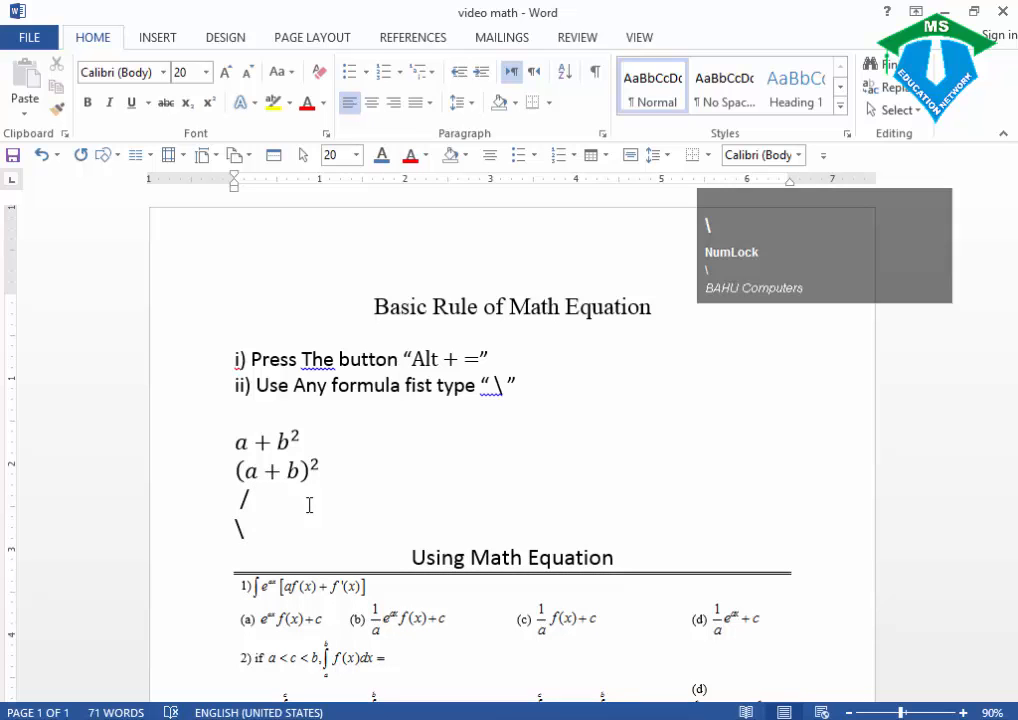
pyautogui.press('Return')
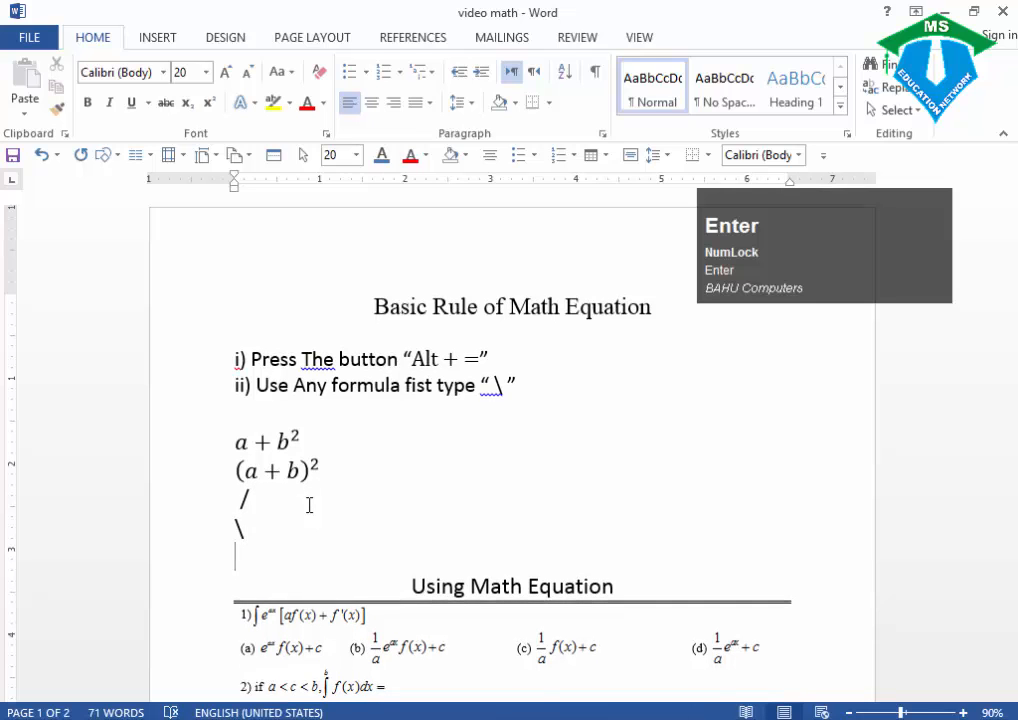
pyautogui.press('Return')
# Enlarge the backslash below the forward slash to 28 pt and colour it red.
pyautogui.moveTo(243, 541); pyautogui.dragTo(216, 539)
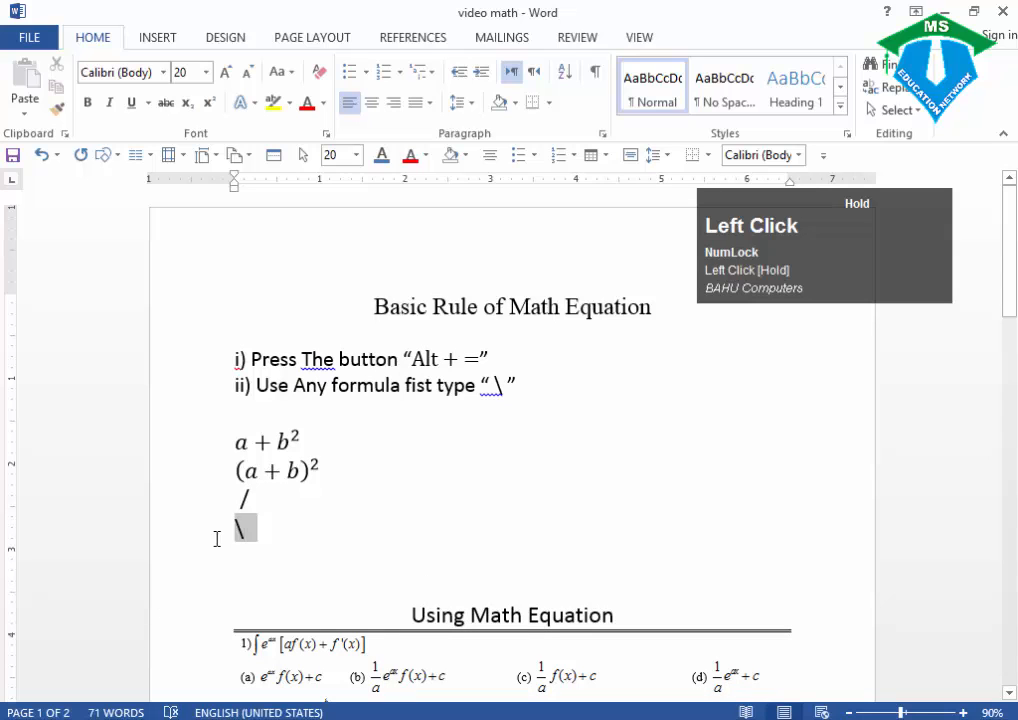
pyautogui.click(225, 72)
pyautogui.click(225, 72)
pyautogui.click(225, 72)
pyautogui.click(225, 72)
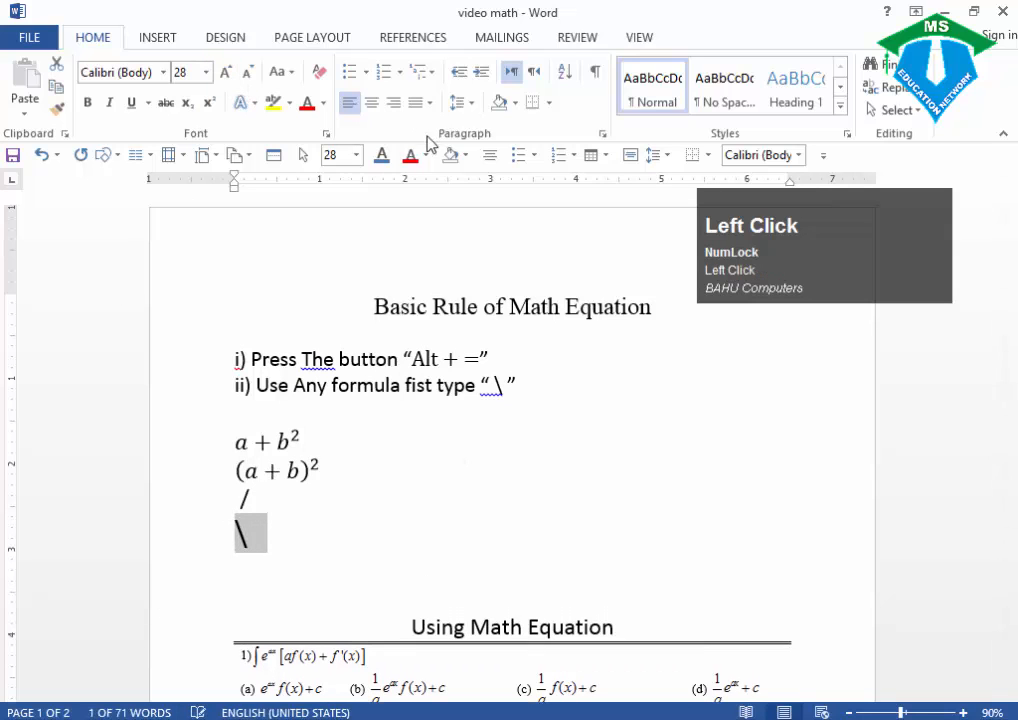
pyautogui.click(410, 155)
# Insert an equation on the blank line above the Using Math Equation heading and build cosθ in it with \theta.
pyautogui.click(252, 594)
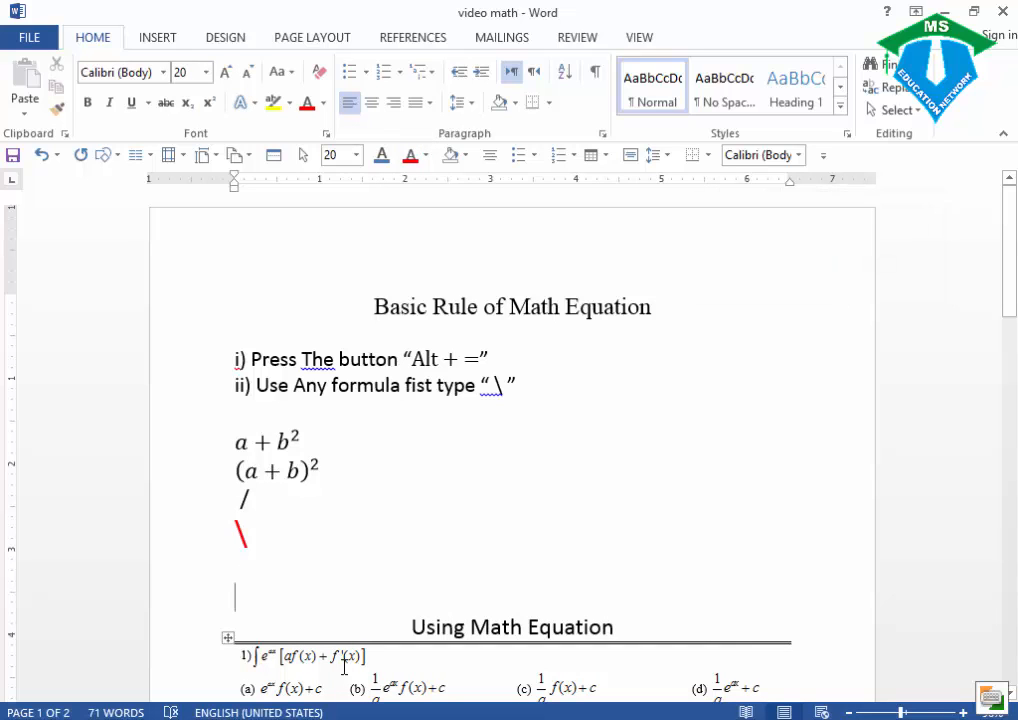
pyautogui.hotkey('alt', '=')
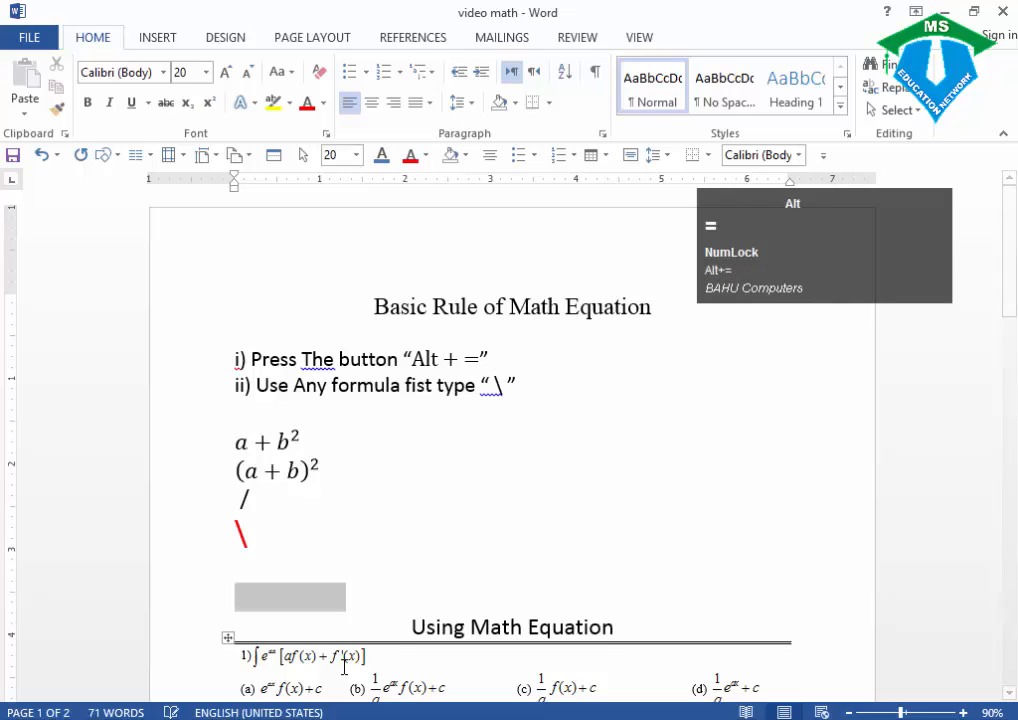
pyautogui.write('cos')
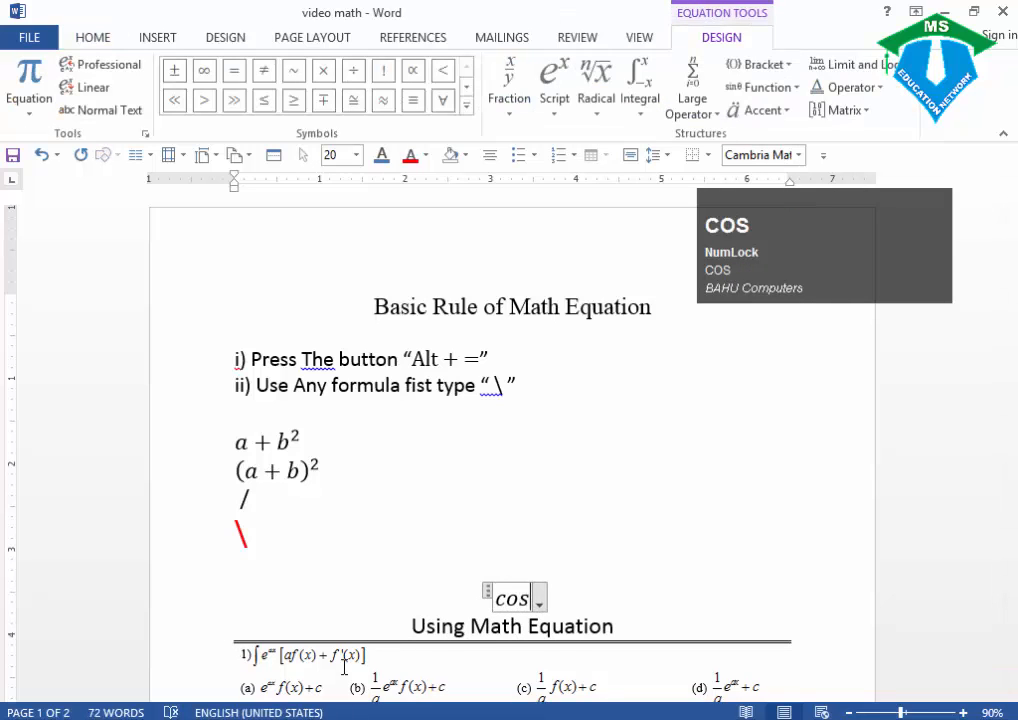
pyautogui.write('\\')
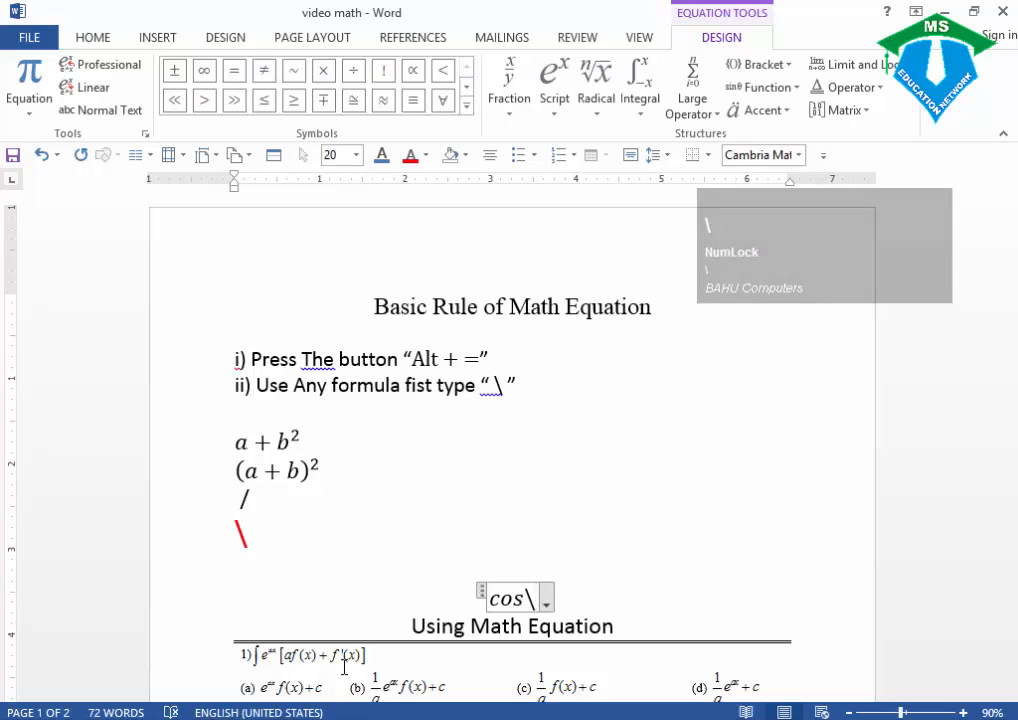
pyautogui.write('theta')
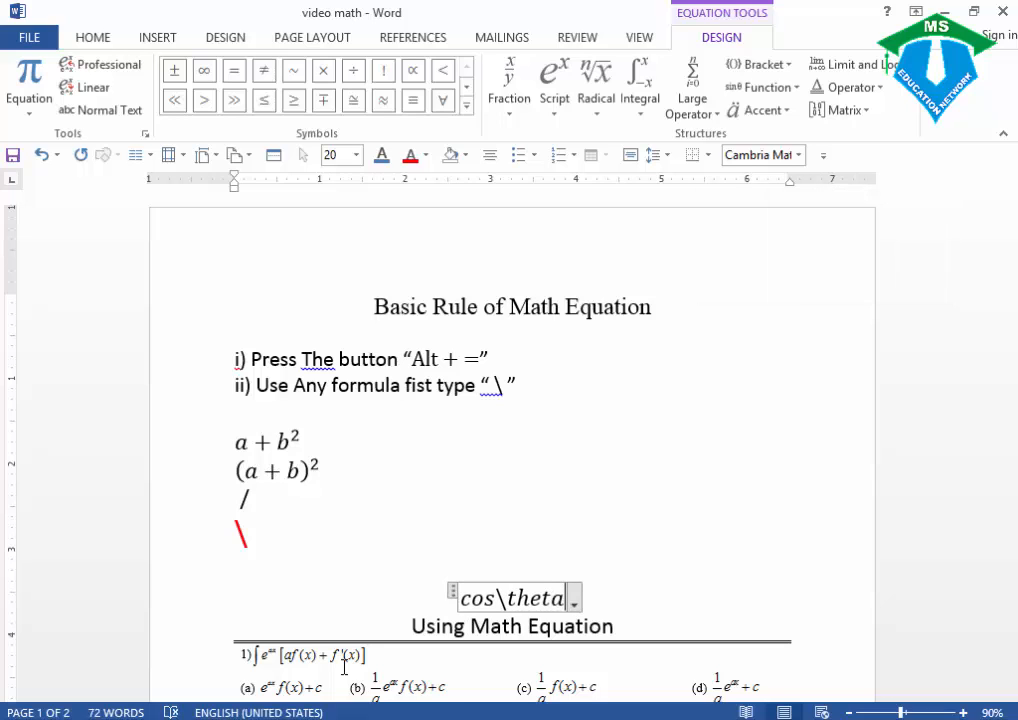
pyautogui.press('space')
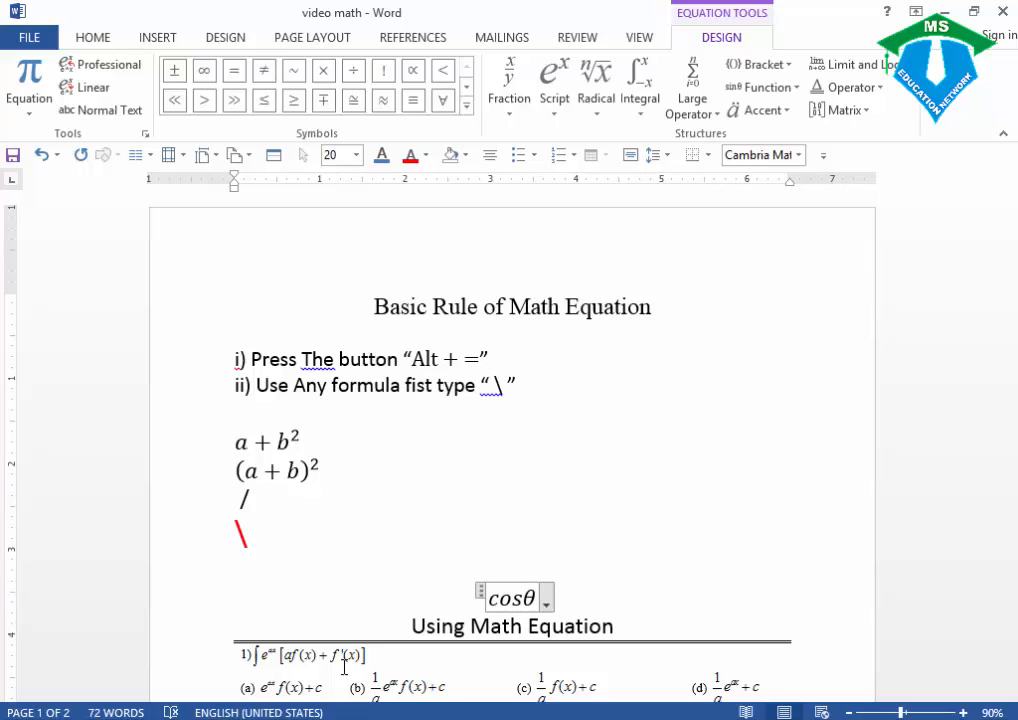
# Try adding another θ after cosθ from the equation symbol gallery and erase it.
pyautogui.click(467, 104)
pyautogui.click(291, 257)
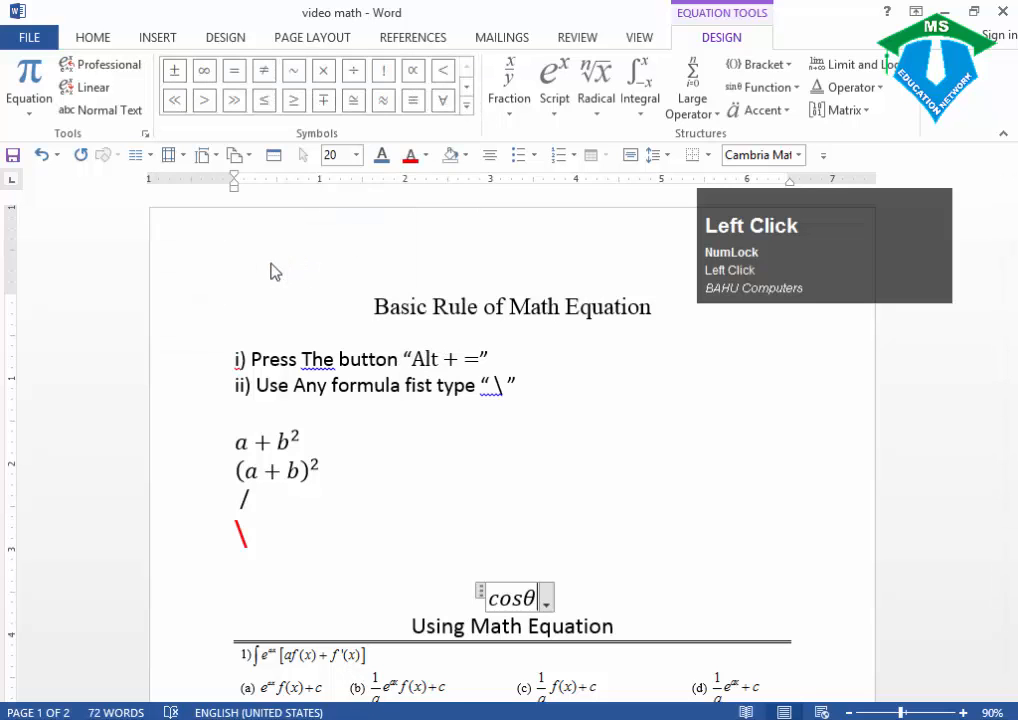
pyautogui.press('BackSpace')
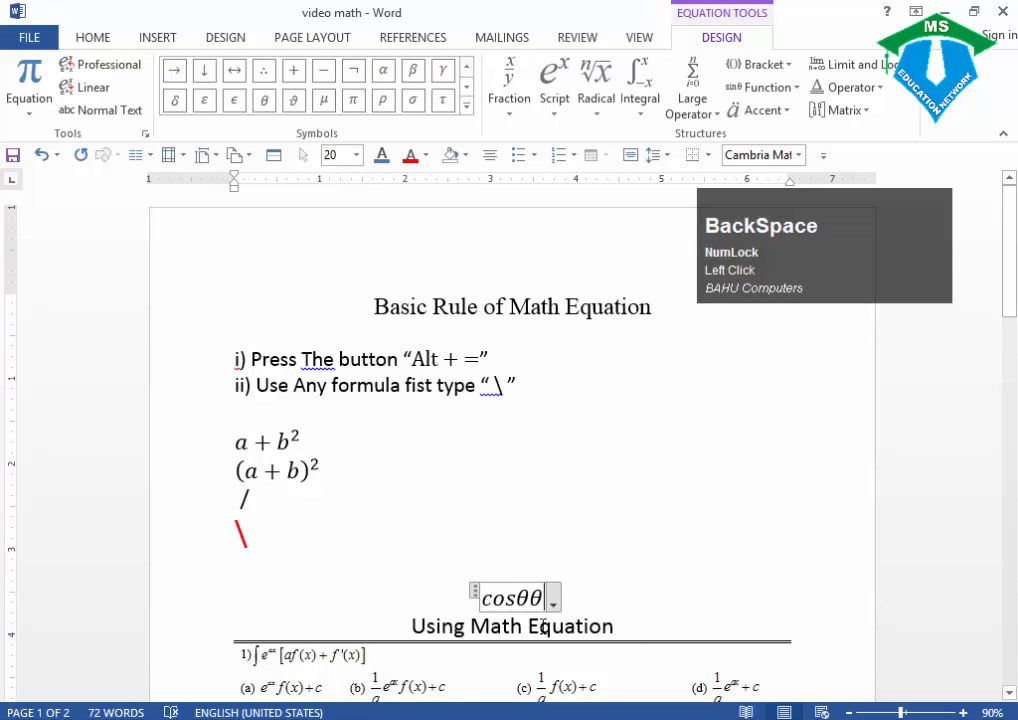
# Make the cosθ equation inline by adding a space after it, and return to the end of its content.
pyautogui.press('Right')
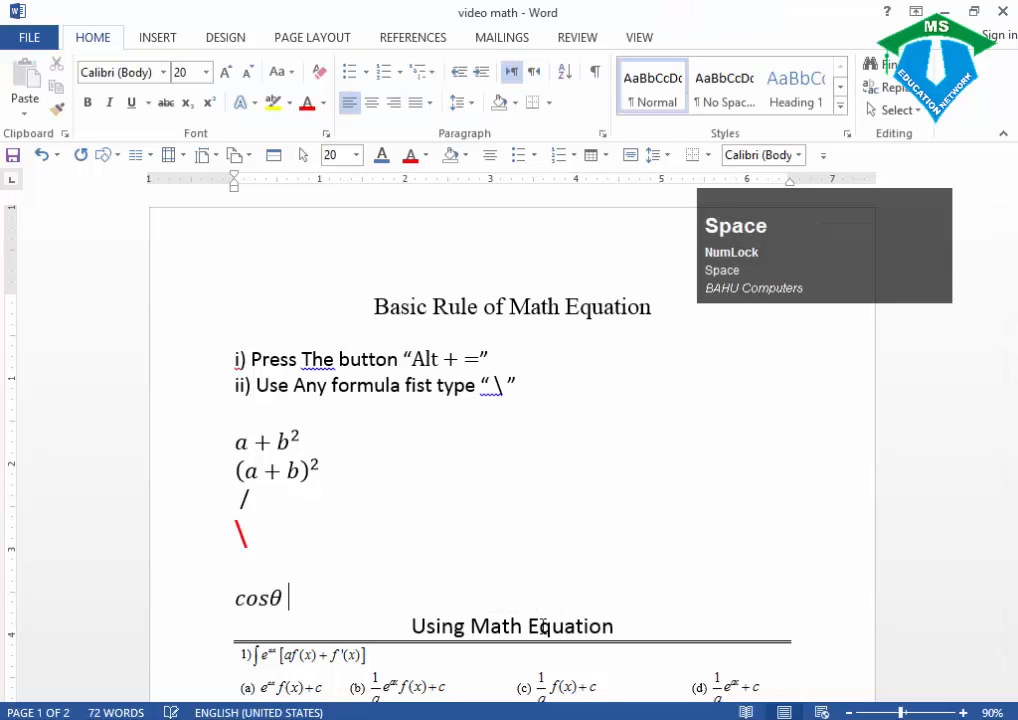
pyautogui.press('Left')
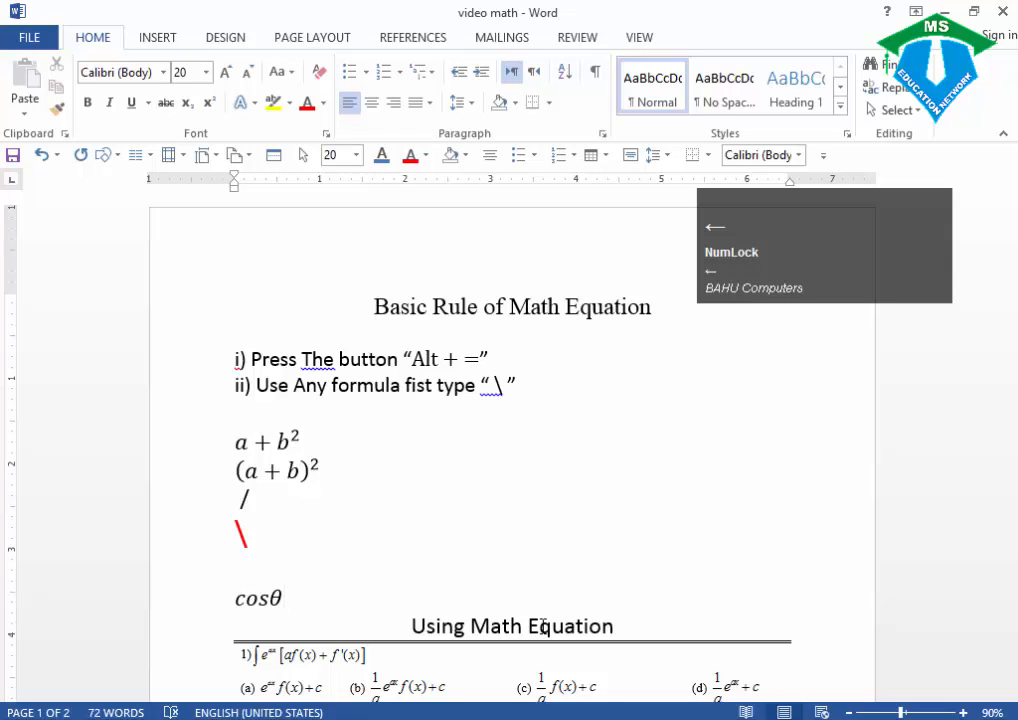
pyautogui.press('Left')
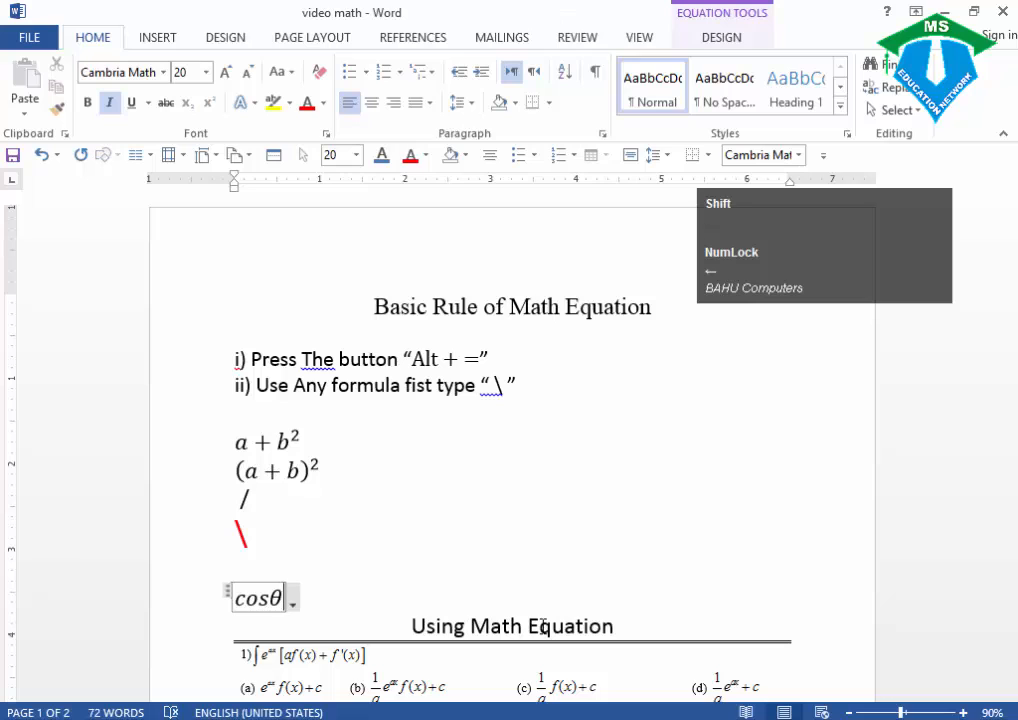
# Extend the cosθ equation with + sinθ, building the θ from the corrected code \theta.
pyautogui.write('+si')
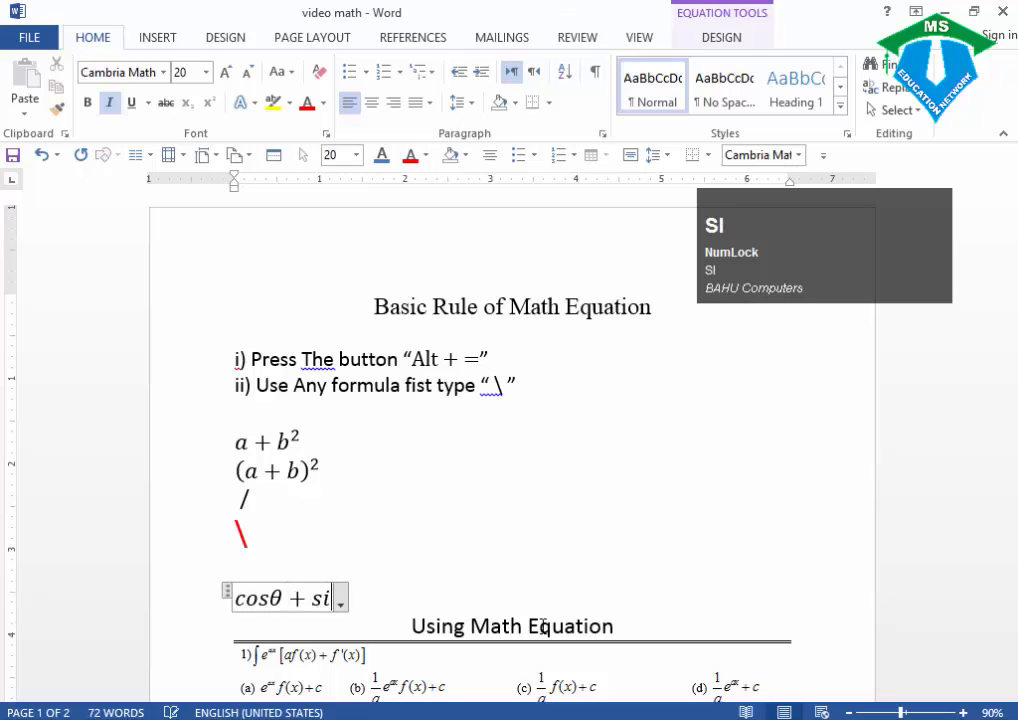
pyautogui.write('n\\')
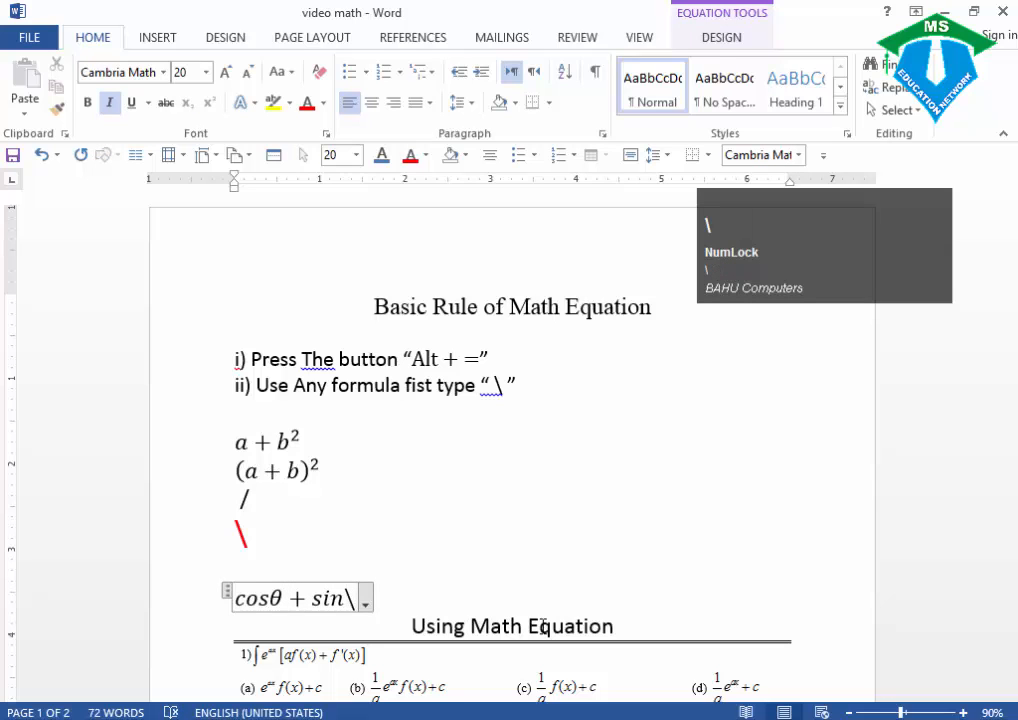
pyautogui.write('teth')
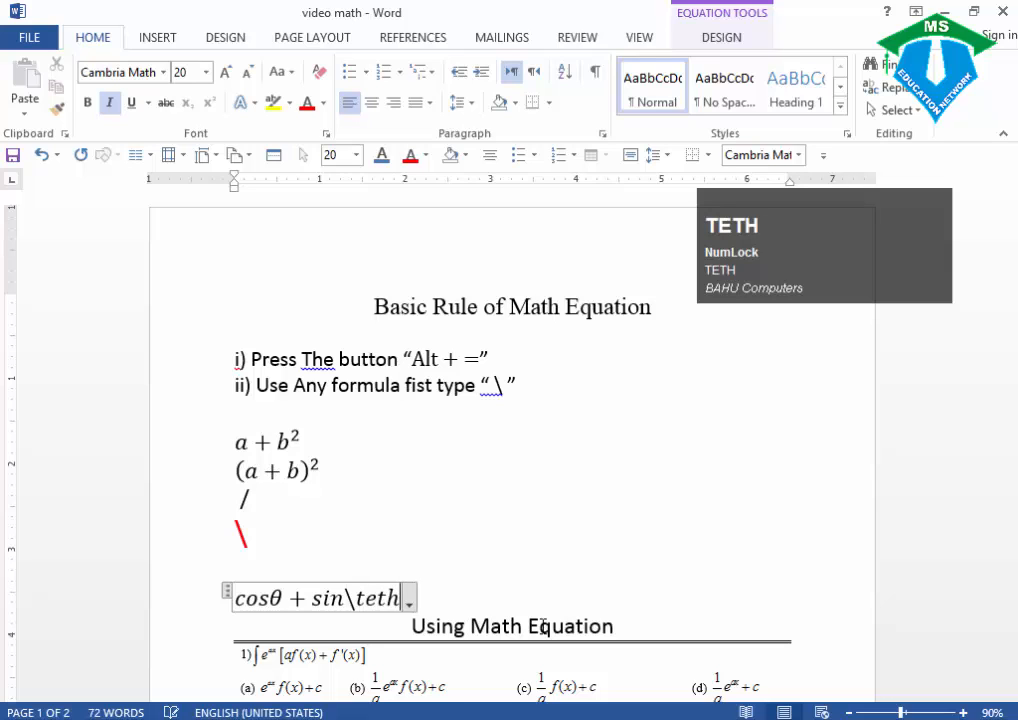
pyautogui.write('a')
pyautogui.press('BackSpace')
pyautogui.press('BackSpace')
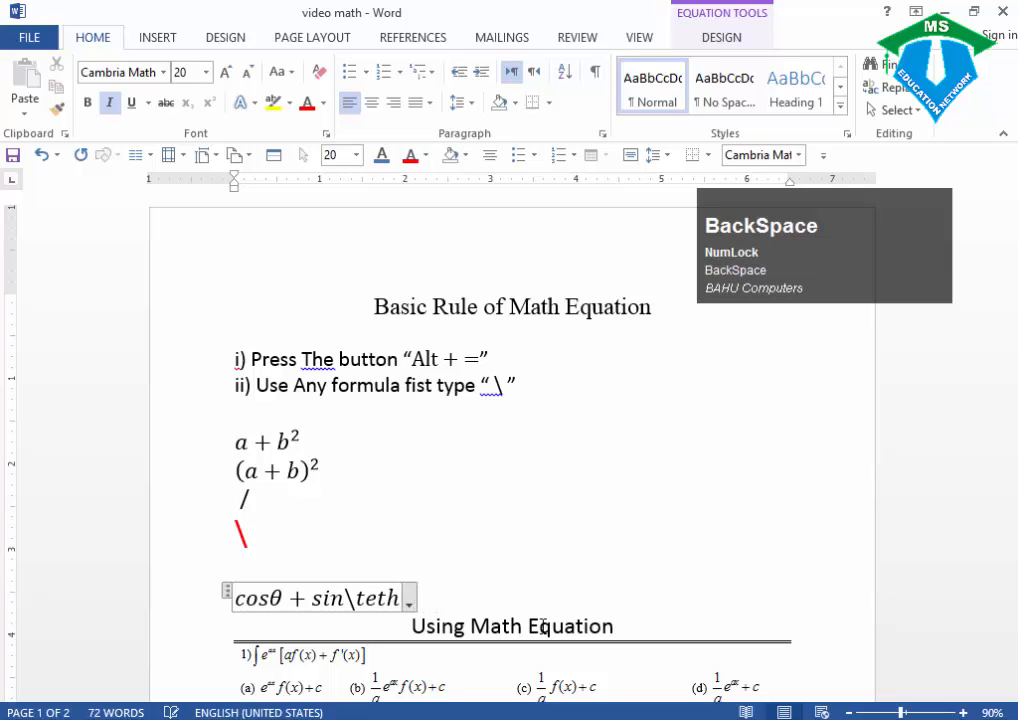
pyautogui.press('BackSpace')
pyautogui.press('BackSpace')
pyautogui.press('BackSpace')
pyautogui.write('he')
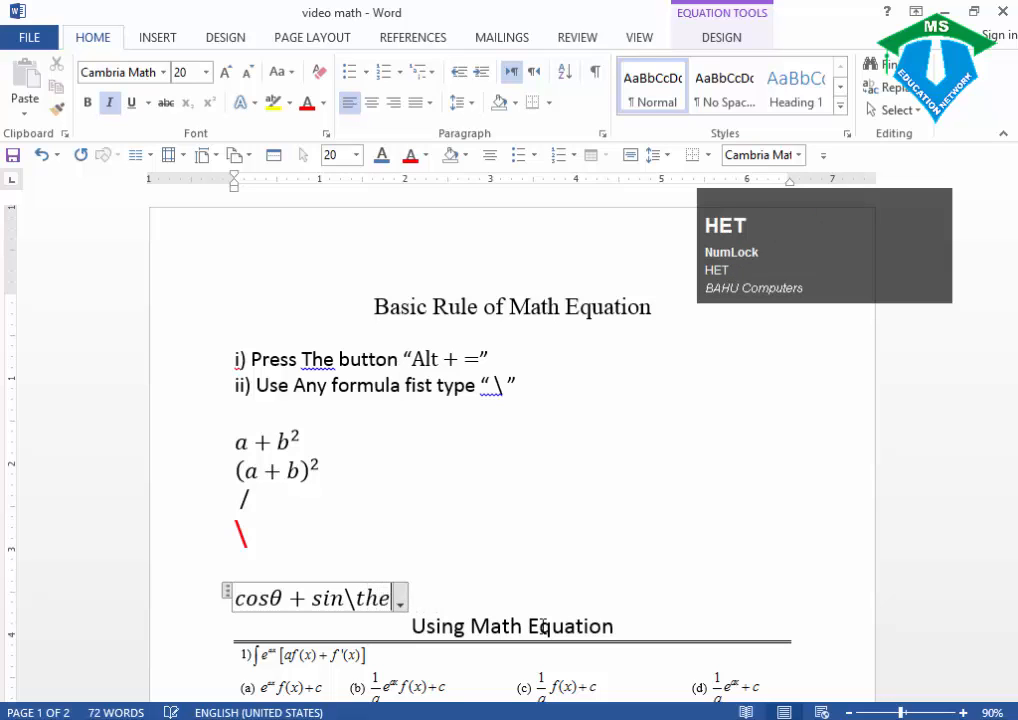
pyautogui.write('ta')
pyautogui.press('space')
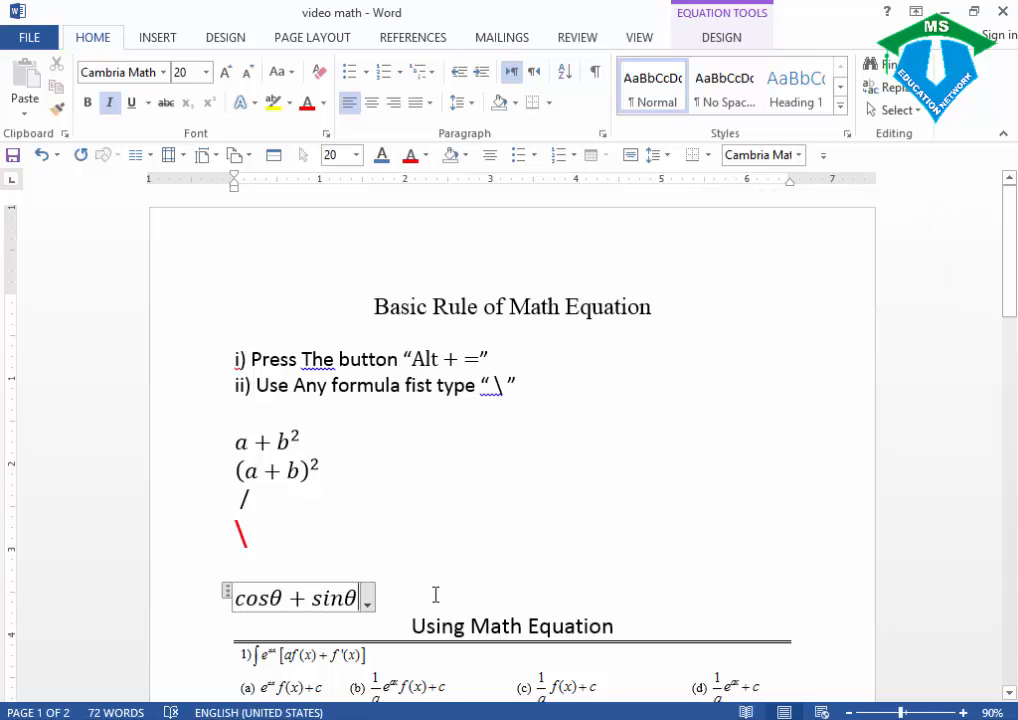
# Add a new line after the cosθ + sinθ equation and make the equation inline again with a trailing space.
pyautogui.press('Return')
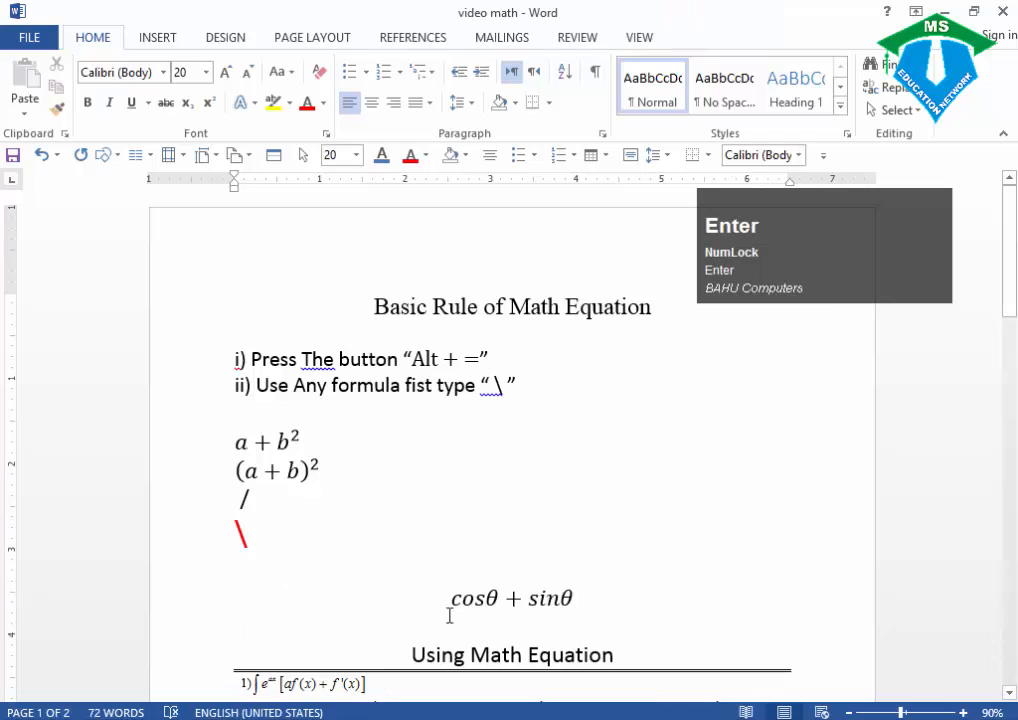
pyautogui.click(608, 606)
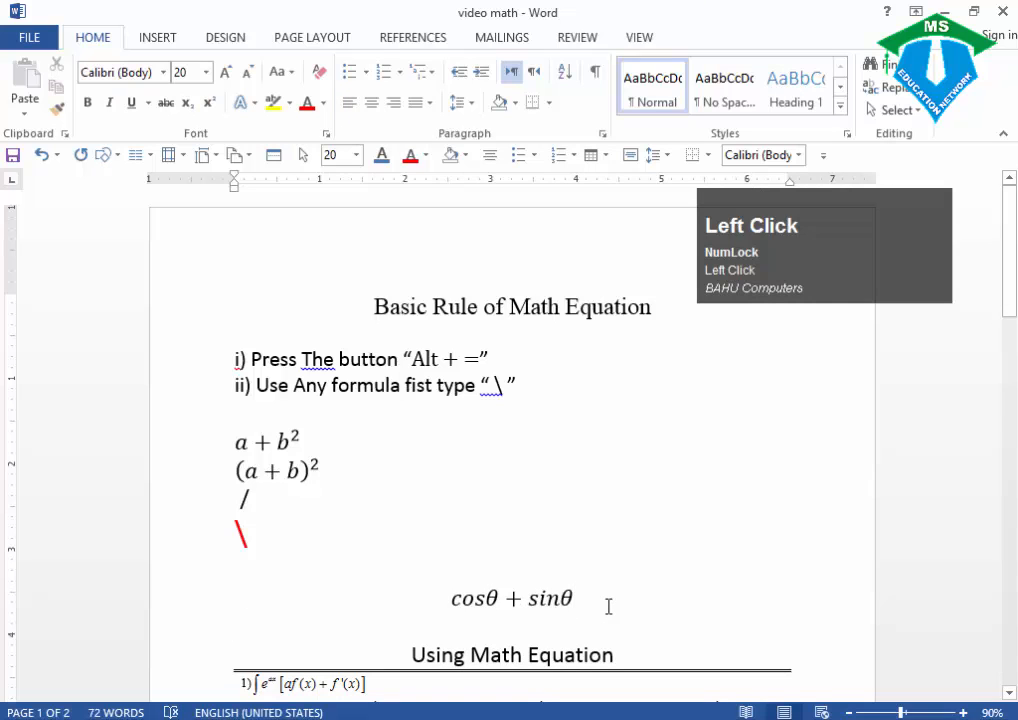
pyautogui.press('space')
pyautogui.click(320, 636)
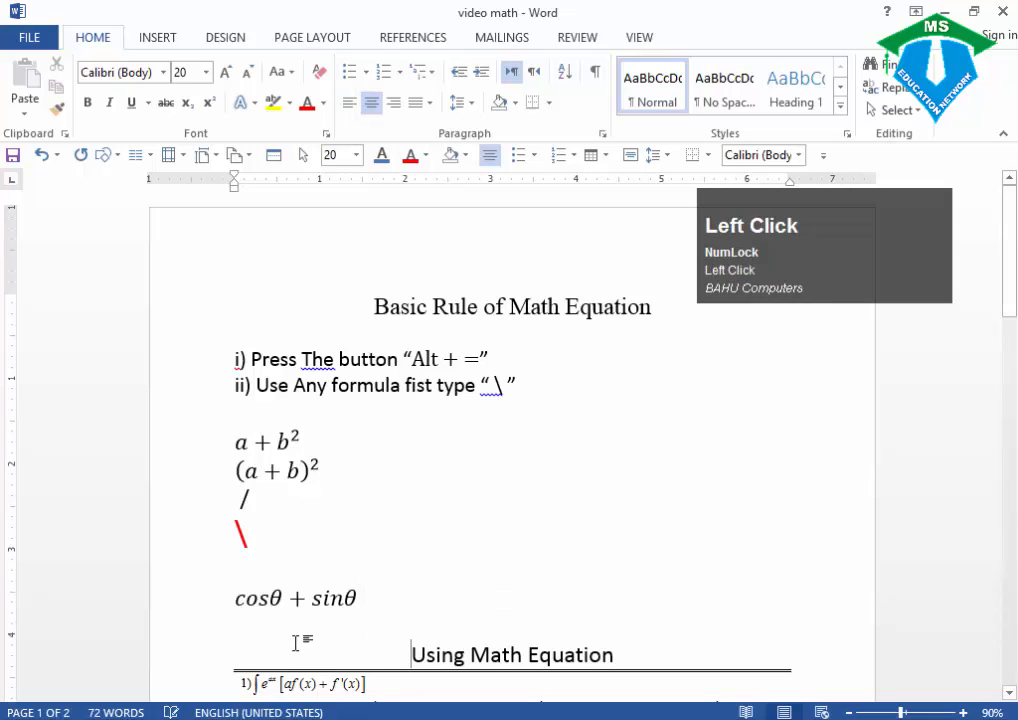
# Add a blank line below the cosθ + sinθ equation, highlight the exponent of (a + b)², and return to the new line.
pyautogui.click(296, 638)
pyautogui.press('Return')
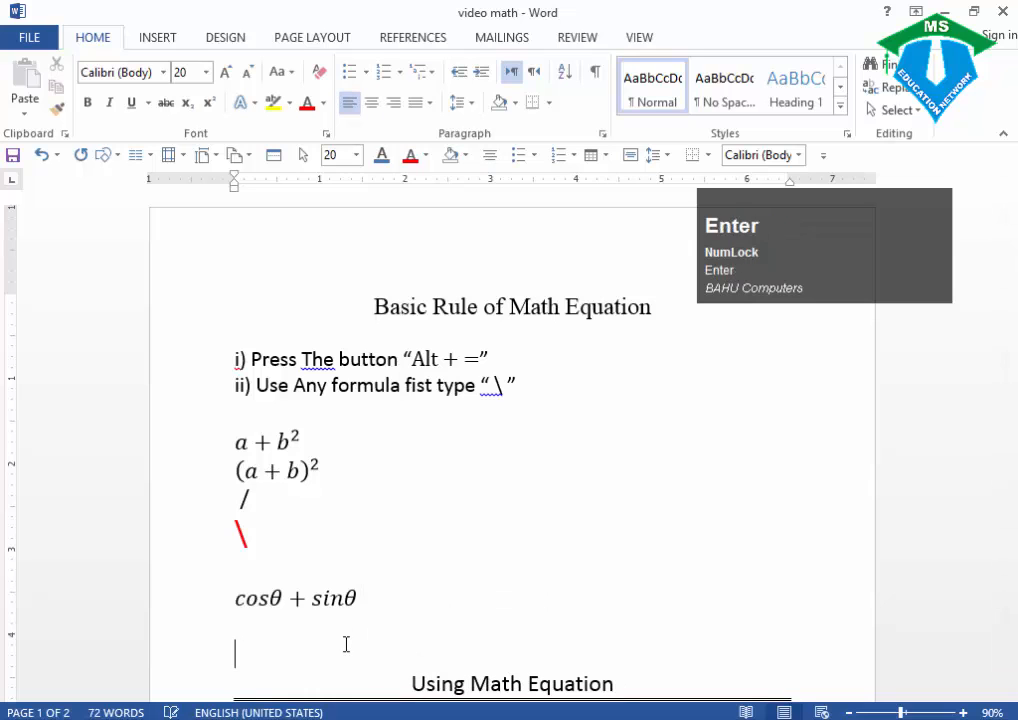
pyautogui.press('Up')
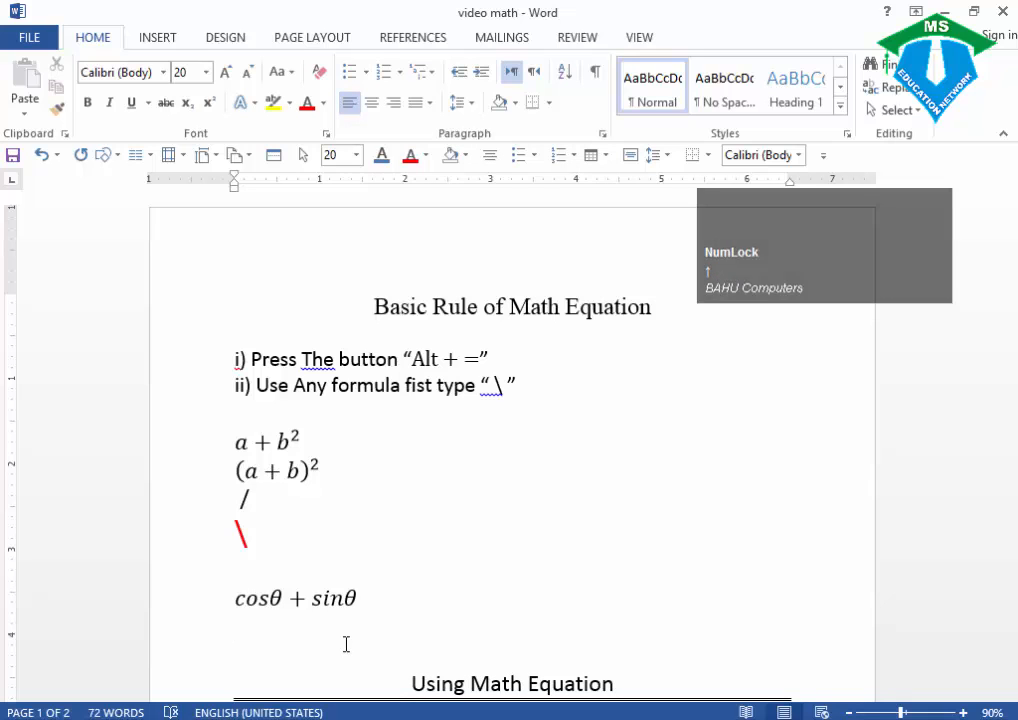
pyautogui.scroll(-2, 346, 644)
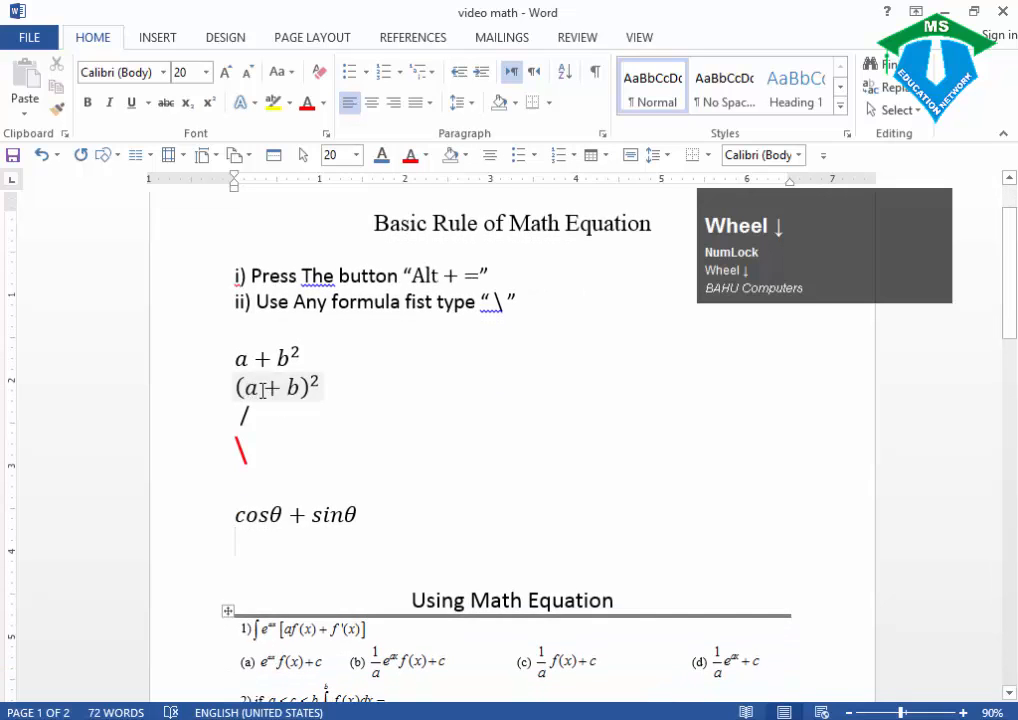
pyautogui.click(317, 380)
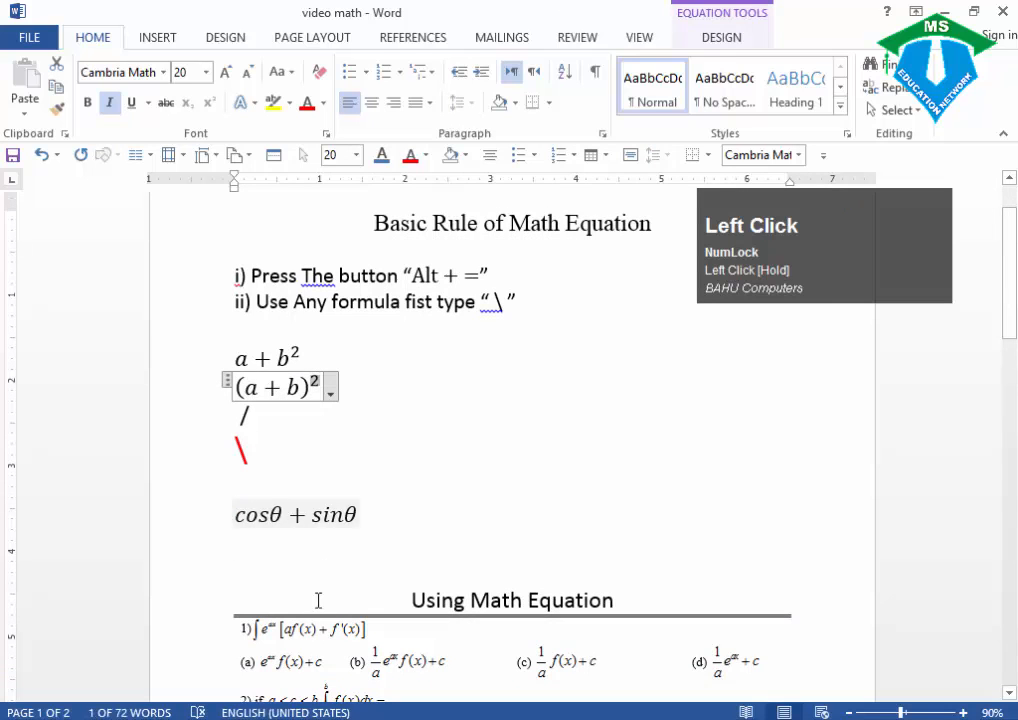
pyautogui.click(250, 563)
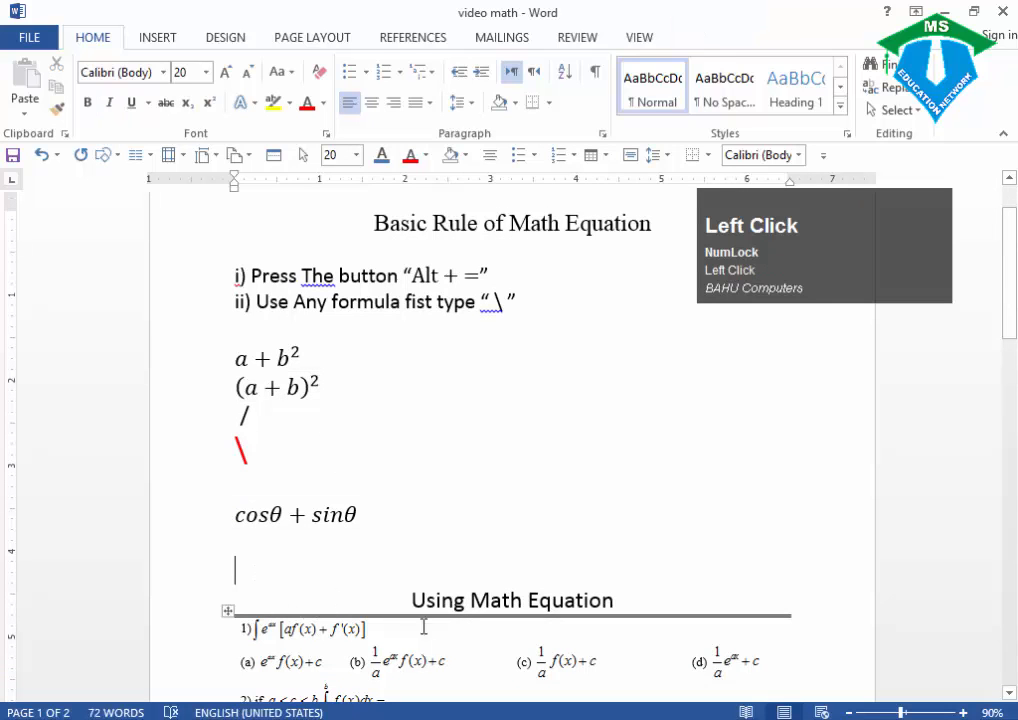
# Insert a new equation (a + b) on the blank line below cosθ + sinθ, adding the missing a before the plus sign.
pyautogui.hotkey('alt', '=')
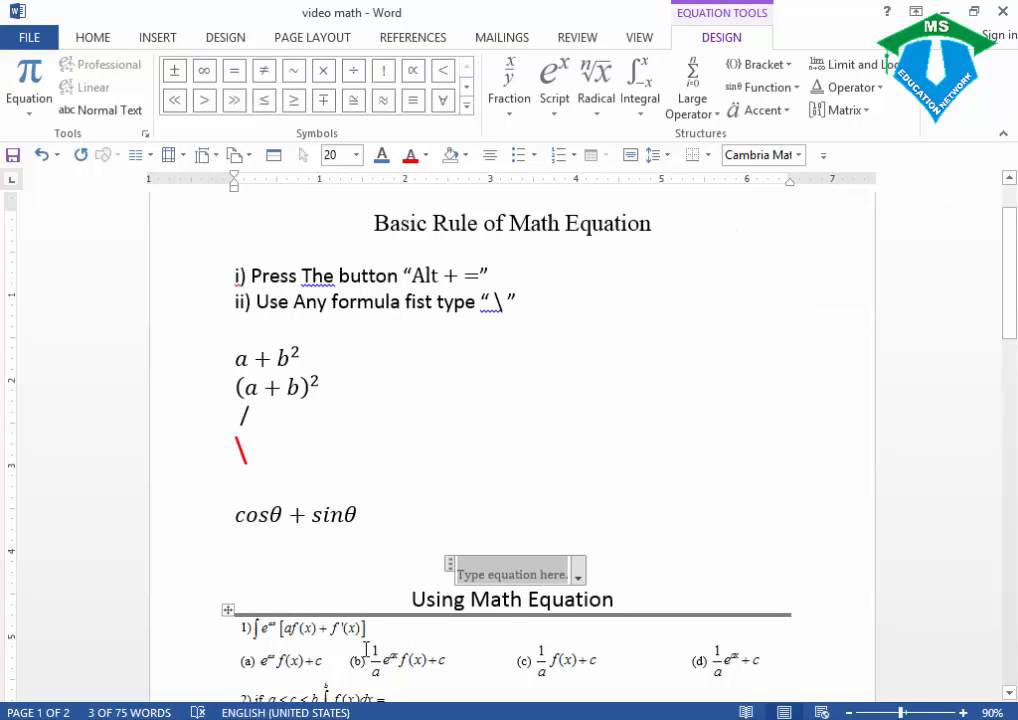
pyautogui.write('(')
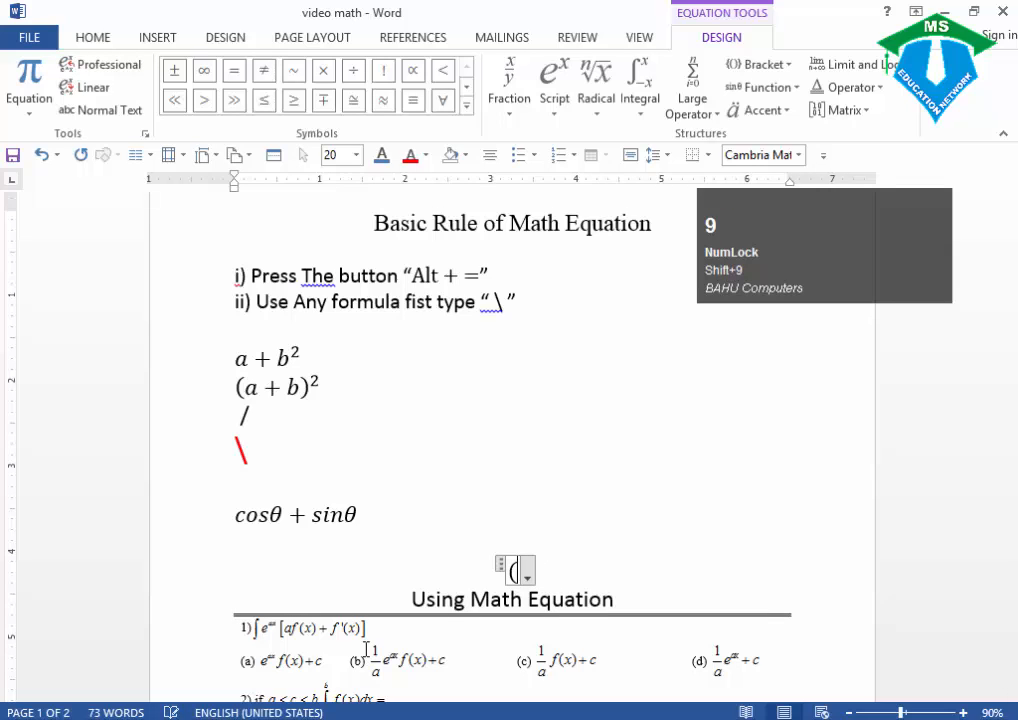
pyautogui.write('+b)')
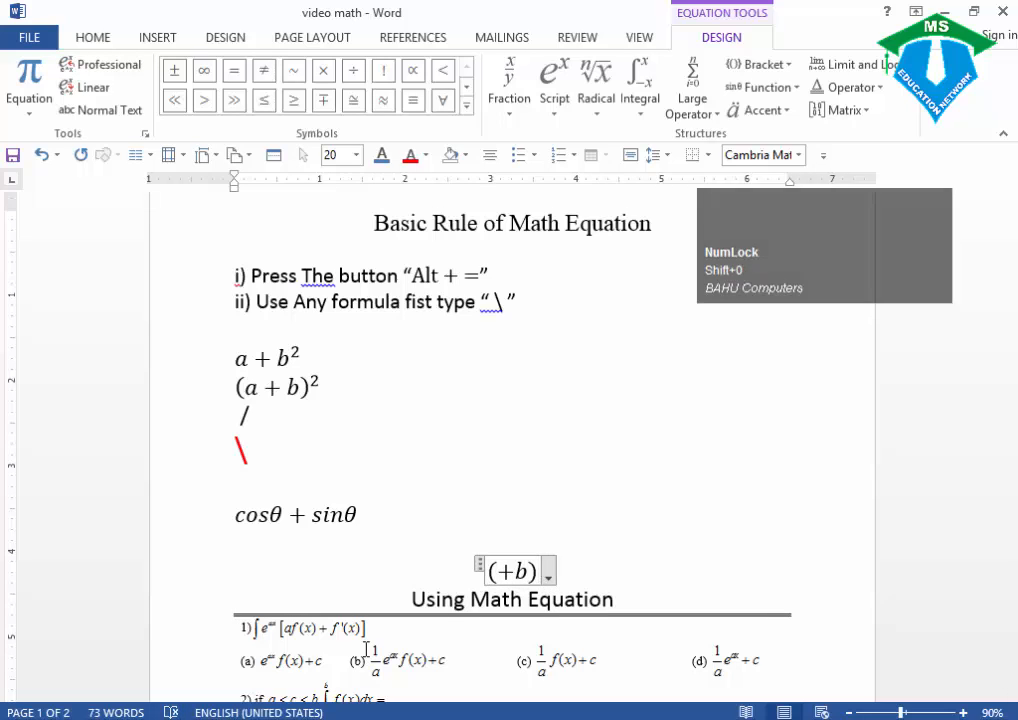
pyautogui.press('Left')
pyautogui.press('Left')
pyautogui.write('a')
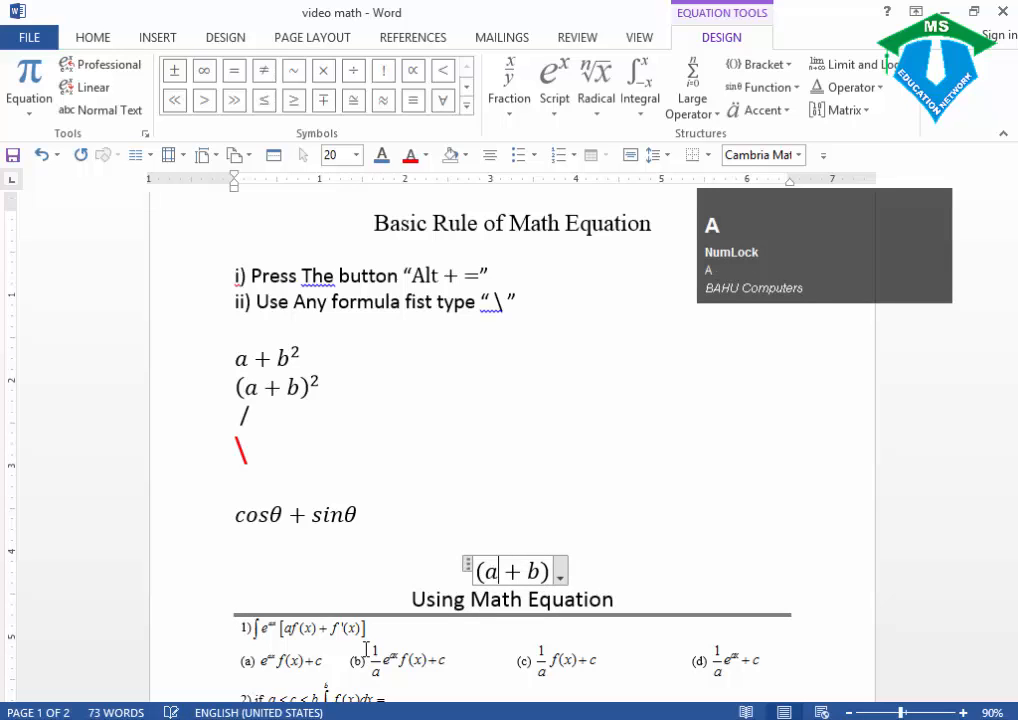
pyautogui.press('End')
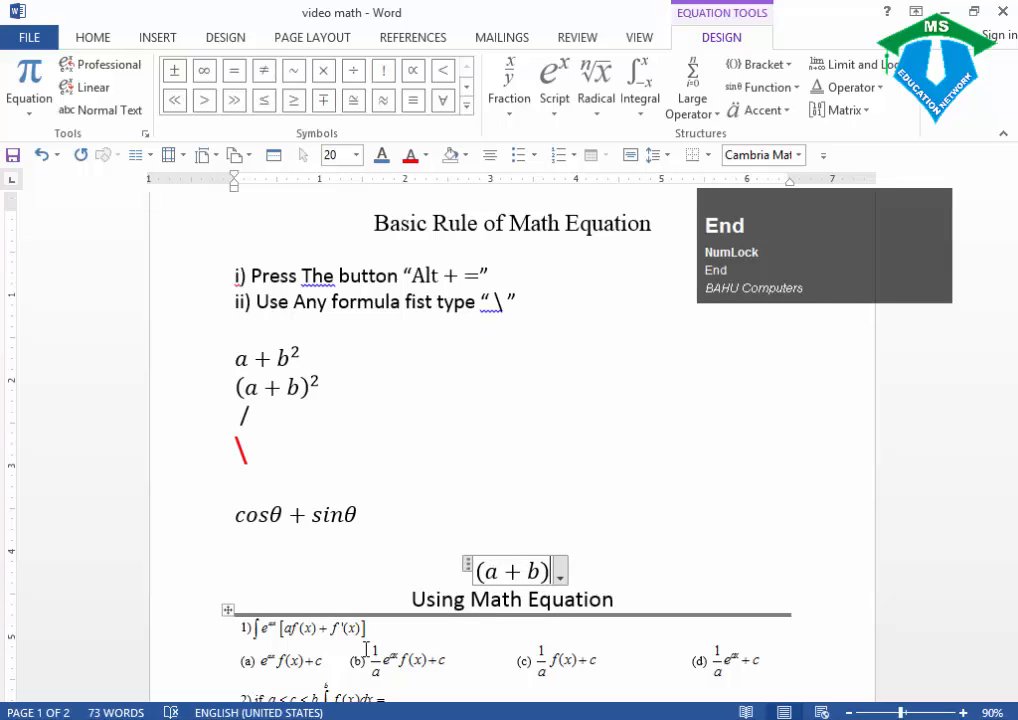
# Raise the new (a + b) equation to the power 56 using the code ^56, and start a new line after it.
pyautogui.press('shift')
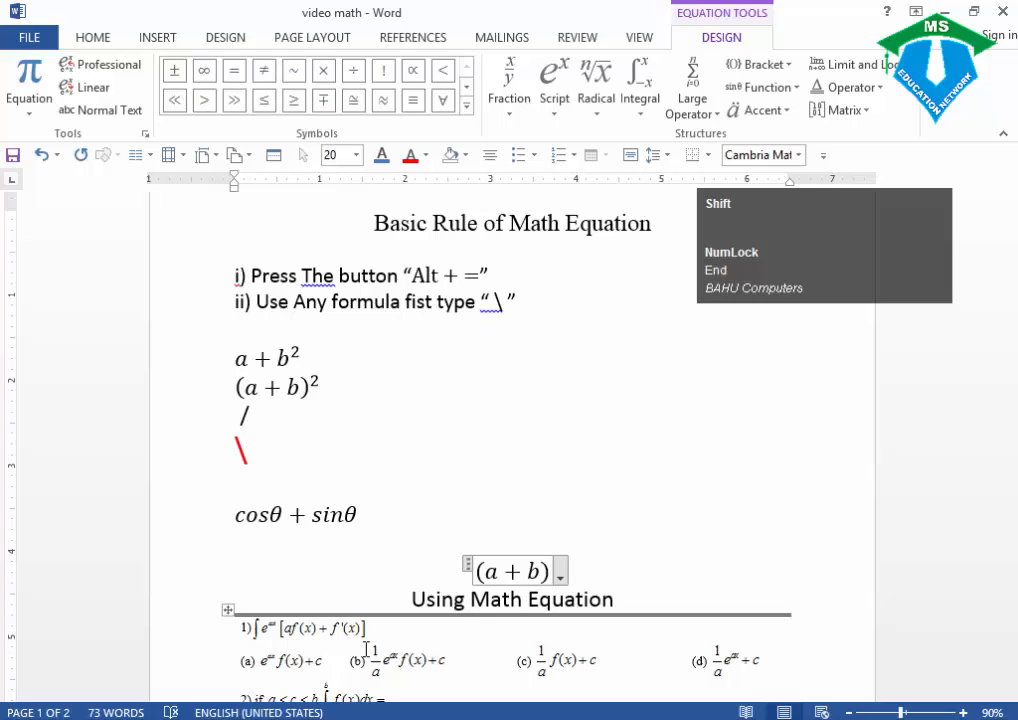
pyautogui.write('^')
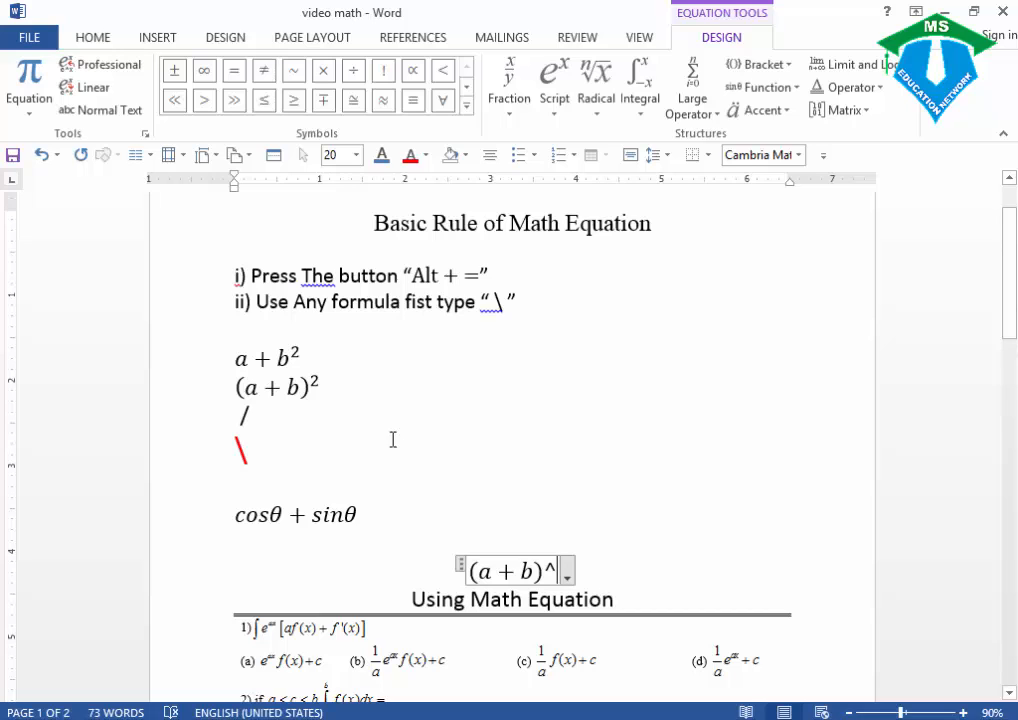
pyautogui.write('56')
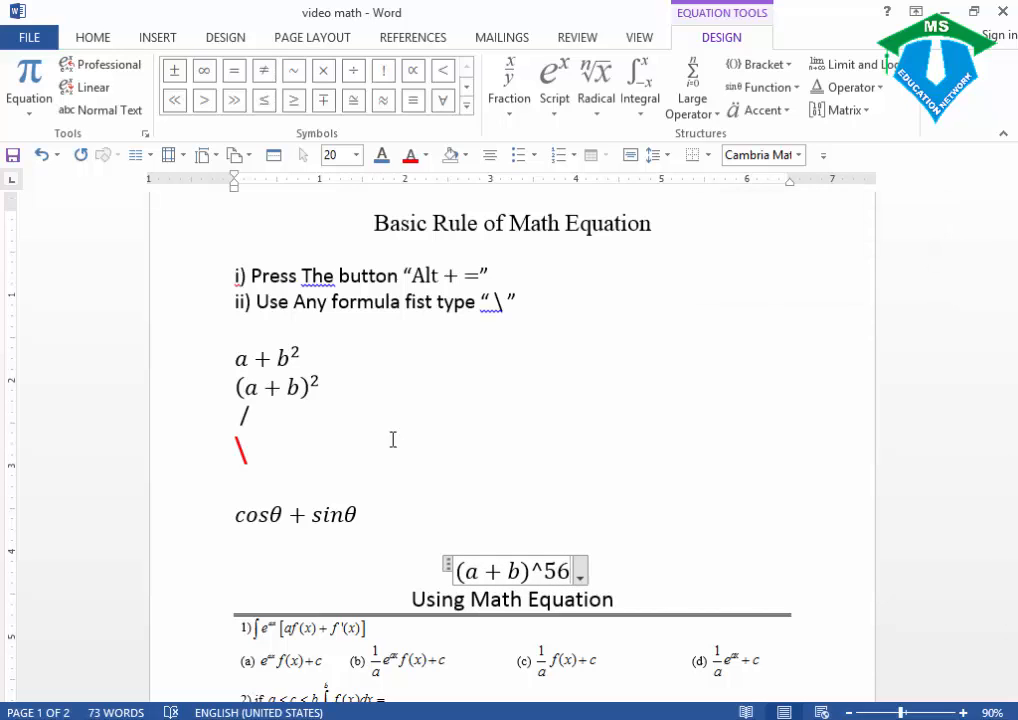
pyautogui.press('space')
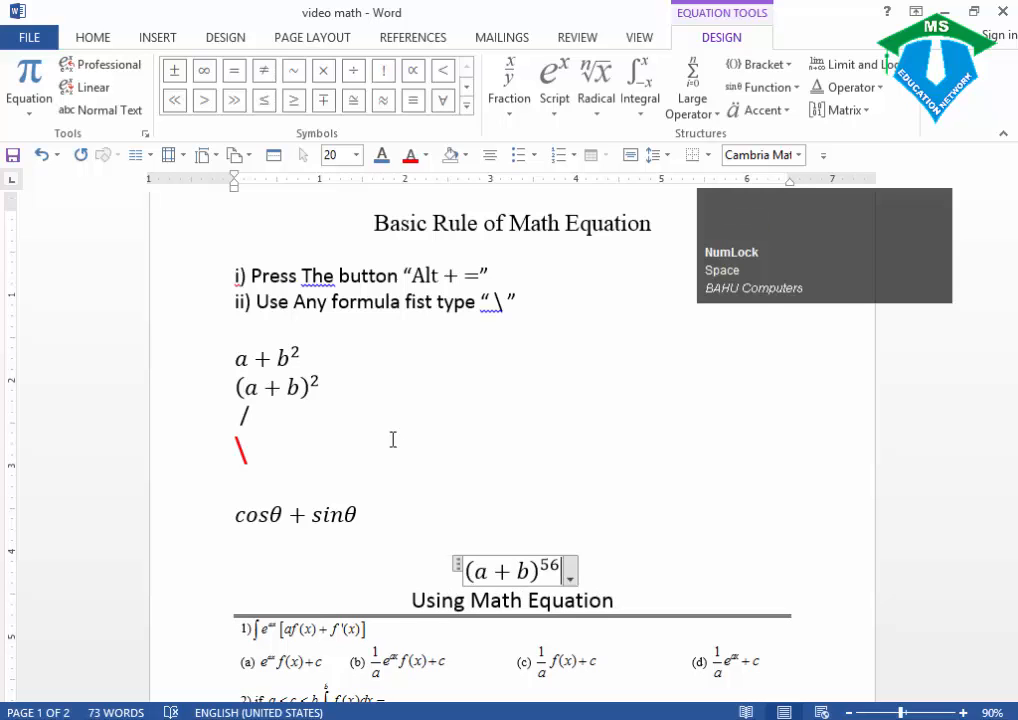
pyautogui.press('space')
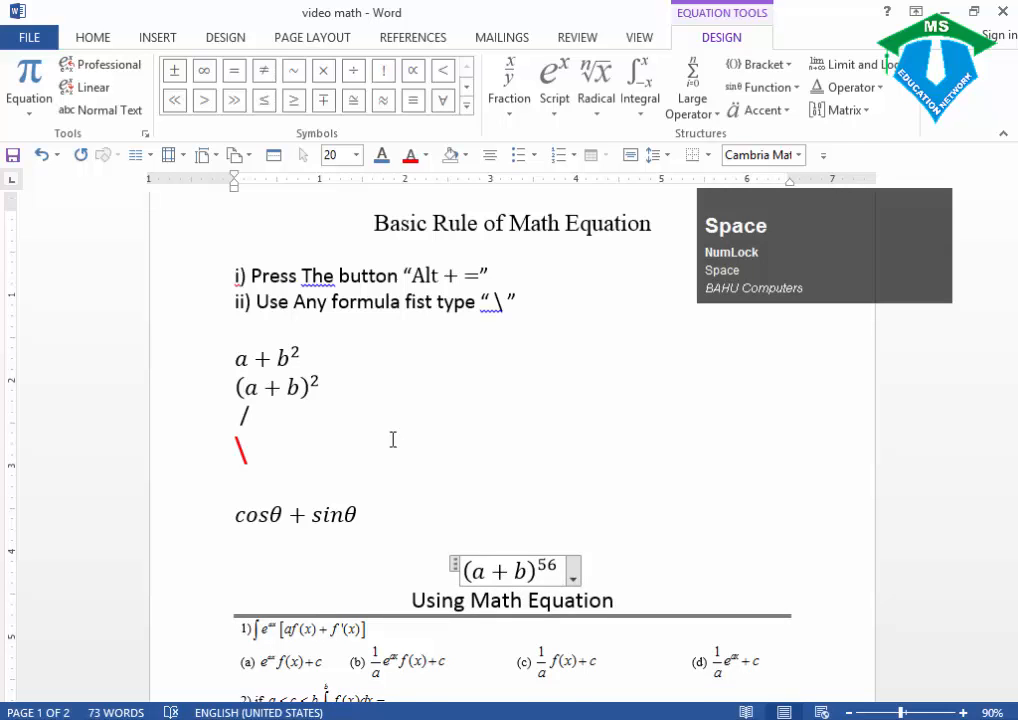
pyautogui.press('Return')
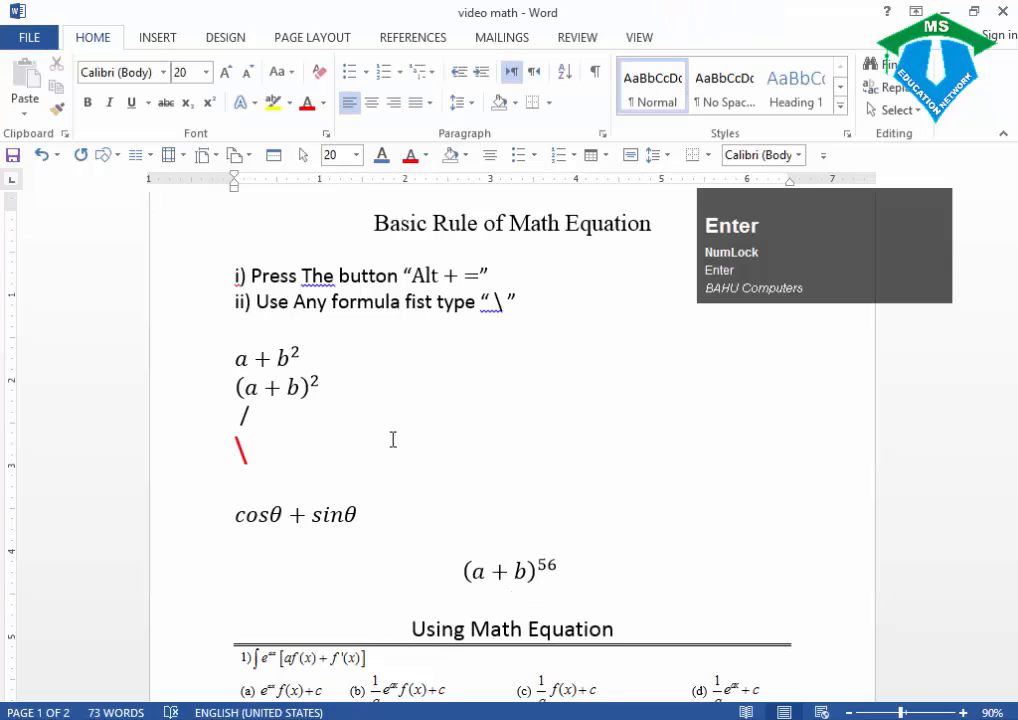
# Make the (a + b)^56 equation inline by adding a trailing space after it, and add two new lines below.
pyautogui.click(589, 566)
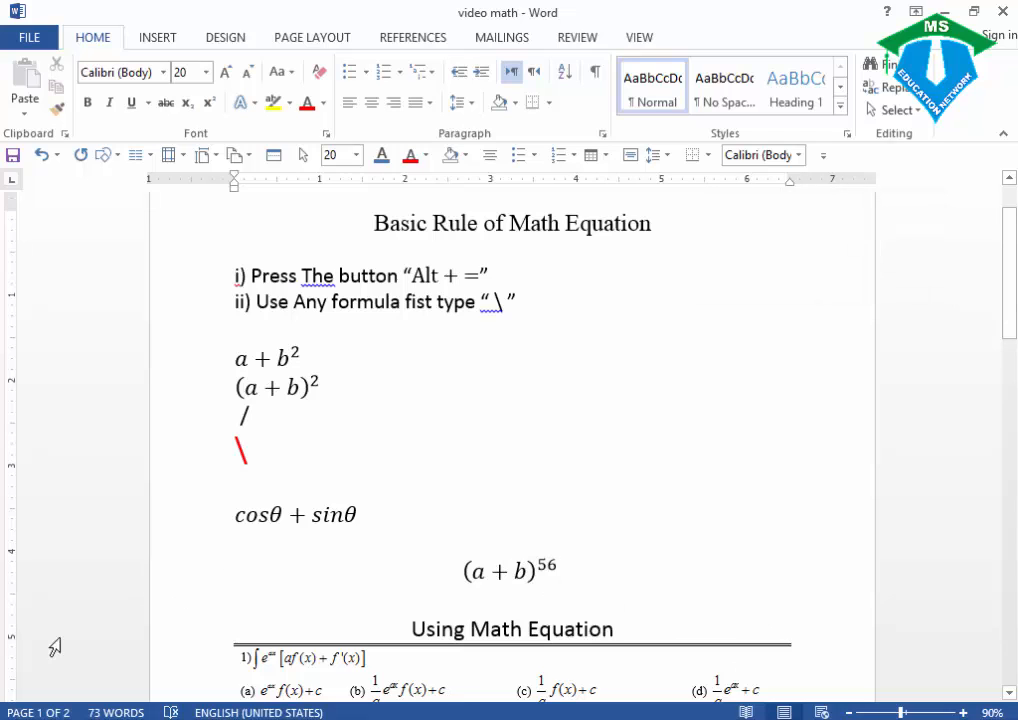
pyautogui.click(562, 570)
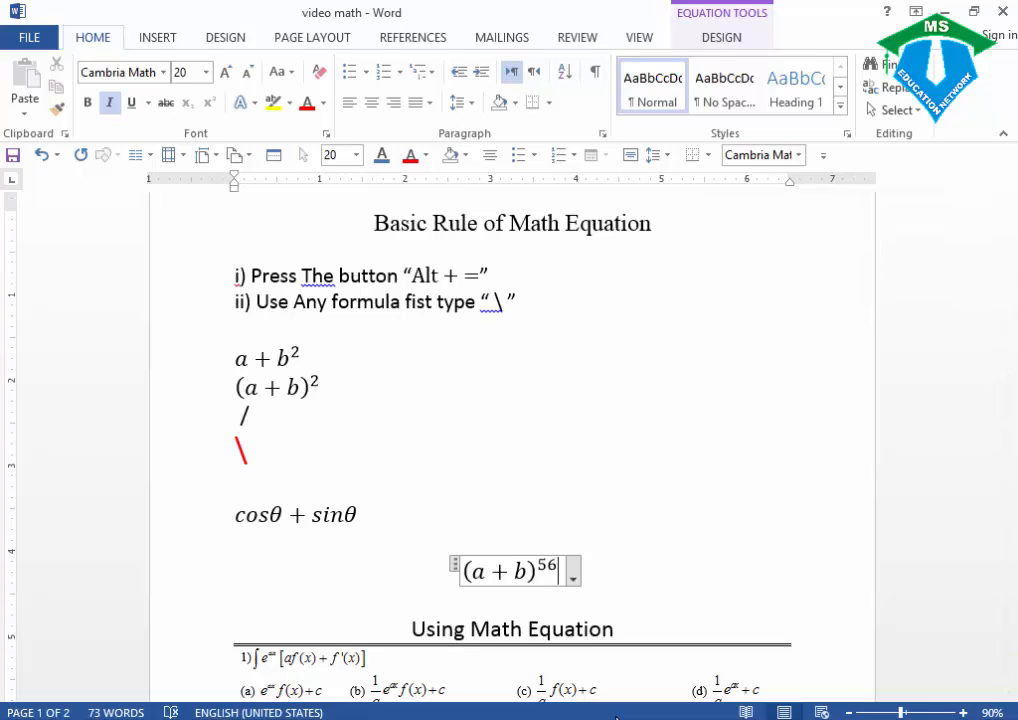
pyautogui.press('Right')
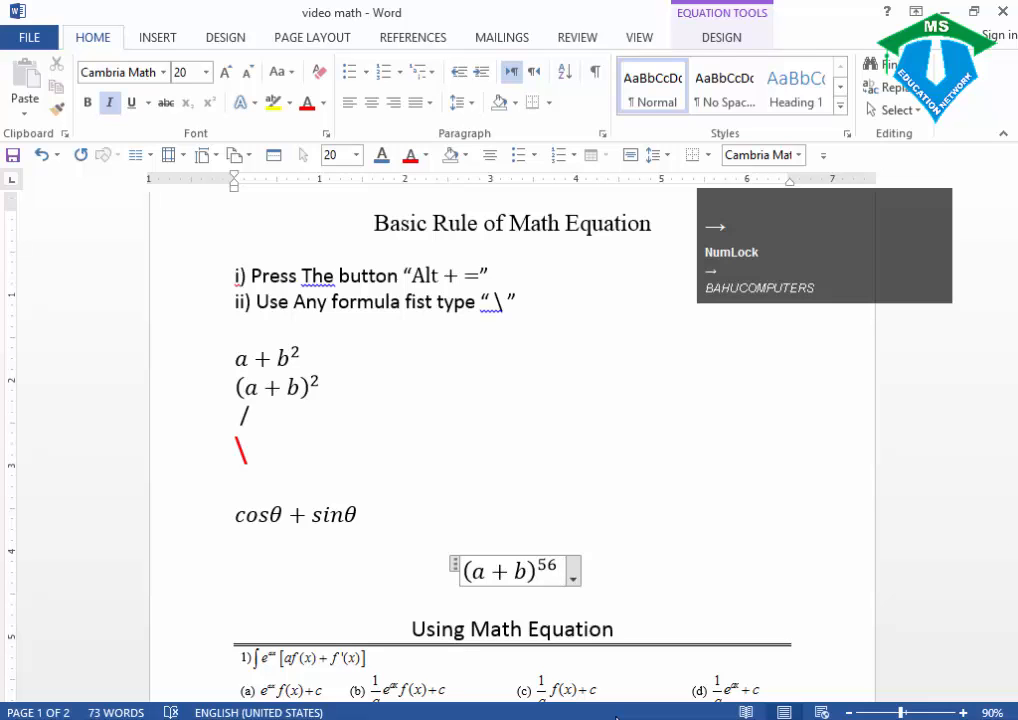
pyautogui.press('Right')
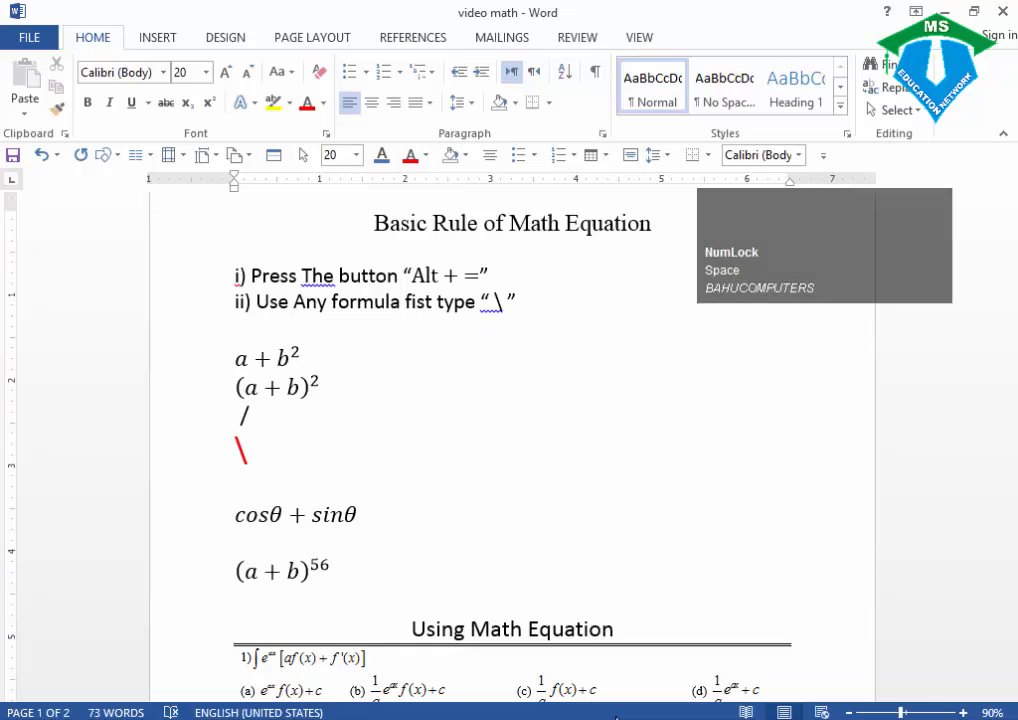
pyautogui.press('End')
pyautogui.press('Return')
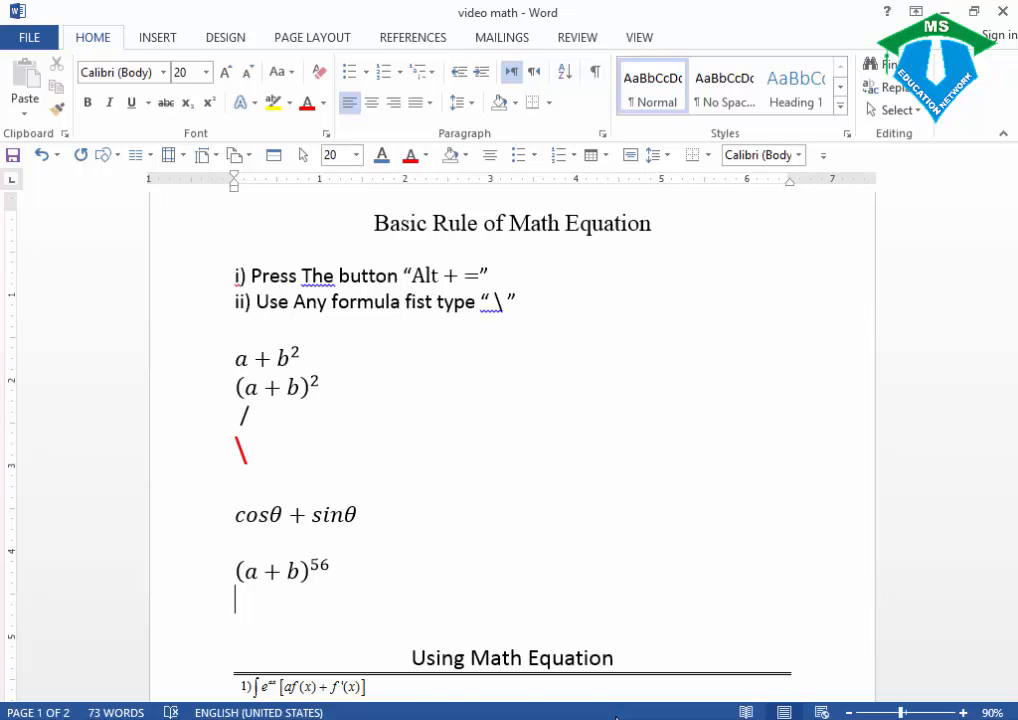
pyautogui.press('Return')
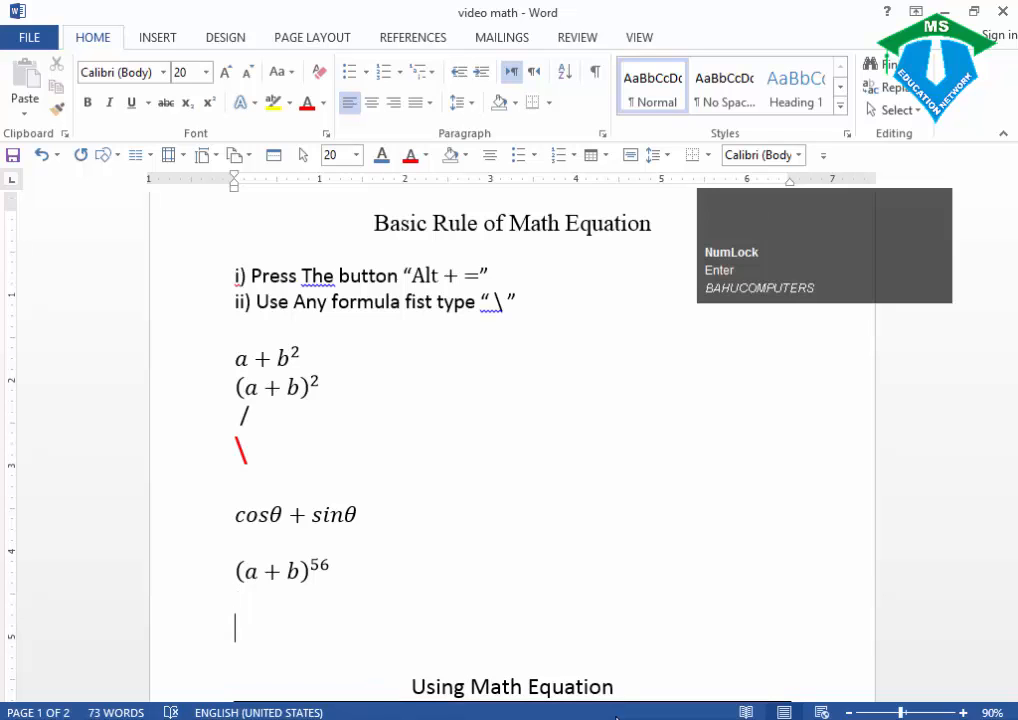
# Insert another equation (a + b) on the new line below (a + b)^56.
pyautogui.hotkey('alt', '=')
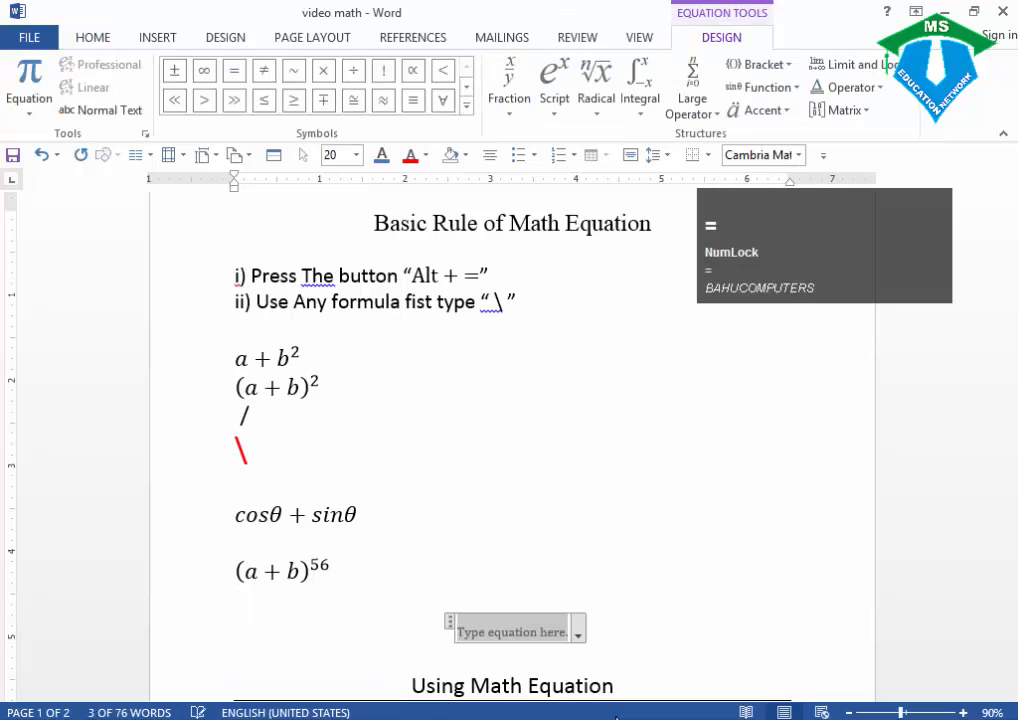
pyautogui.write('(')
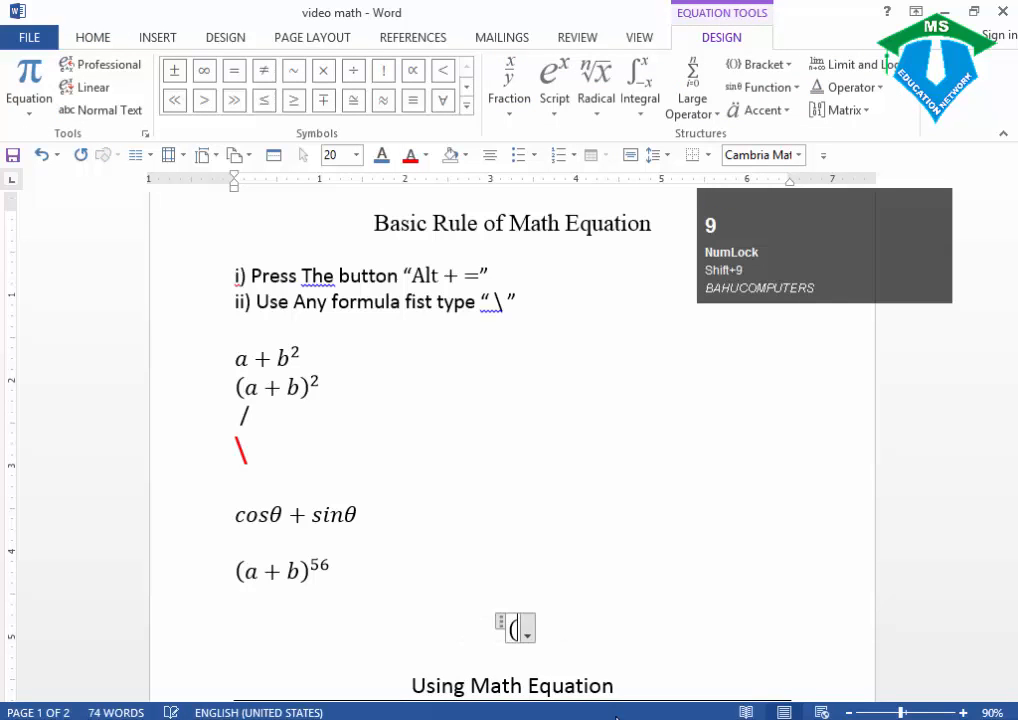
pyautogui.write('a + b)')
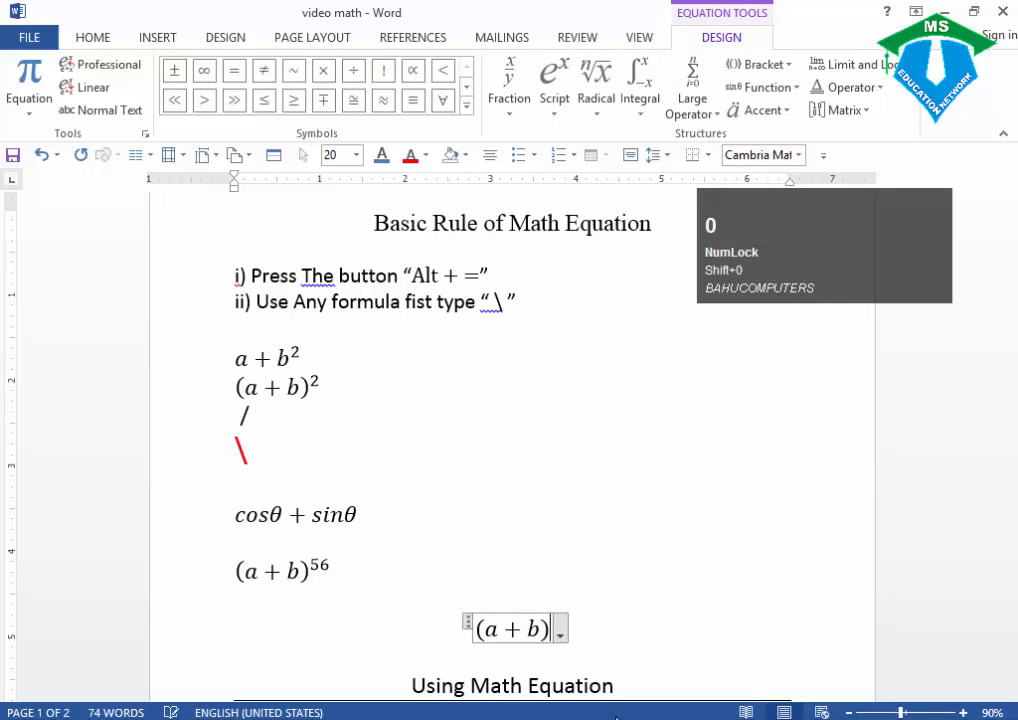
# Add a line above the new (a + b) equation and enter A+b there as ordinary text.
pyautogui.press('Up')
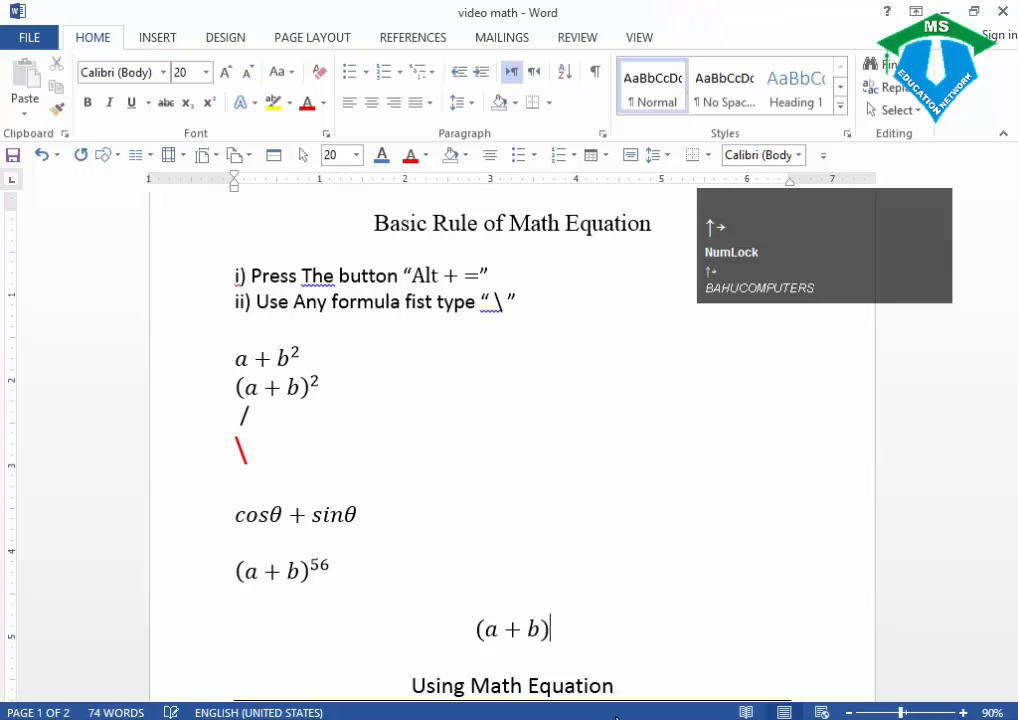
pyautogui.press('Up')
pyautogui.press('Return')
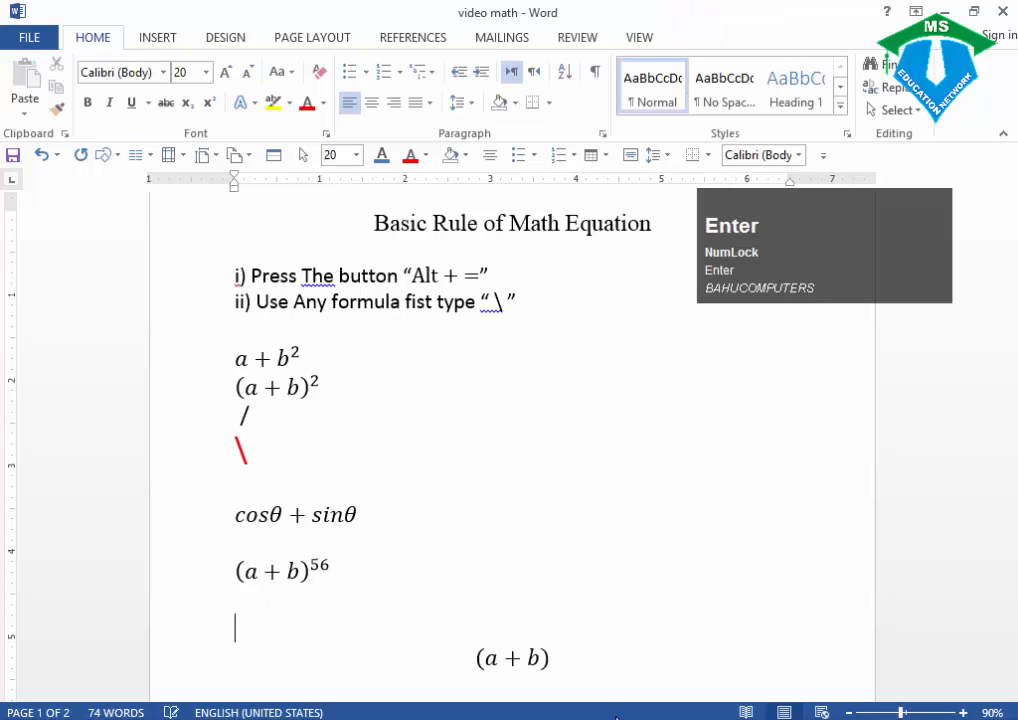
pyautogui.write('a')
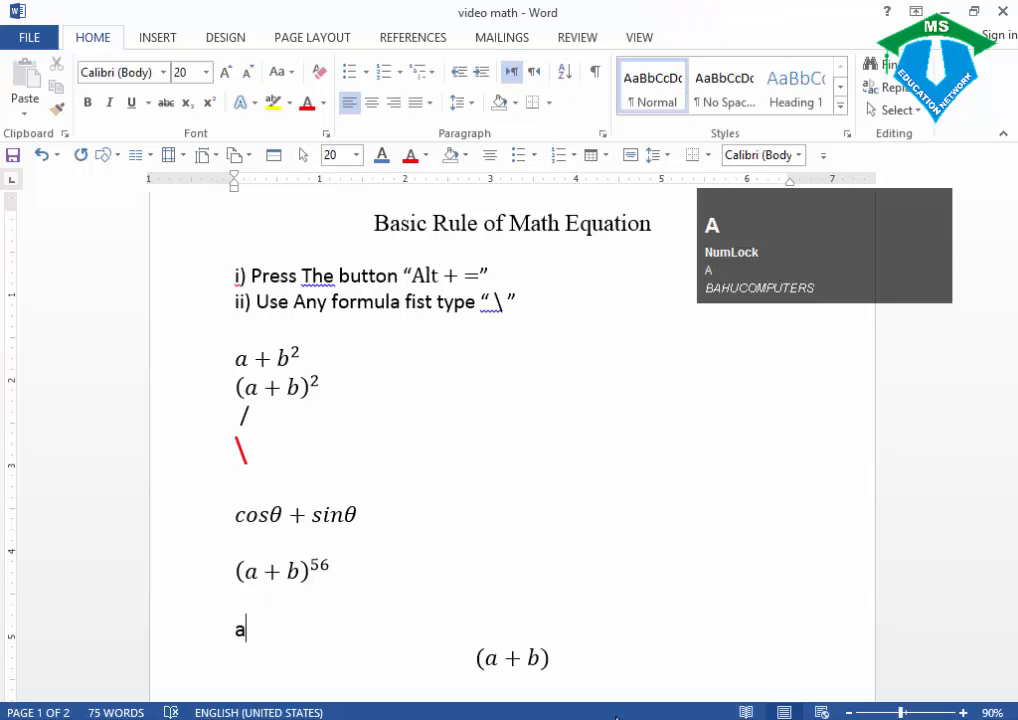
pyautogui.write('+b')
# Raise the centred (a + b) equation to the power a using the code ^a.
pyautogui.click(548, 654)
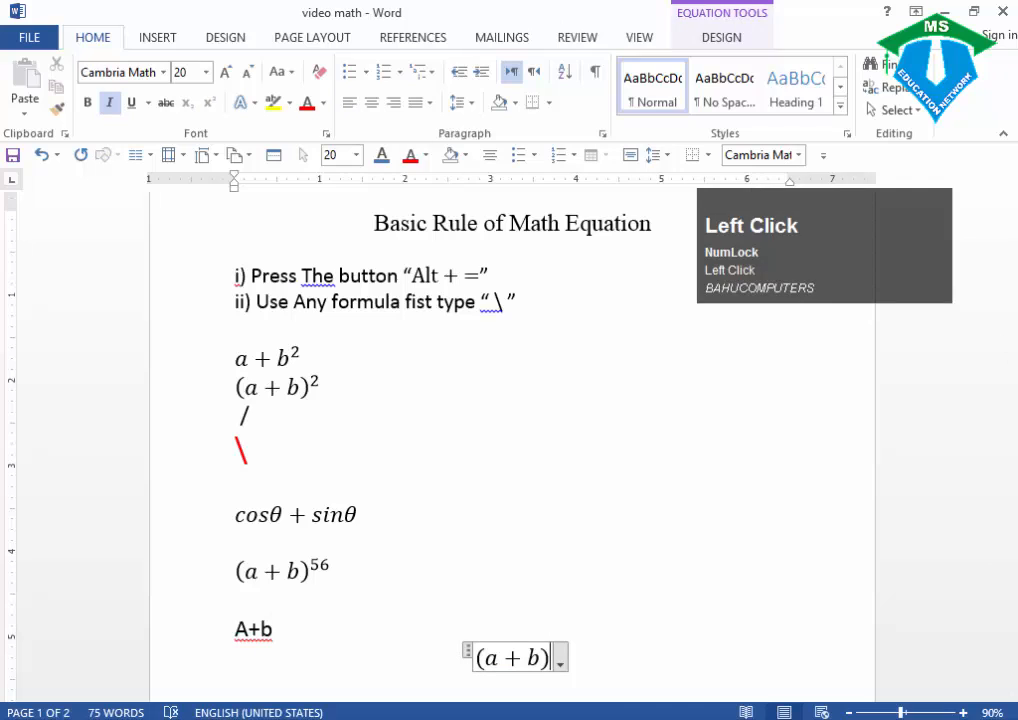
pyautogui.write('^')
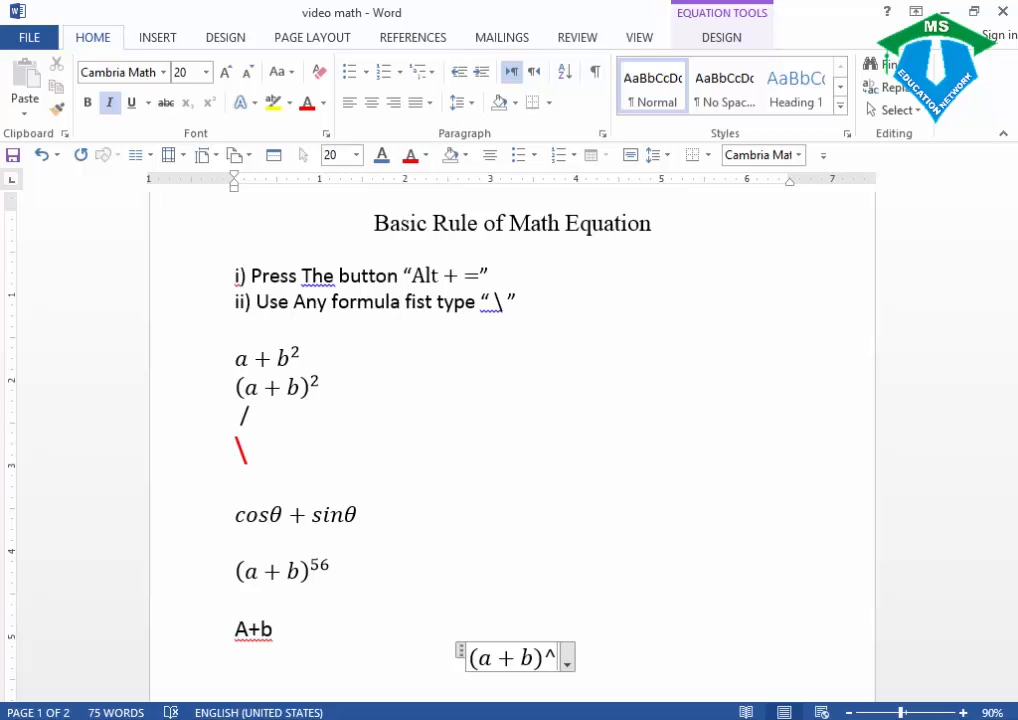
pyautogui.write('a ')
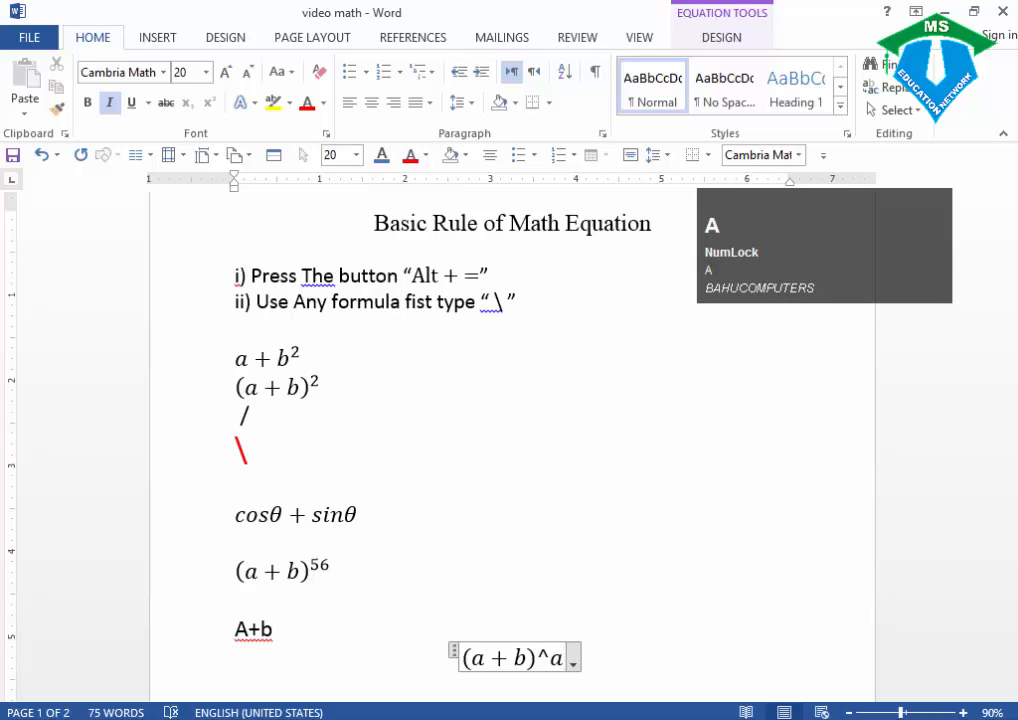
# Try adding a plus sign after the exponent a in the centred equation, highlight the exponent, and erase the plus sign.
pyautogui.write('+')
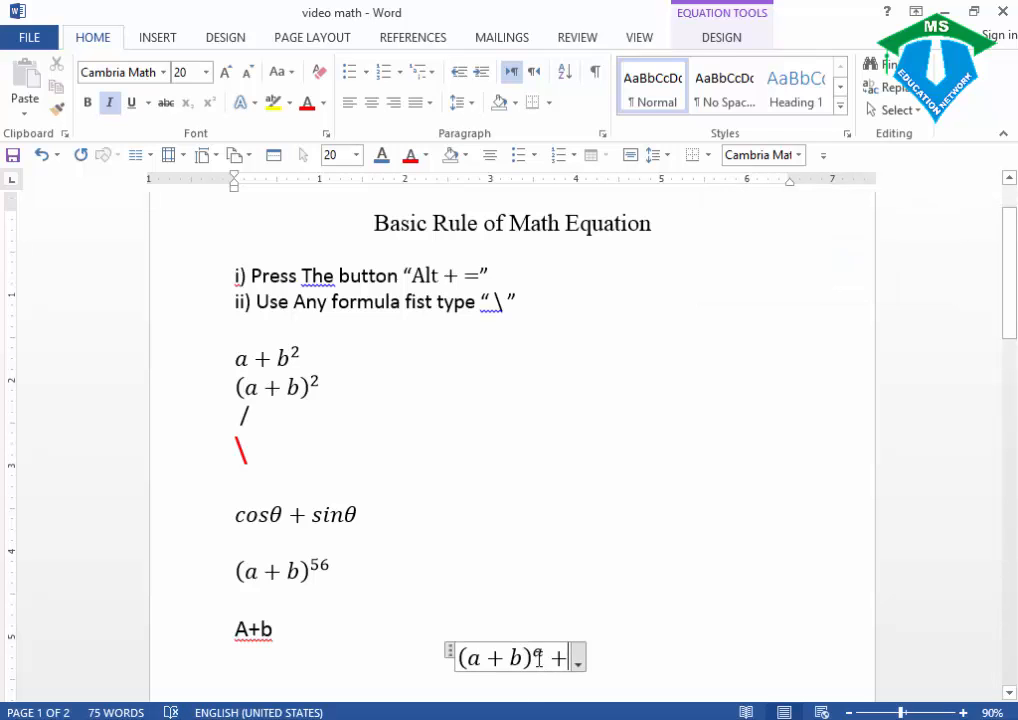
pyautogui.moveTo(538, 656); pyautogui.dragTo(541, 684)
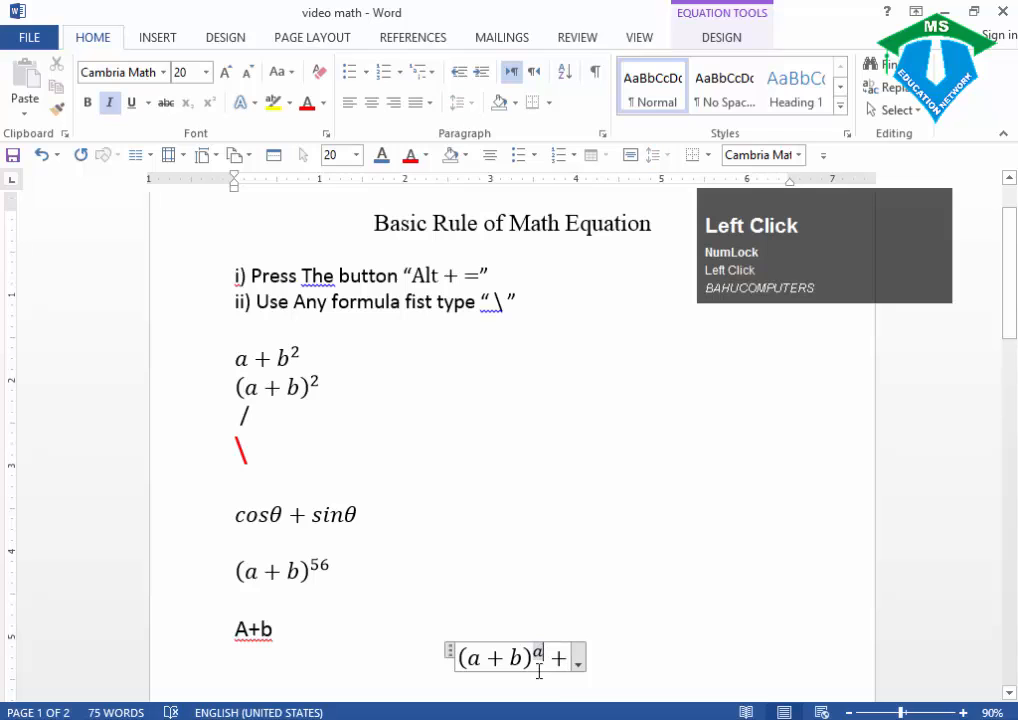
pyautogui.click(571, 664)
pyautogui.press('BackSpace')
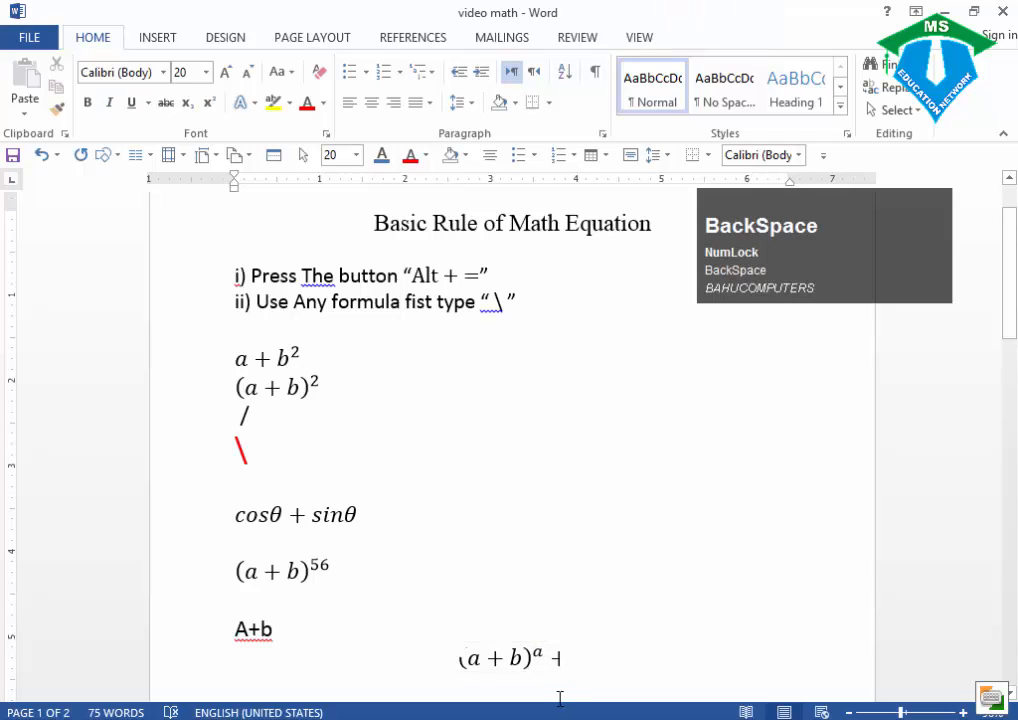
pyautogui.press('Right')
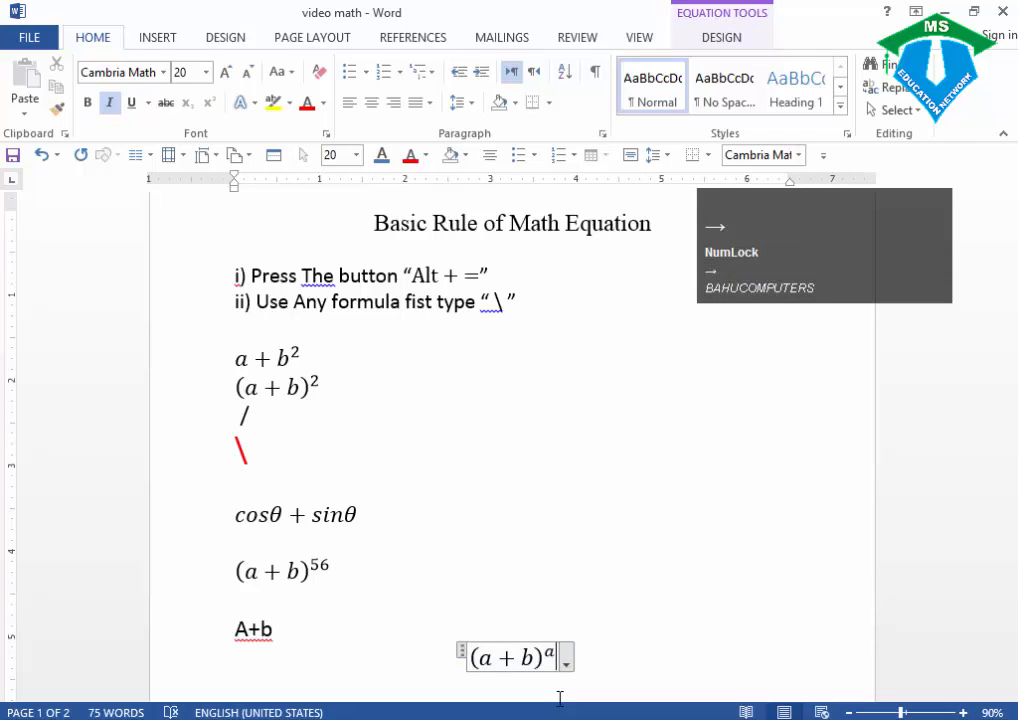
# Replace the centred (a + b)^a equation below A+b with a new one, (a + b) raised to the power a + b, using the code ^(a + b).
pyautogui.press('BackSpace')
pyautogui.press('BackSpace')
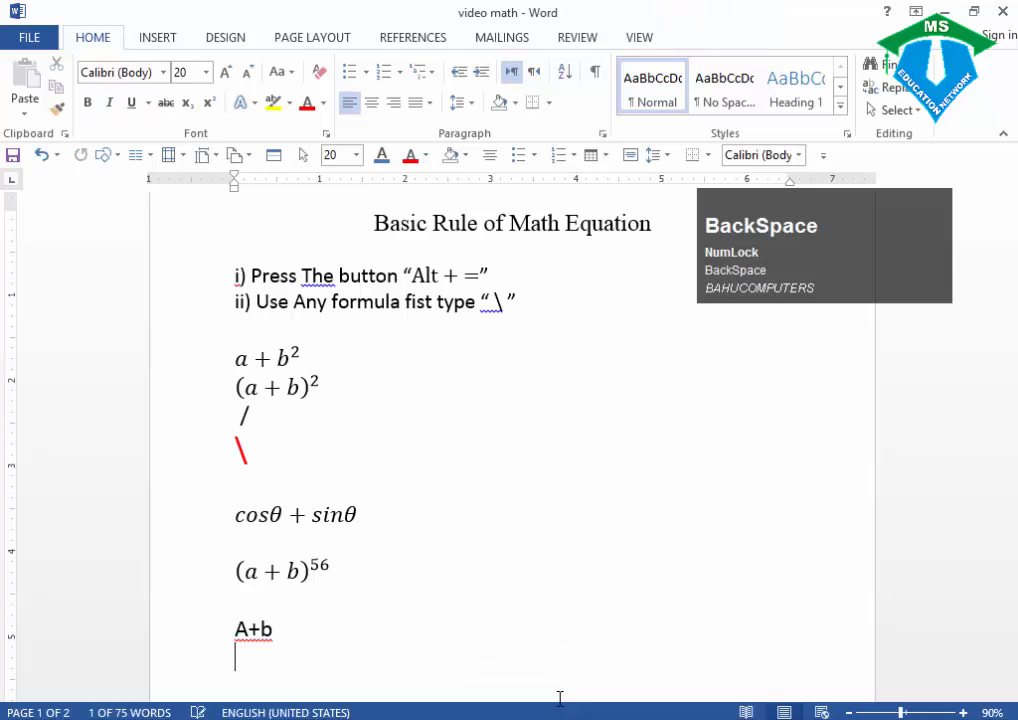
pyautogui.hotkey('alt', '=')
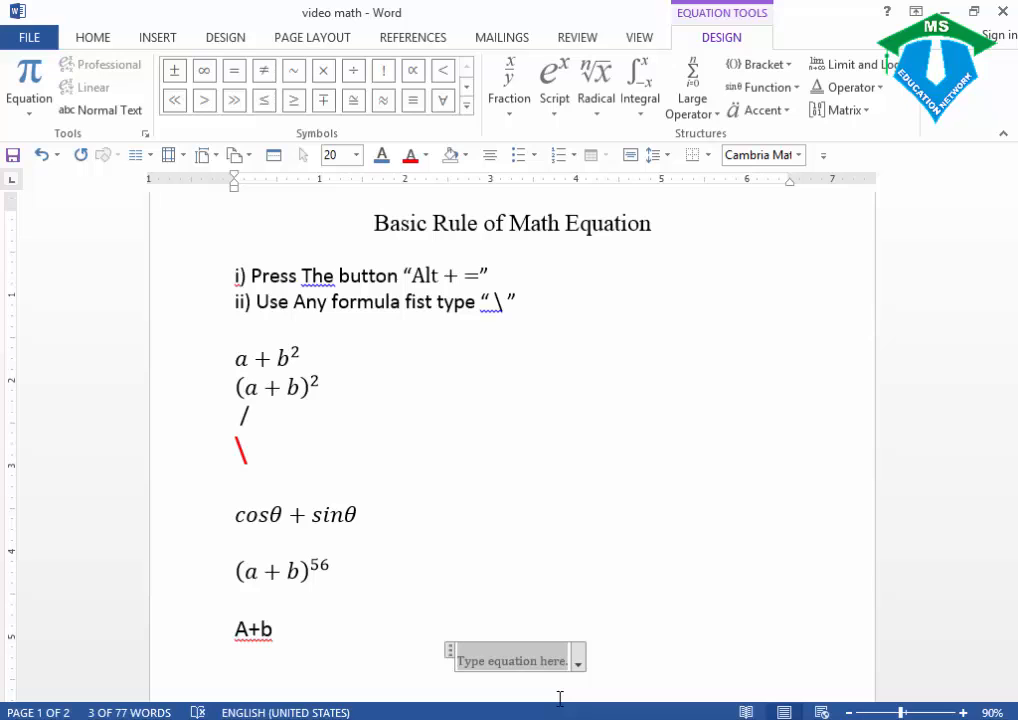
pyautogui.write('(a ')
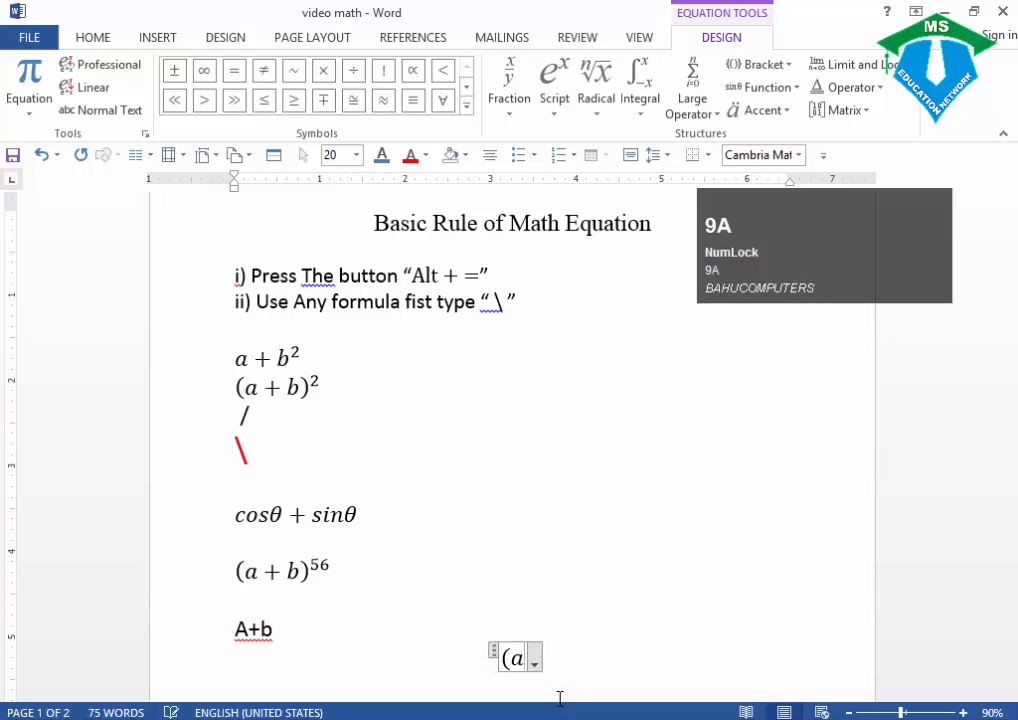
pyautogui.write('+ b)')
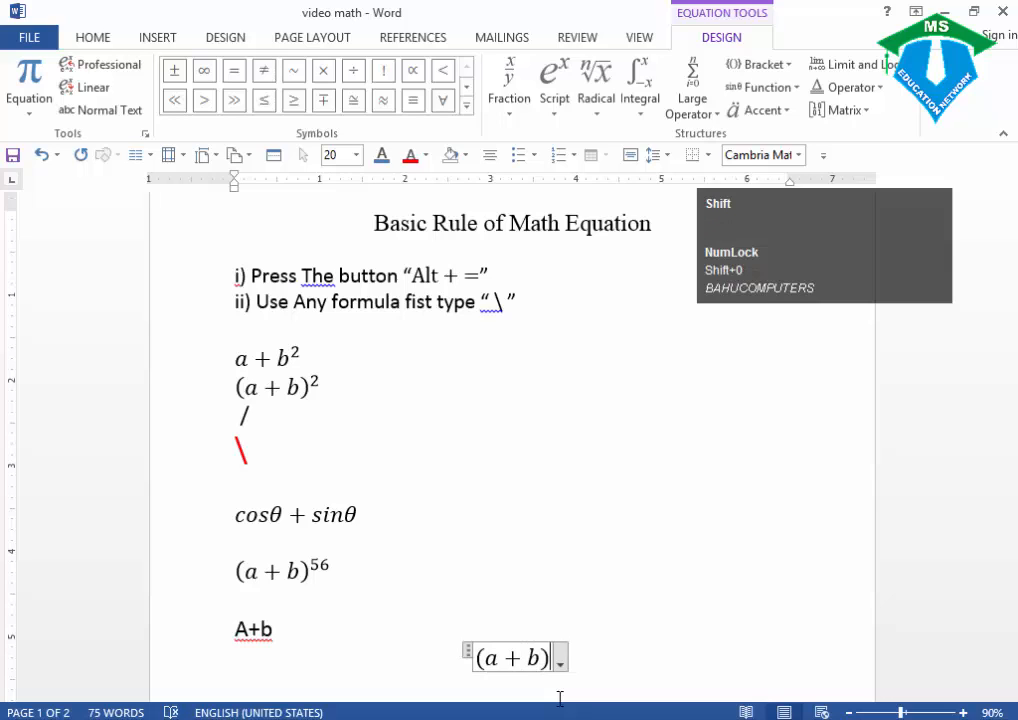
pyautogui.write('^(')
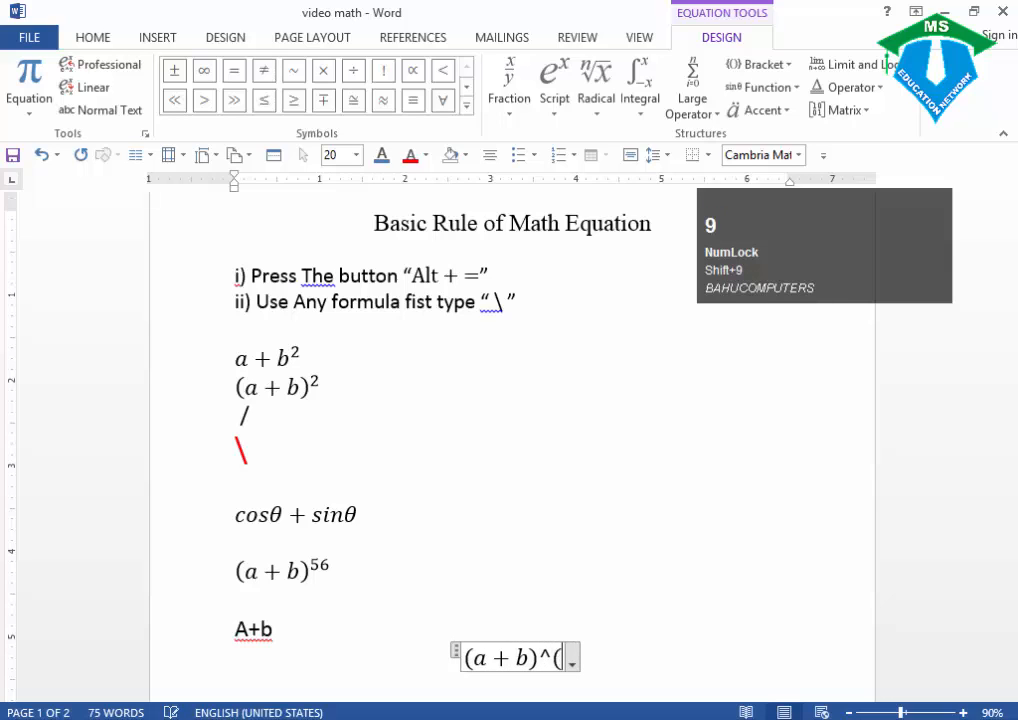
pyautogui.write('a + b')
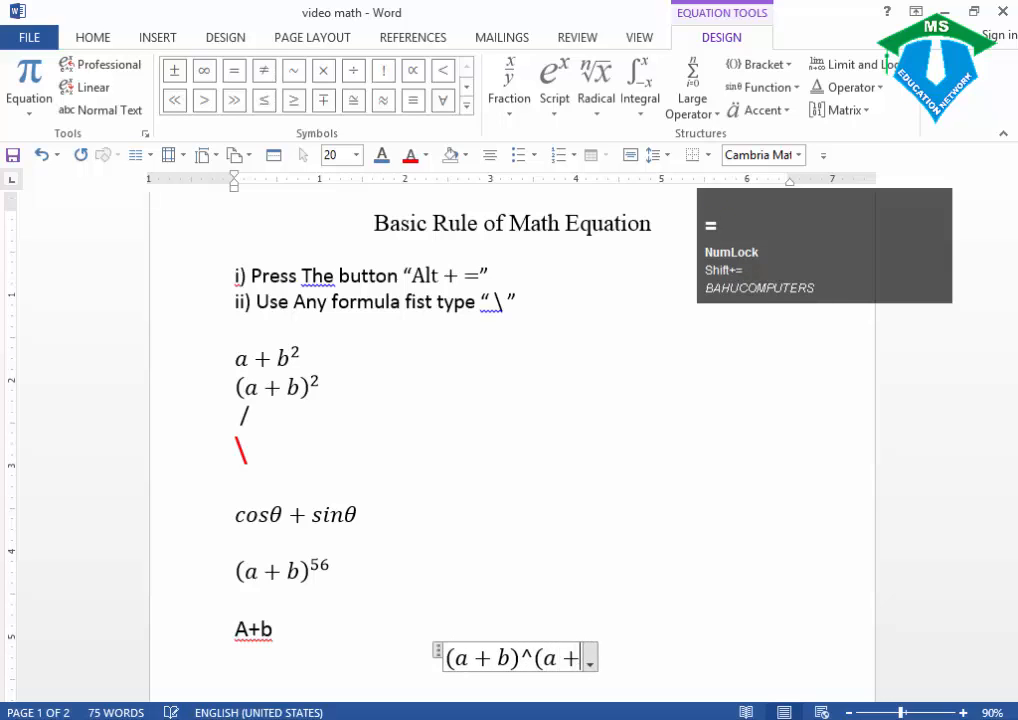
pyautogui.write(')')
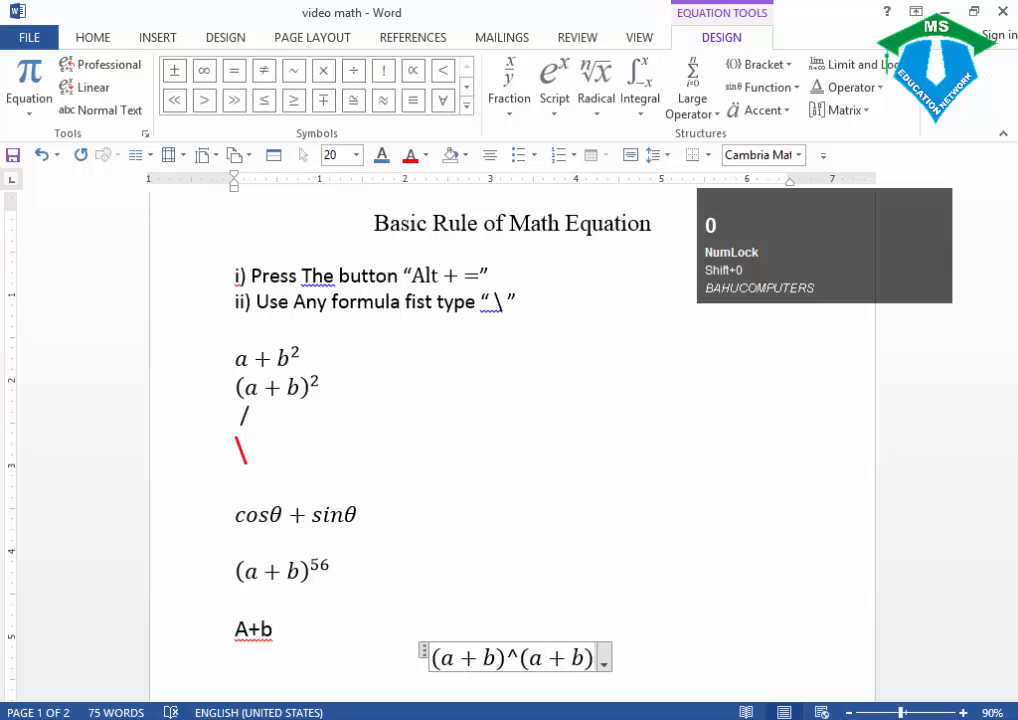
pyautogui.press('space')
pyautogui.click(567, 654)
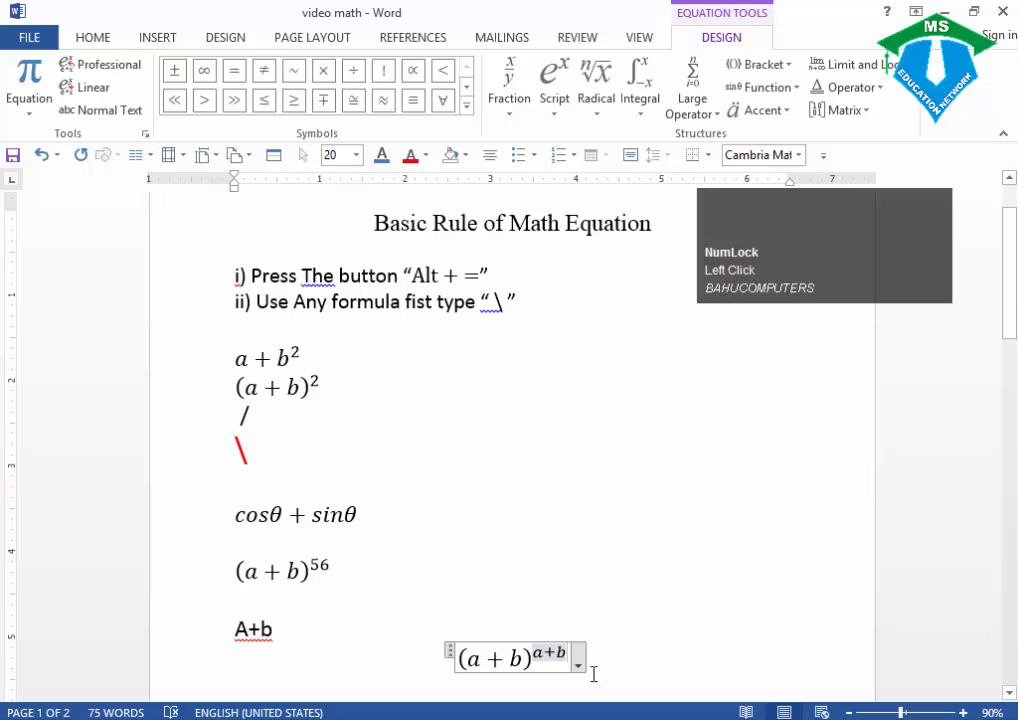
# Set the (a + b)^(a+b) equation at the left margin and start a new line below it.
pyautogui.press('Right')
pyautogui.press('Return')
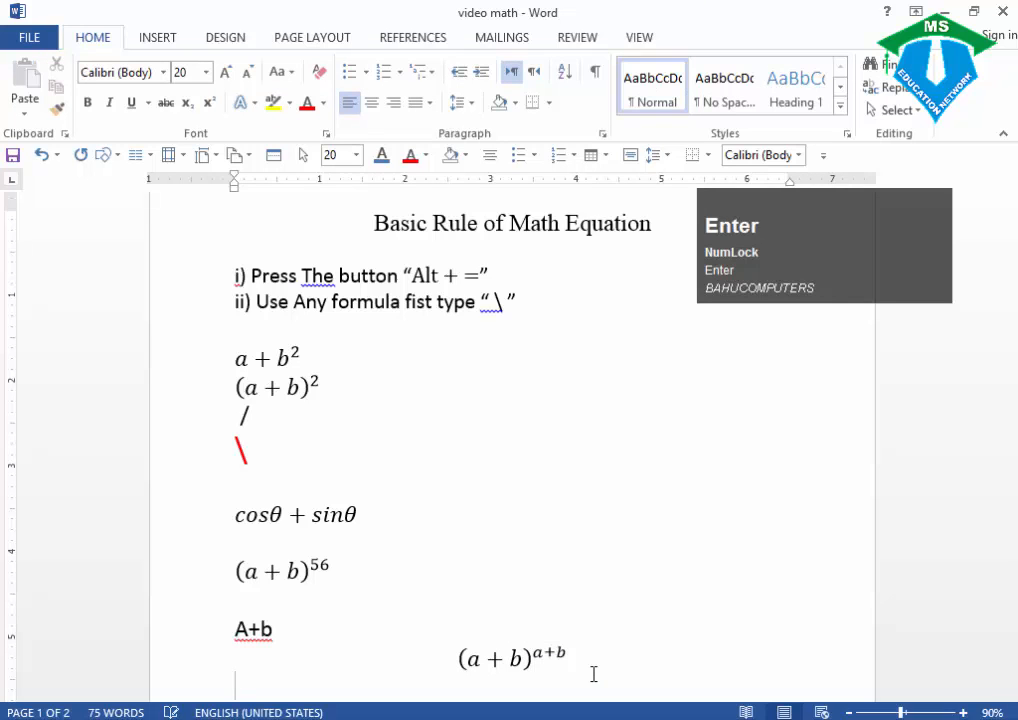
pyautogui.press('Left')
pyautogui.press('Return')
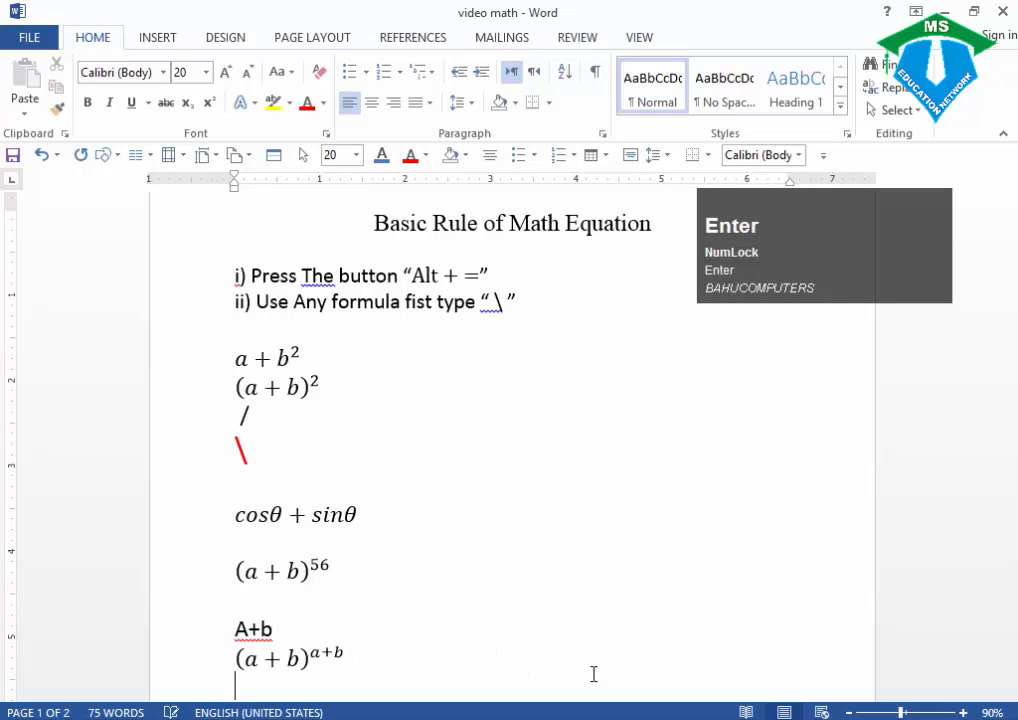
# Switch to the second year marozi CH(3) document and examine its formulas, particularly the differential equation in question 20.
pyautogui.scroll(-1, 303, 511)
pyautogui.scroll(-4, 303, 511)
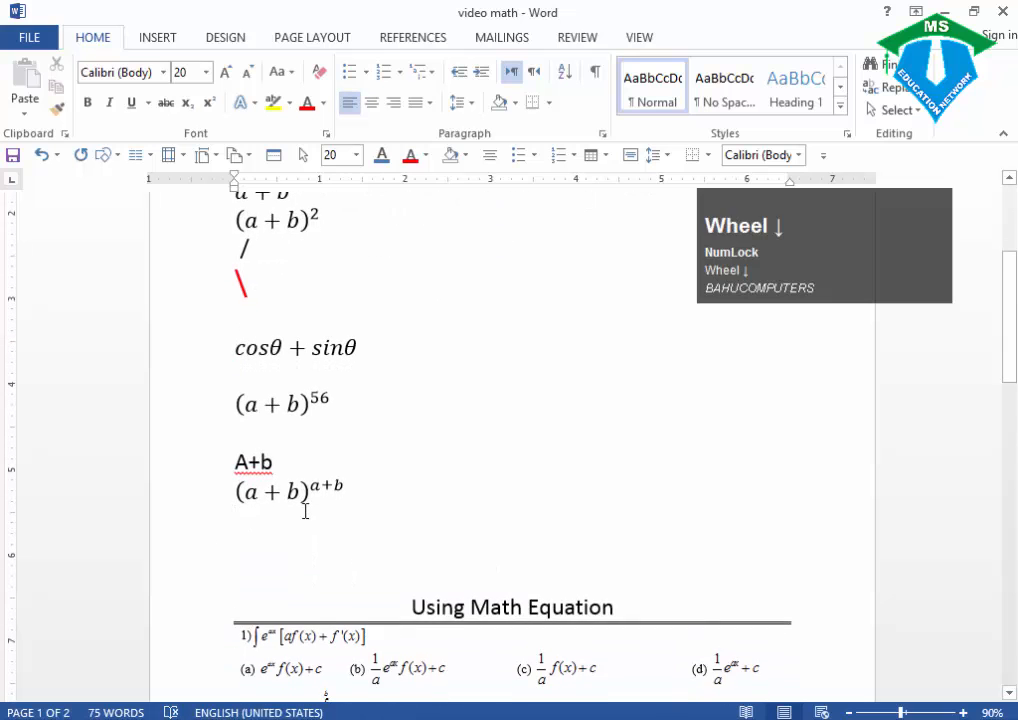
pyautogui.scroll(-2, 273, 486)
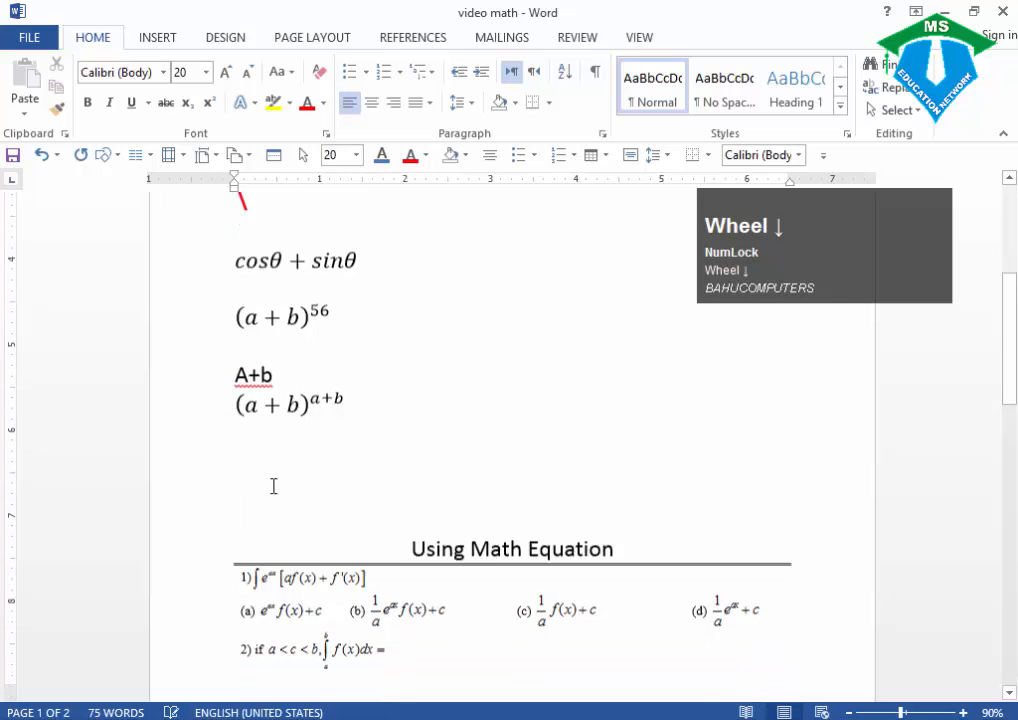
pyautogui.click(453, 718)
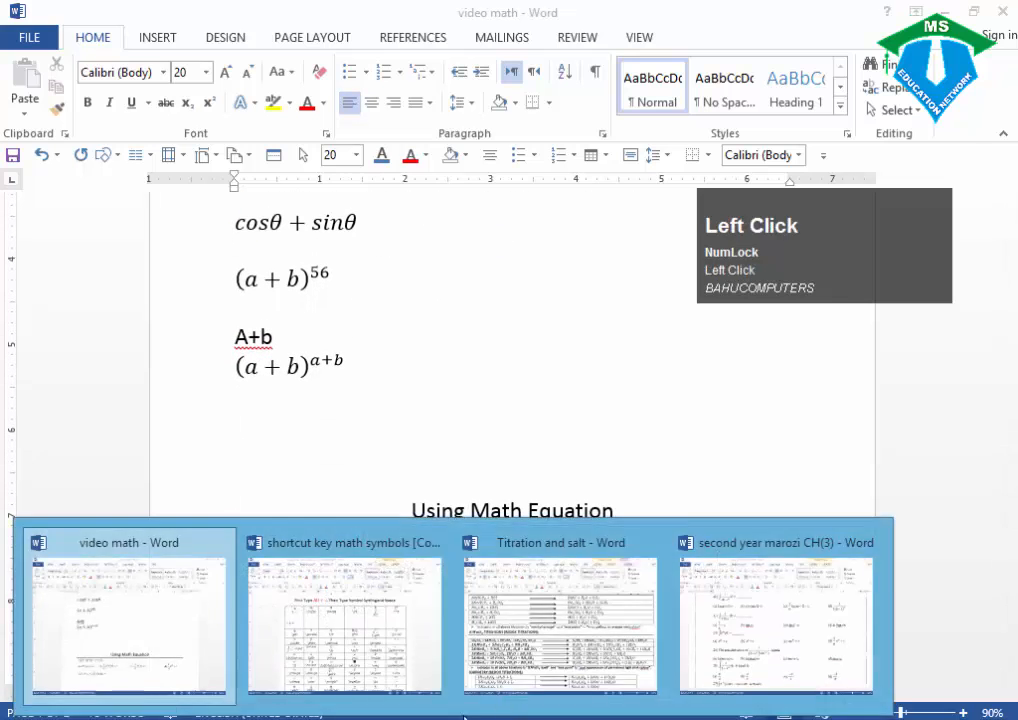
pyautogui.click(781, 608)
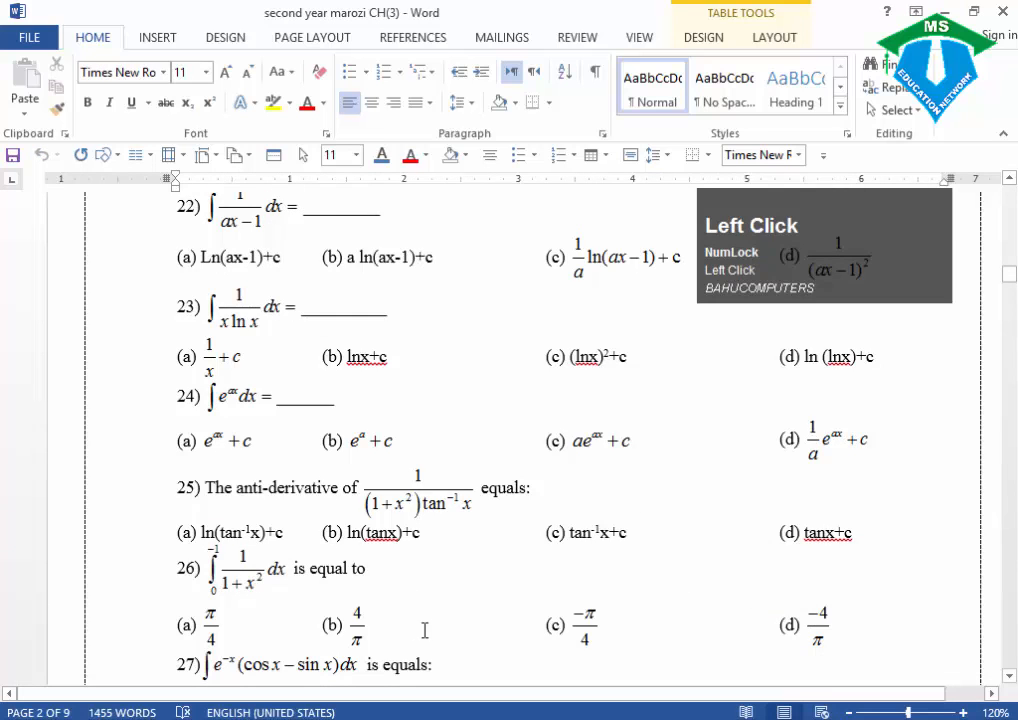
pyautogui.scroll(-2, 427, 606)
pyautogui.scroll(-2, 250, 590)
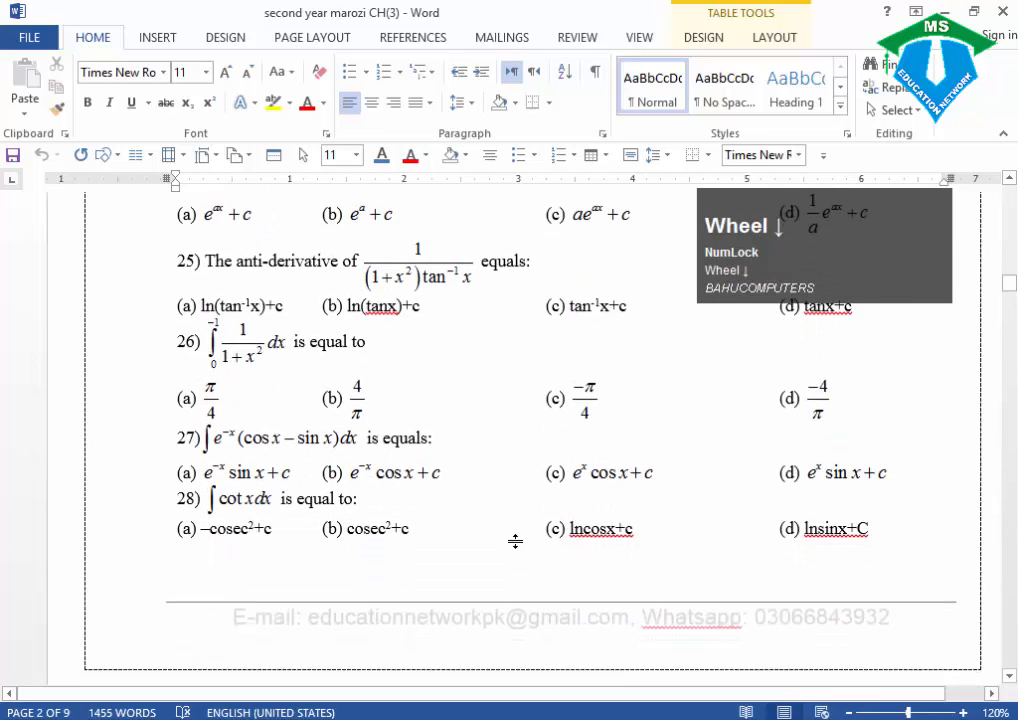
pyautogui.scroll(6, 460, 520)
pyautogui.click(380, 330)
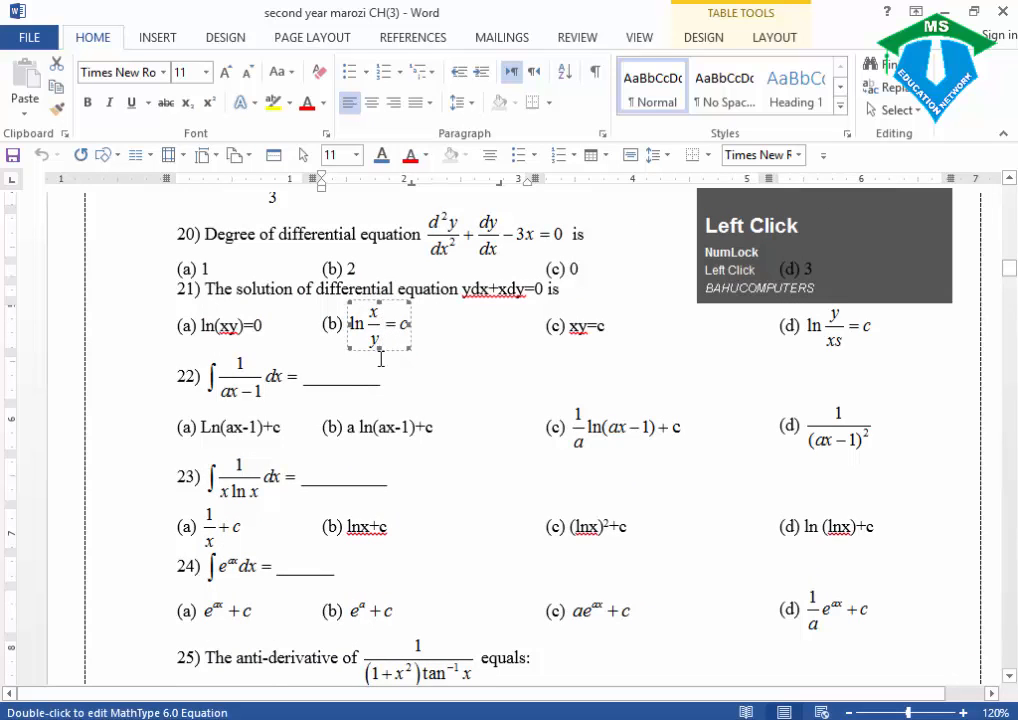
pyautogui.click(381, 357)
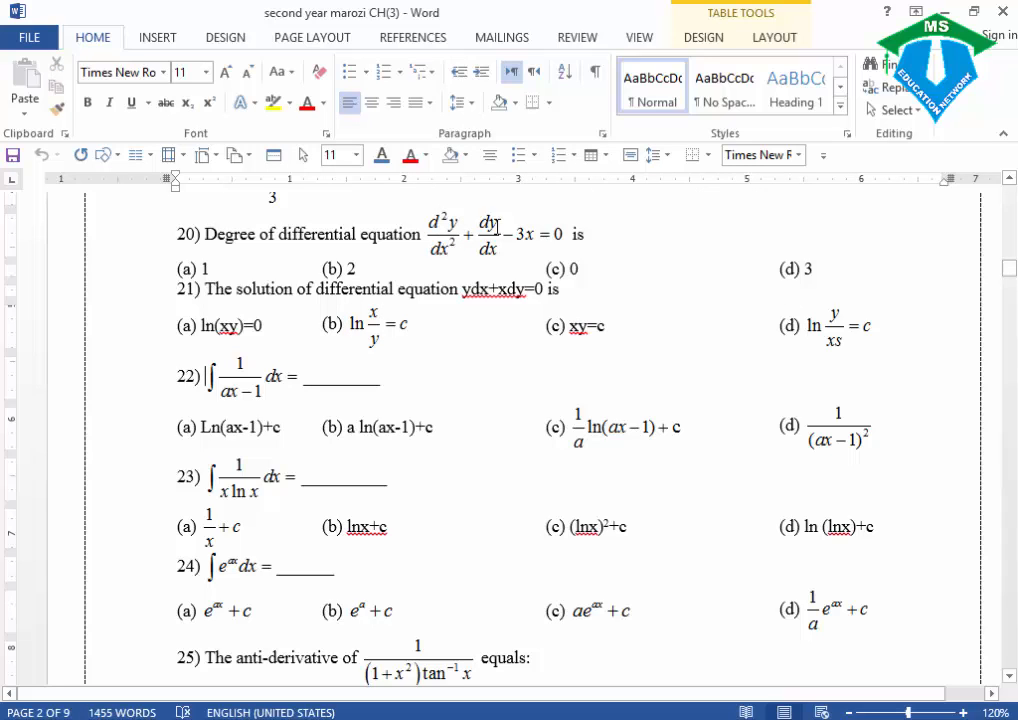
pyautogui.click(432, 222)
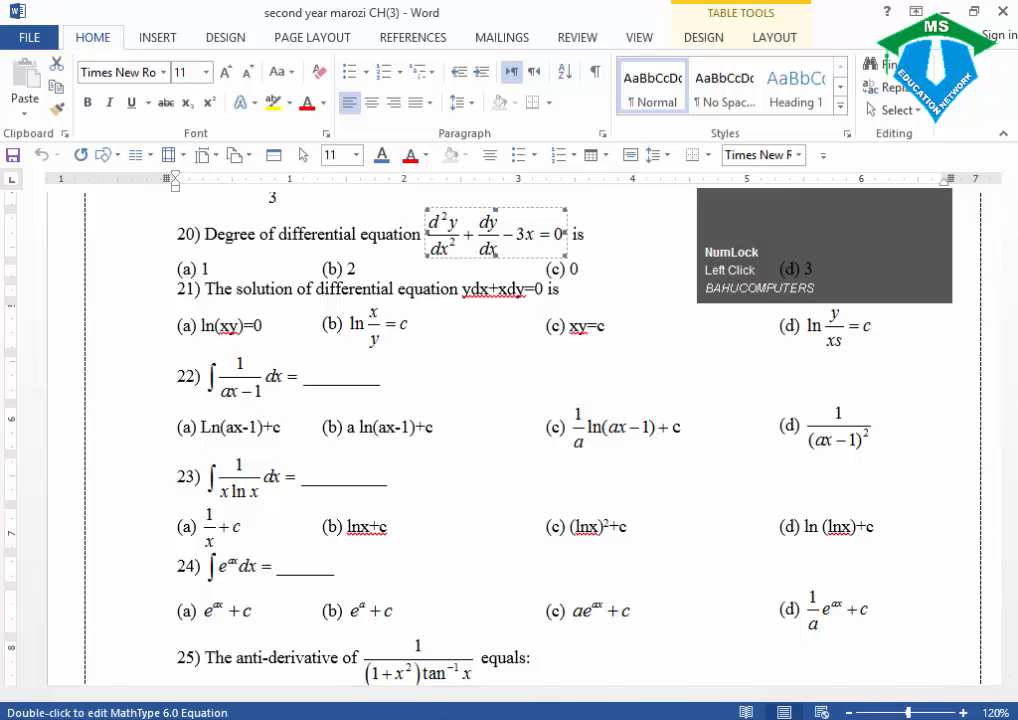
pyautogui.click(453, 718)
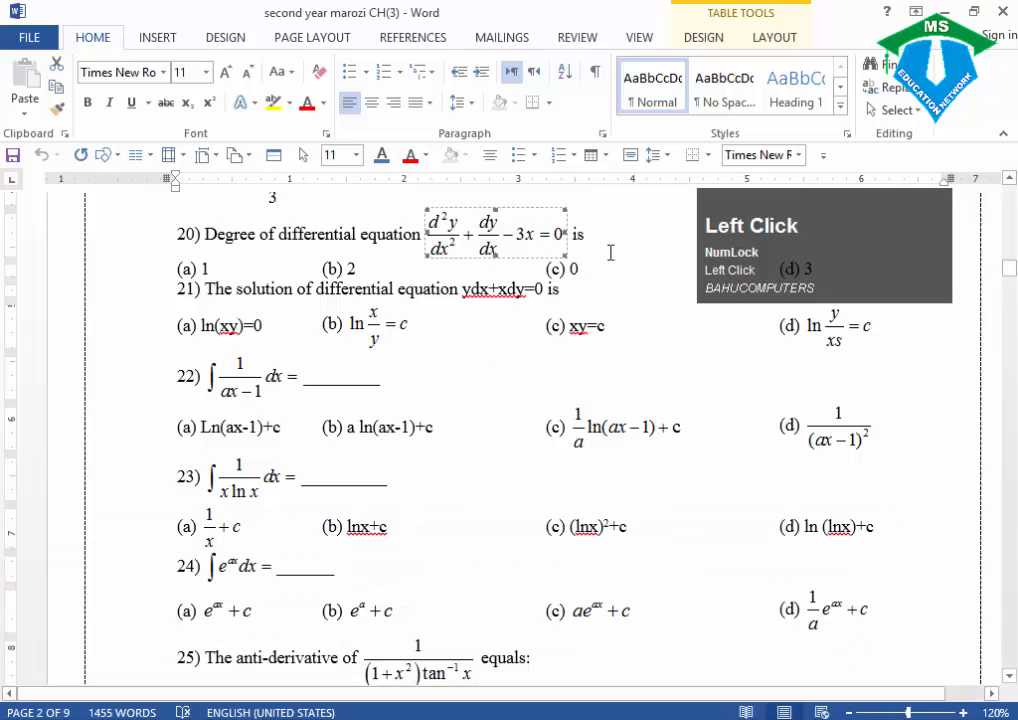
# Insert seven blank lines between question 20 and its answer options.
pyautogui.click(609, 248)
pyautogui.press('Return')
pyautogui.press('Return')
pyautogui.press('Return')
pyautogui.press('Return')
pyautogui.press('Return')
pyautogui.press('Return')
pyautogui.press('Return')
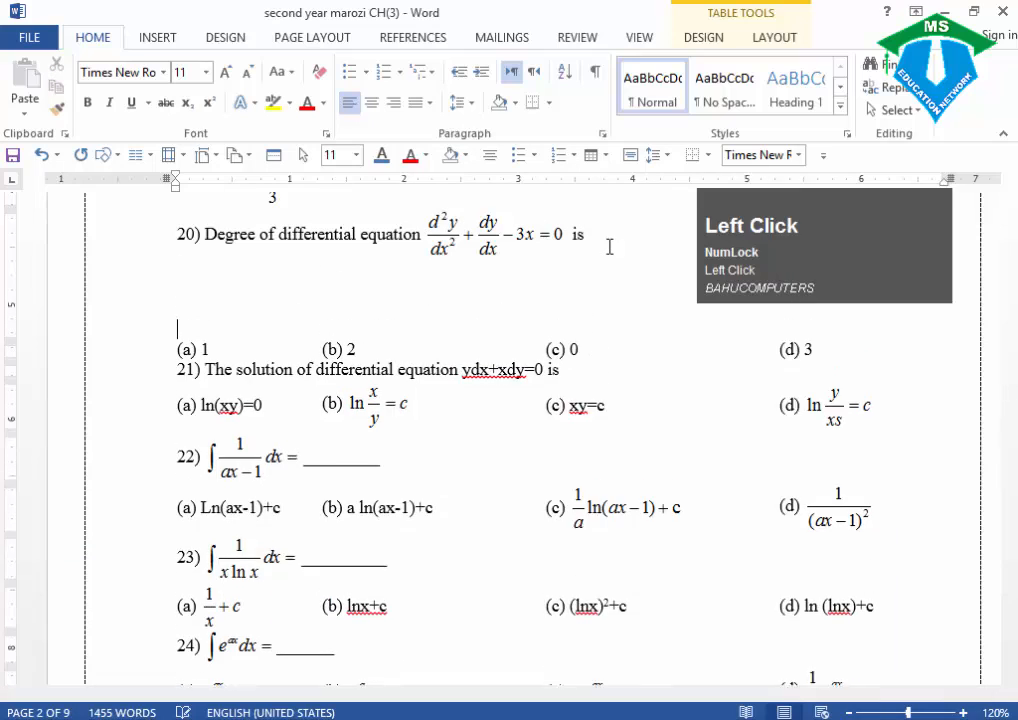
# Indent the blank line just below question 20 to the 2-inch mark.
pyautogui.click(432, 286)
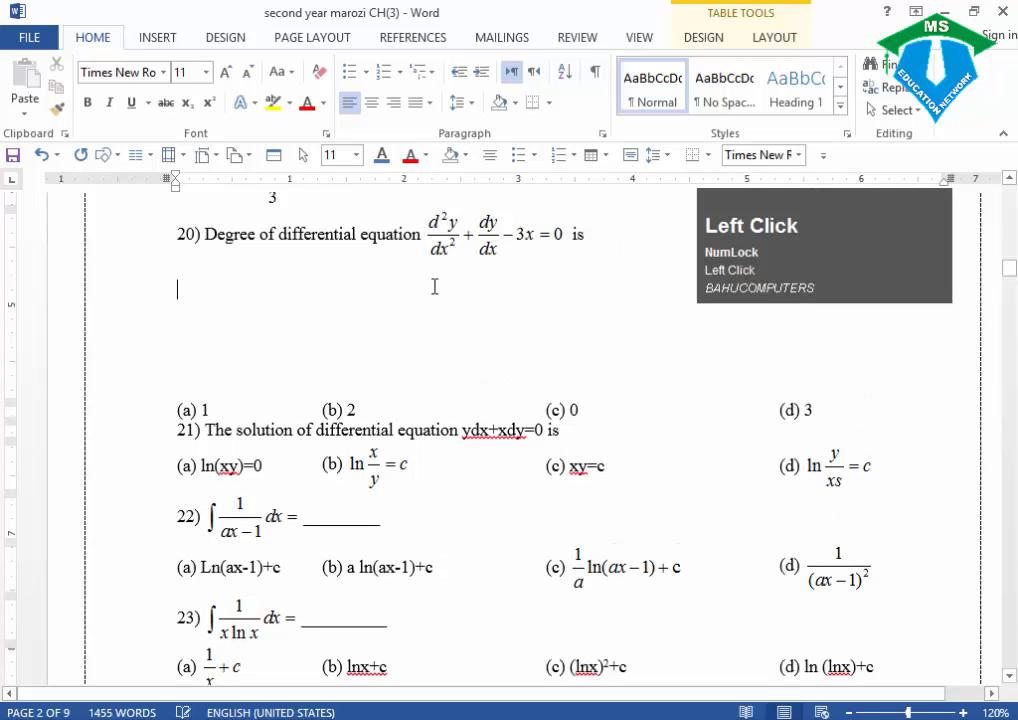
pyautogui.click(481, 72)
pyautogui.click(481, 72)
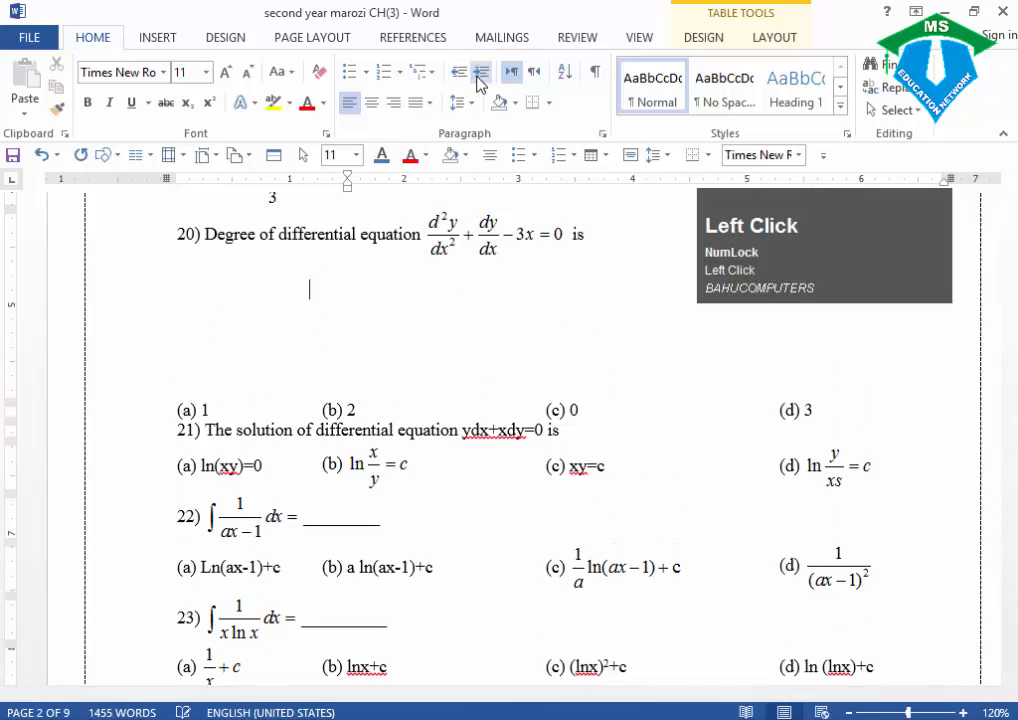
pyautogui.click(481, 72)
pyautogui.click(481, 72)
pyautogui.click(481, 72)
pyautogui.click(481, 72)
pyautogui.click(458, 72)
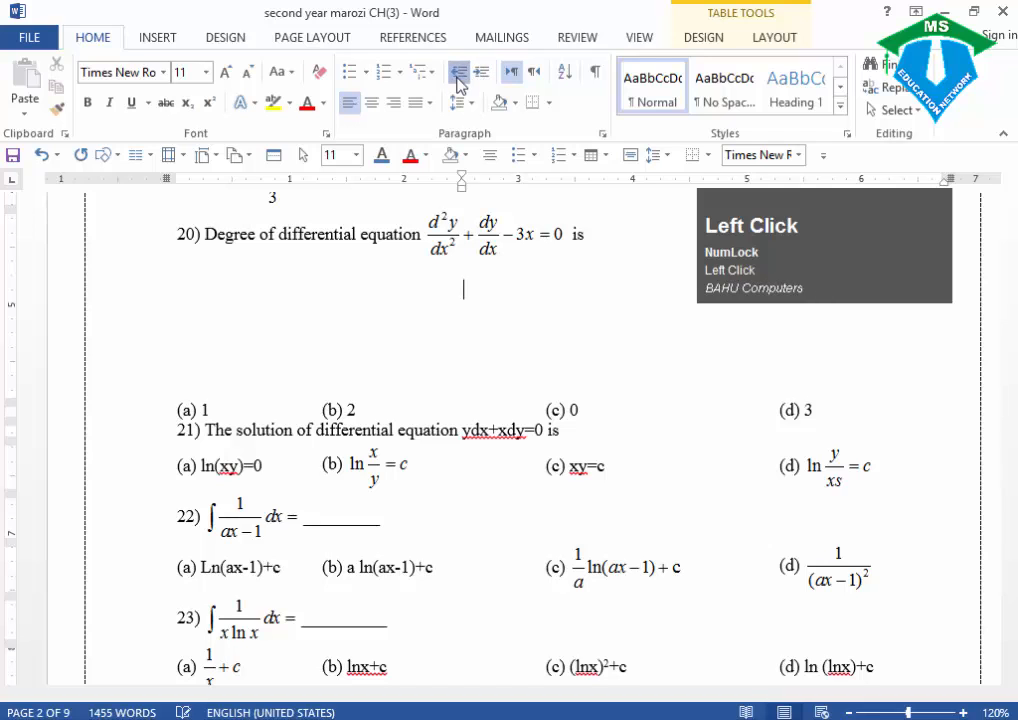
pyautogui.click(458, 72)
# Increase the font size of the indented blank line to 26.
pyautogui.click(227, 72)
pyautogui.click(227, 72)
pyautogui.click(227, 72)
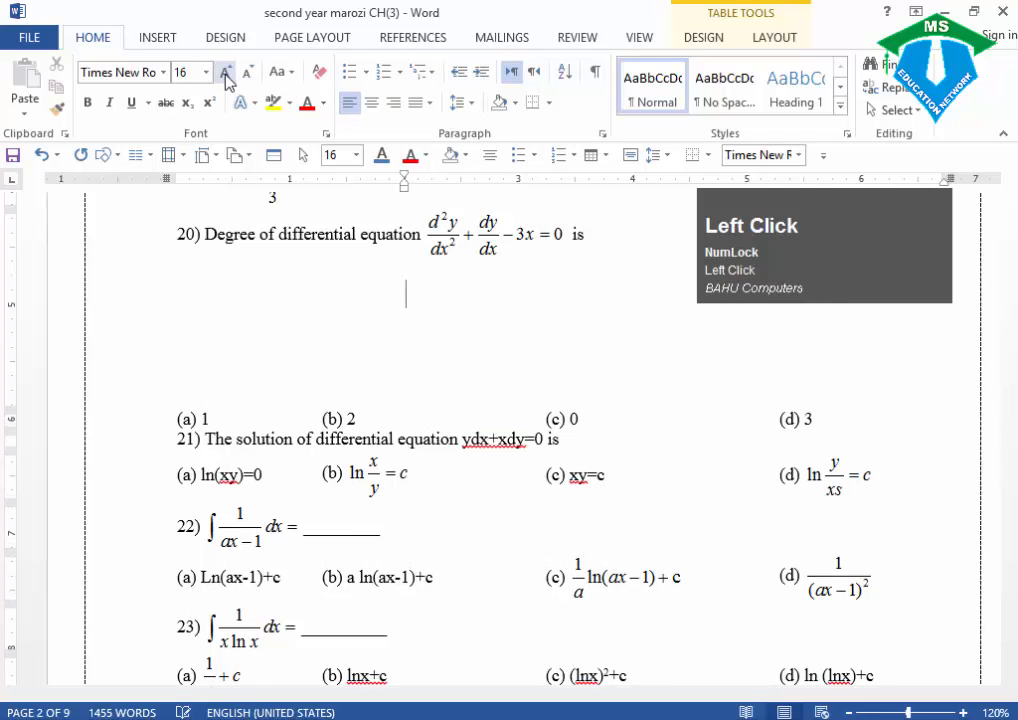
pyautogui.click(227, 72)
pyautogui.click(227, 72)
pyautogui.click(227, 72)
pyautogui.click(227, 72)
pyautogui.click(227, 72)
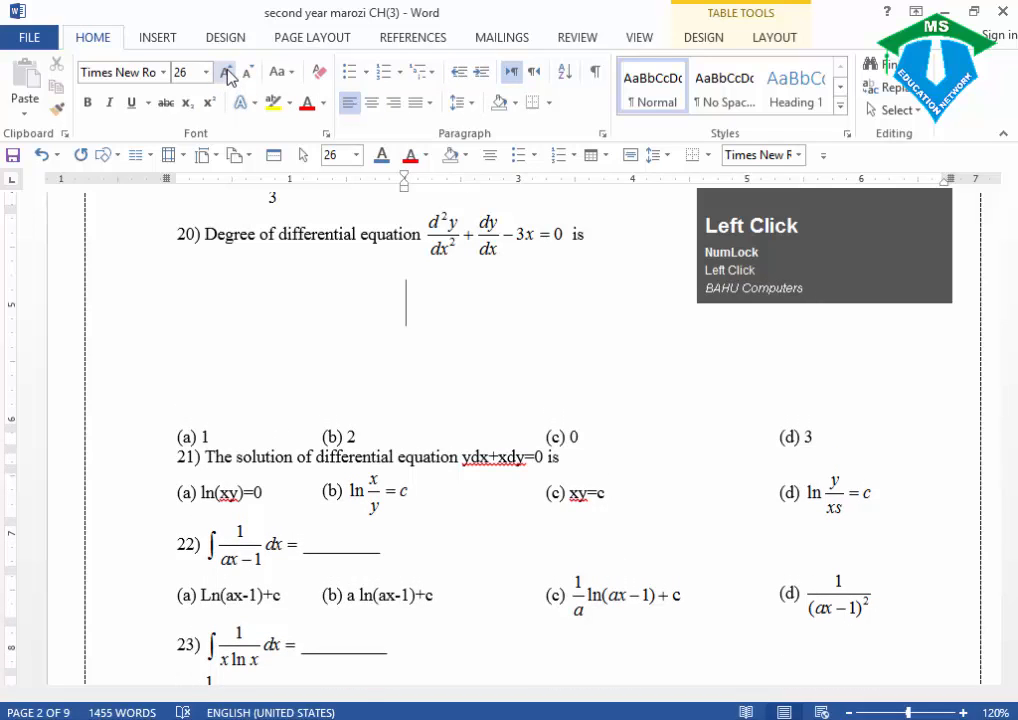
# Insert an equation on the indented line and build the stacked fraction d²y over dx², using / and the code ^2.
pyautogui.press('alt')
pyautogui.hotkey('alt', '=')
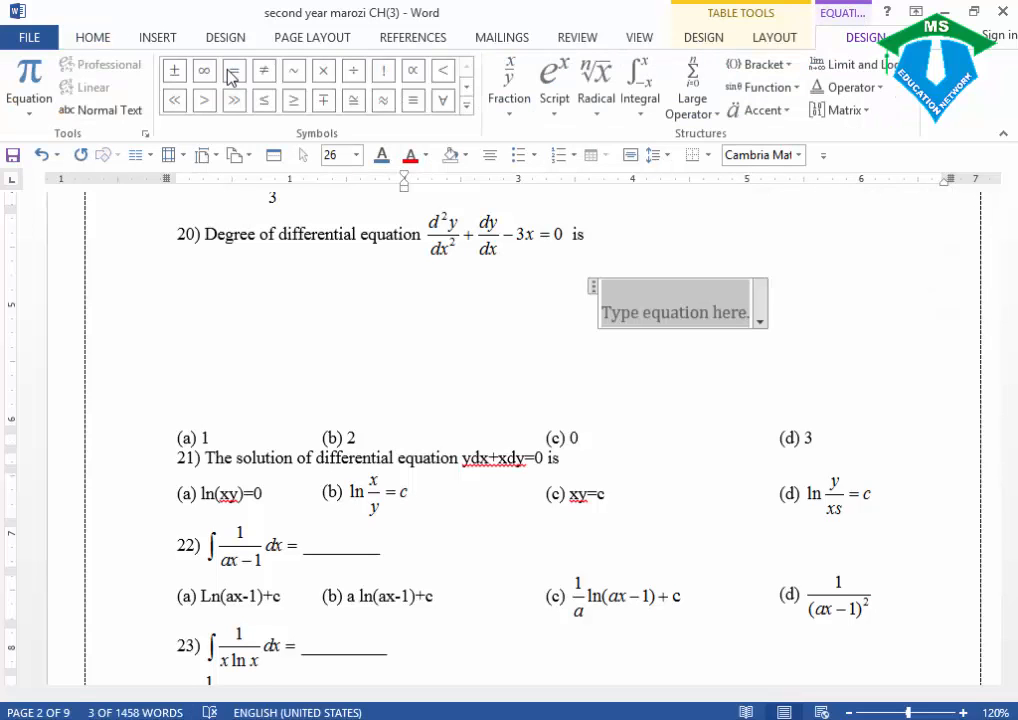
pyautogui.write('d^2')
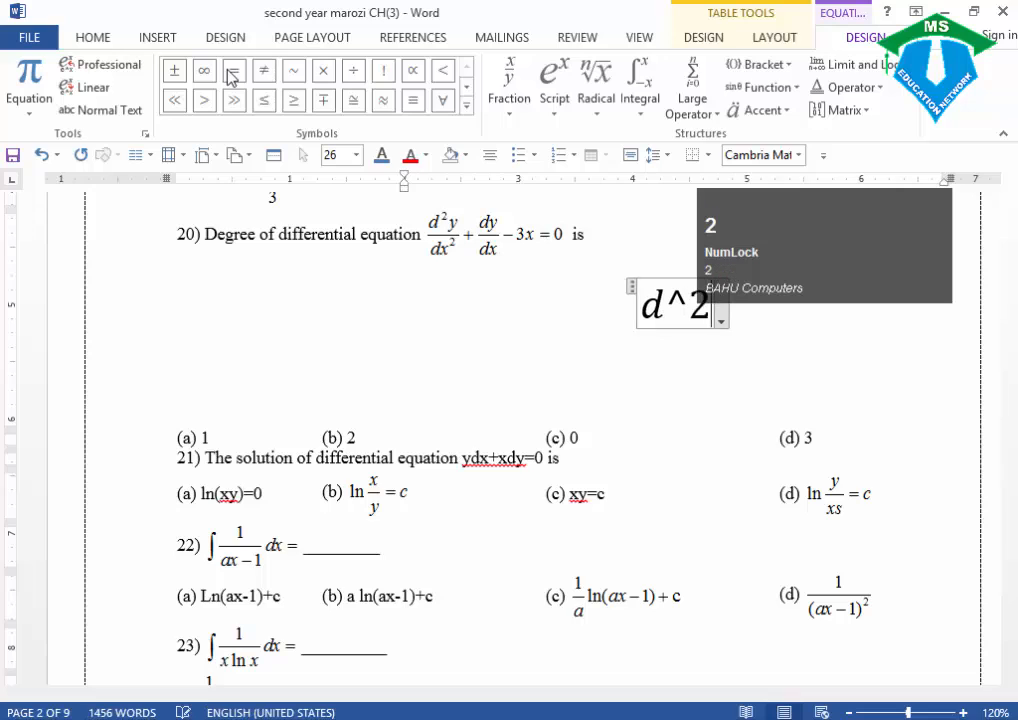
pyautogui.press('space')
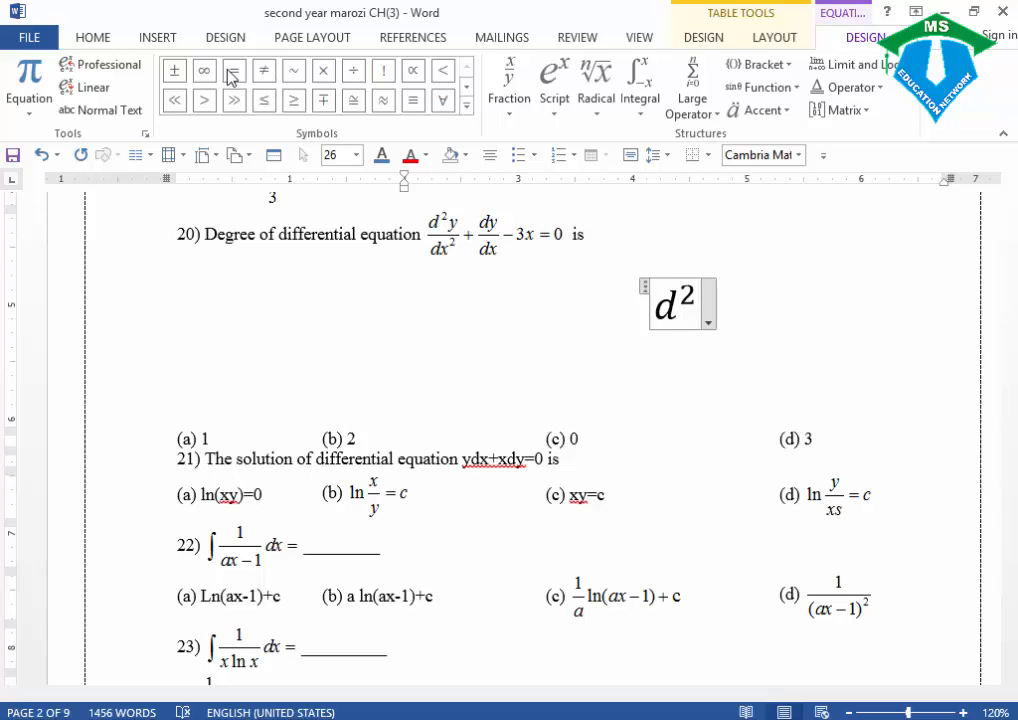
pyautogui.write('/')
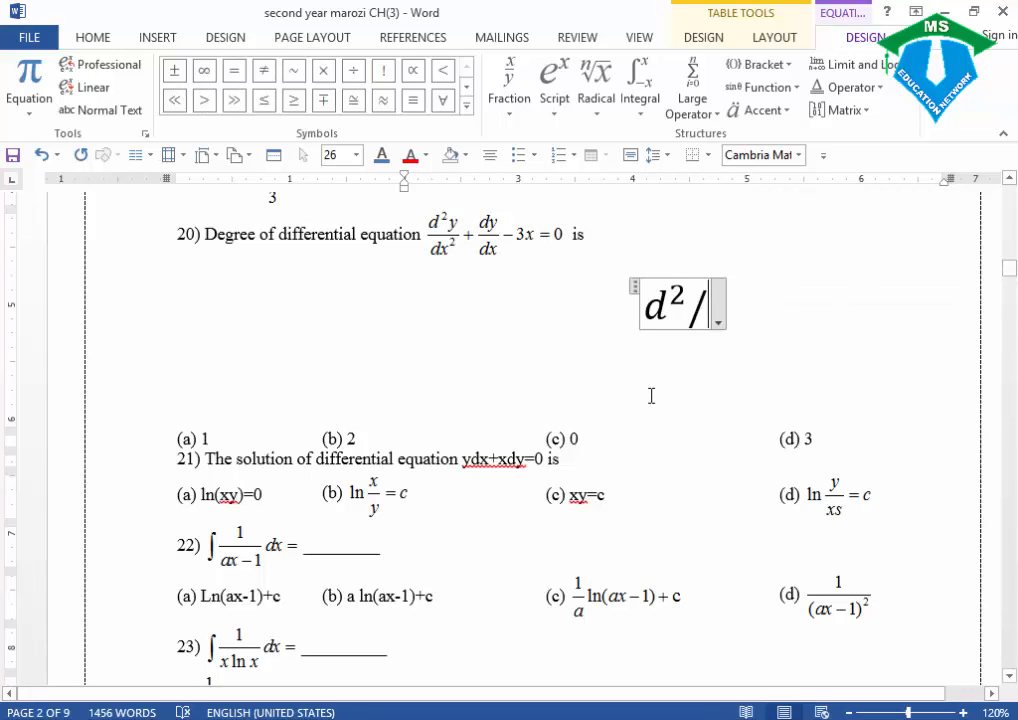
pyautogui.write('dx')
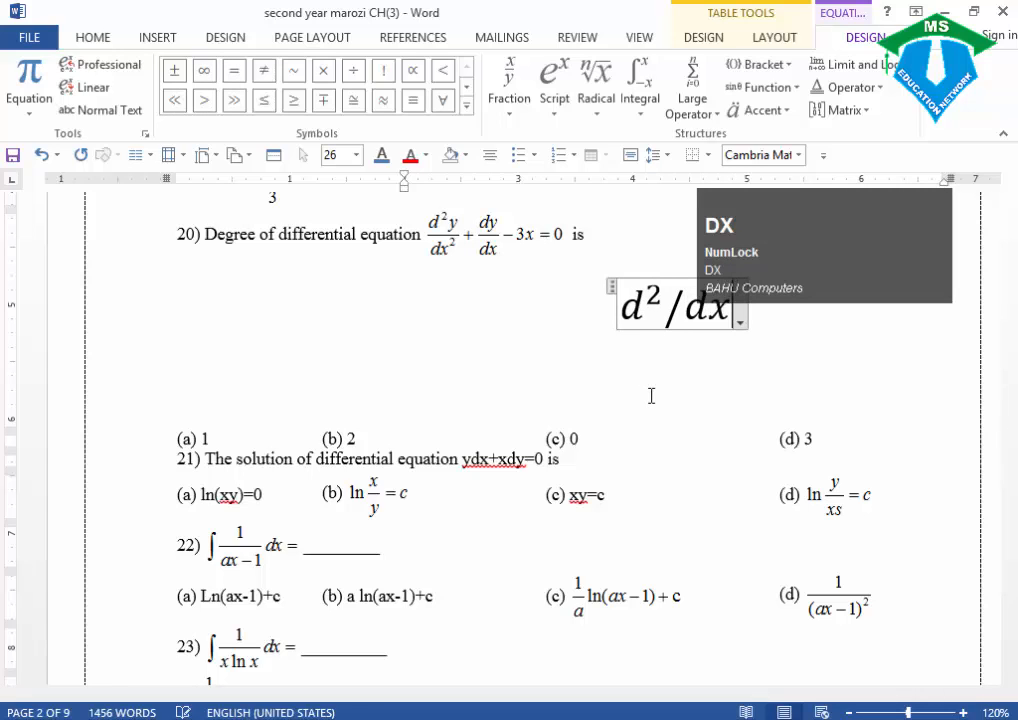
pyautogui.click(827, 270)
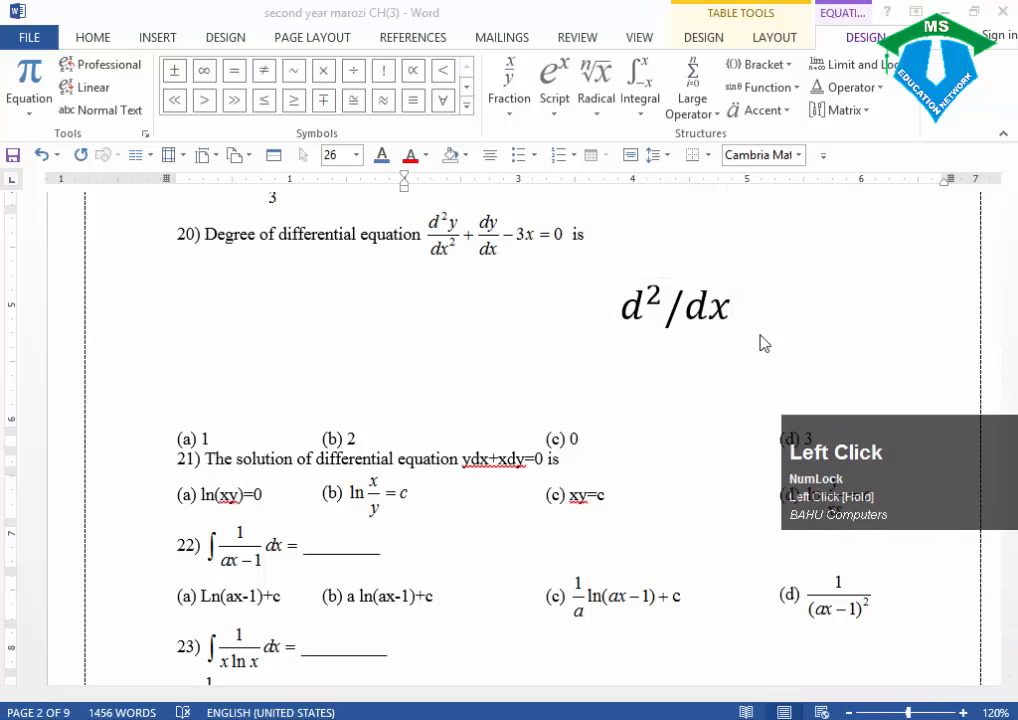
pyautogui.click(733, 310)
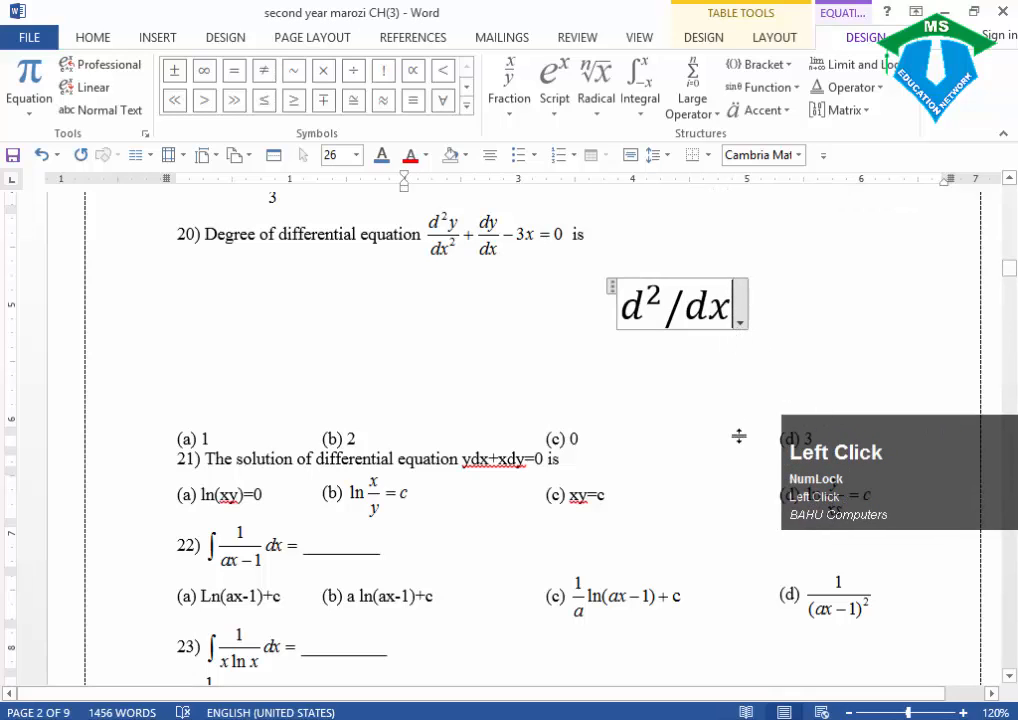
pyautogui.write('^2')
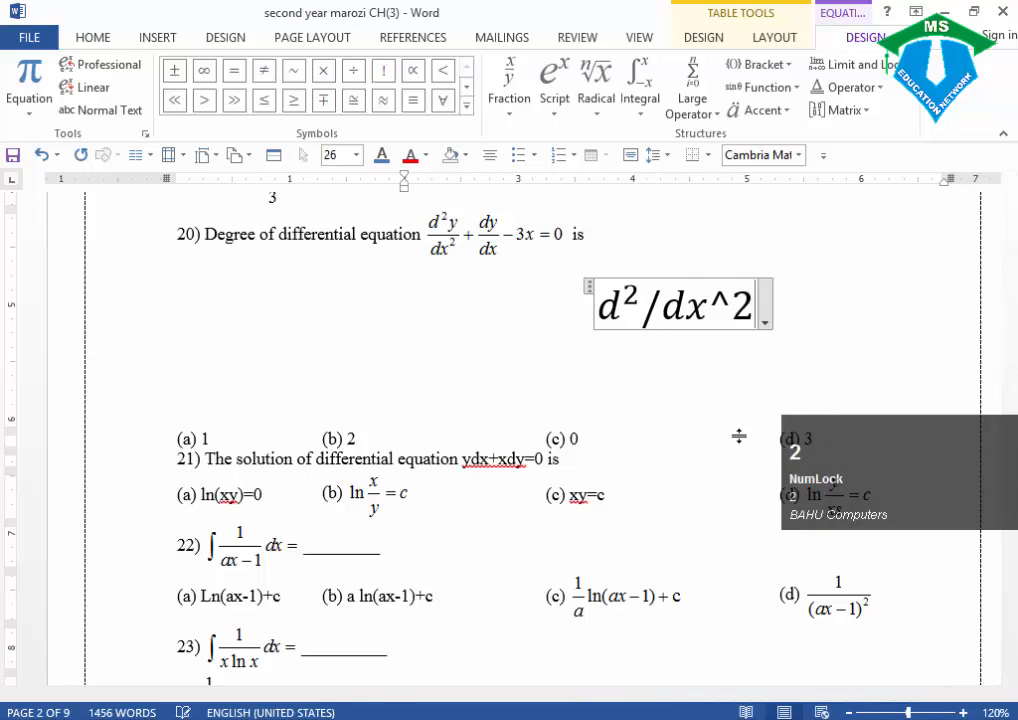
pyautogui.press('space')
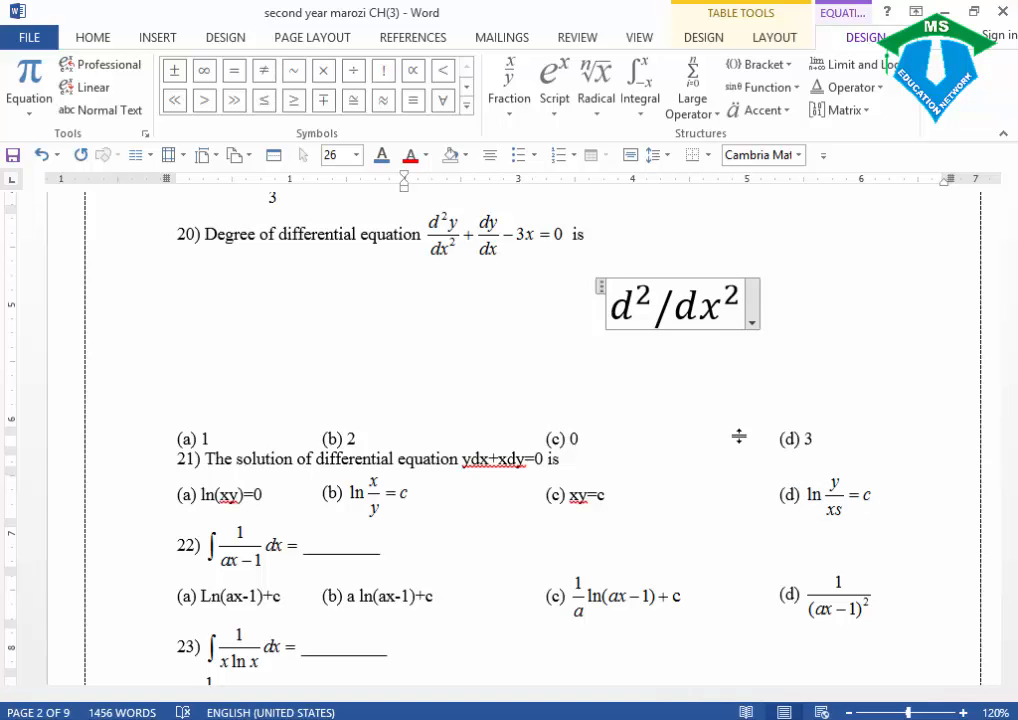
pyautogui.press('space')
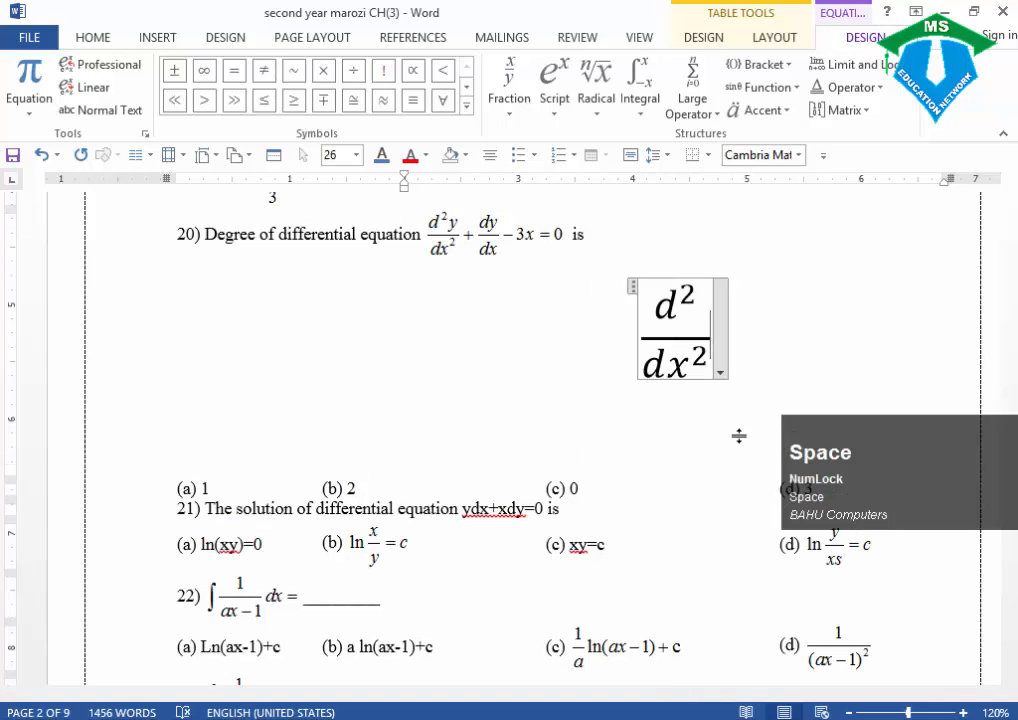
pyautogui.press('Up')
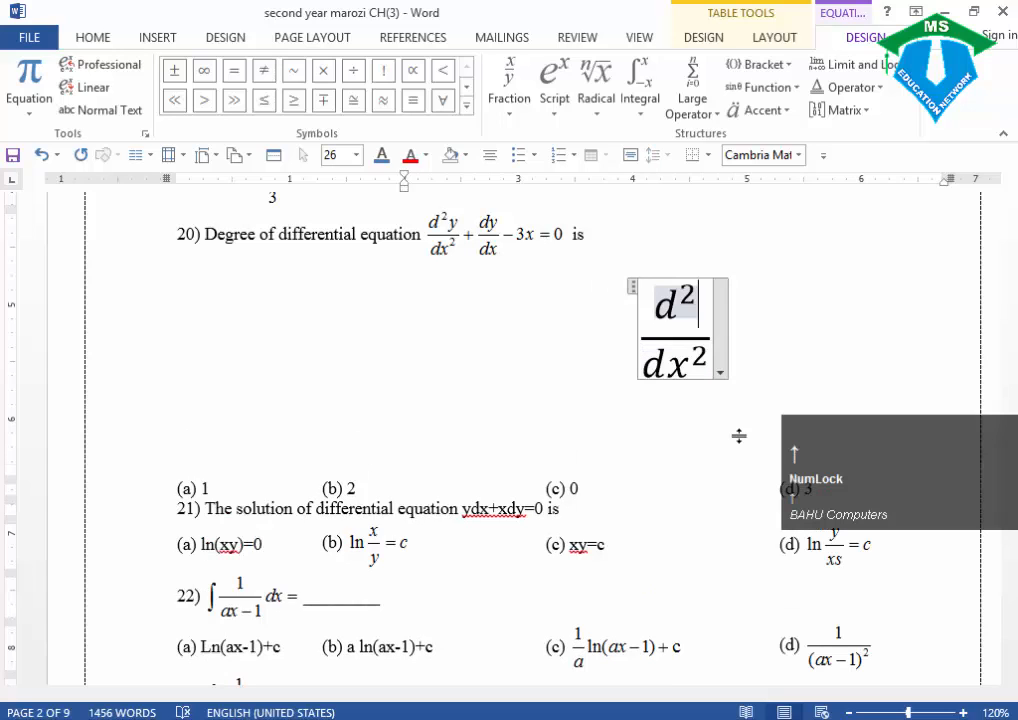
pyautogui.write('y')
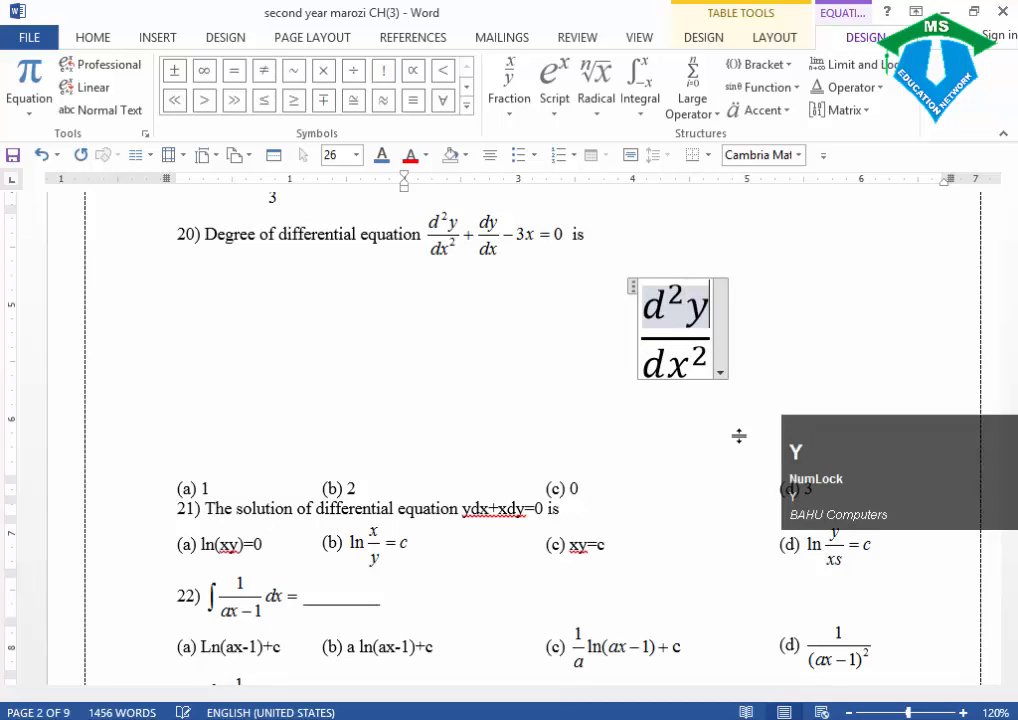
# Continue the equation after the d²y/dx² fraction with + dy/.
pyautogui.press('Right')
pyautogui.press('Up')
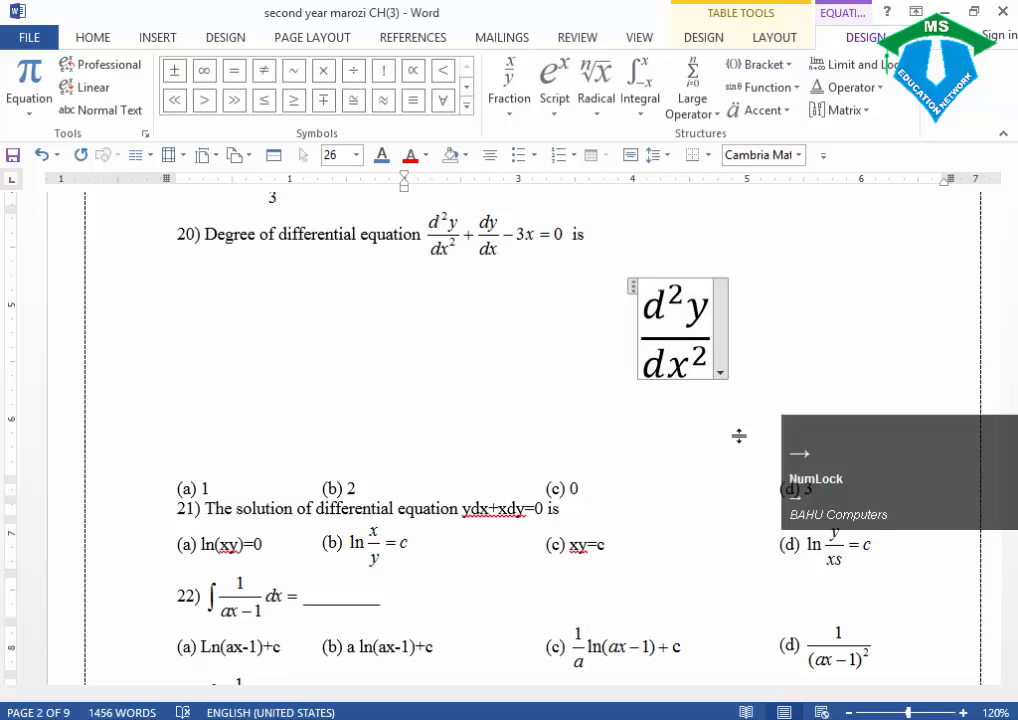
pyautogui.write('+ ')
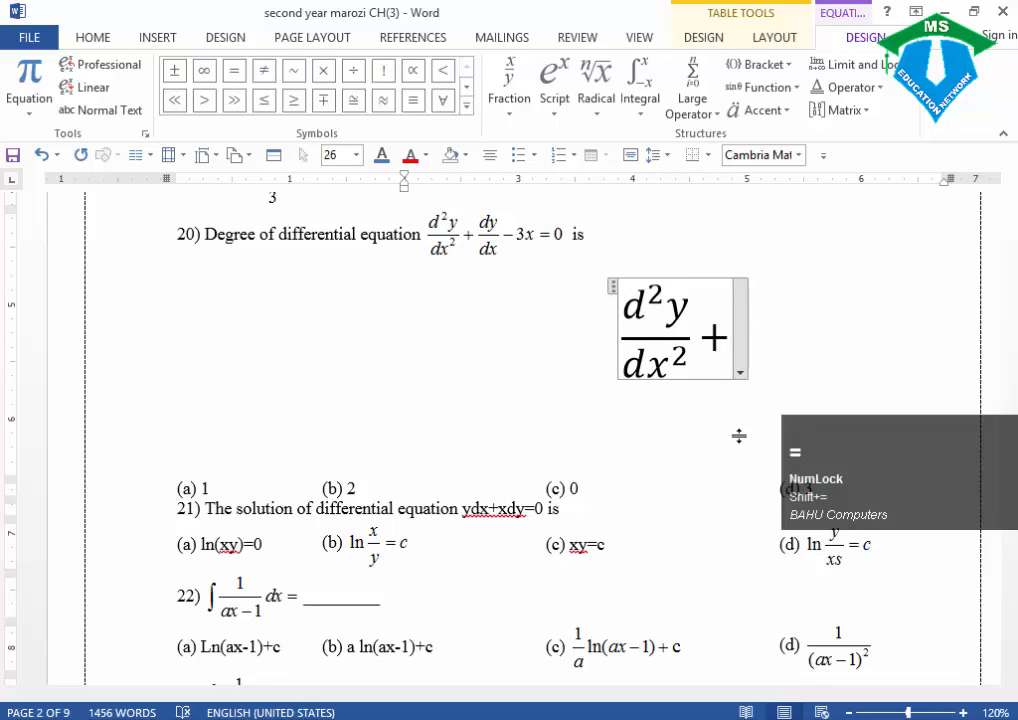
pyautogui.write('dy/')
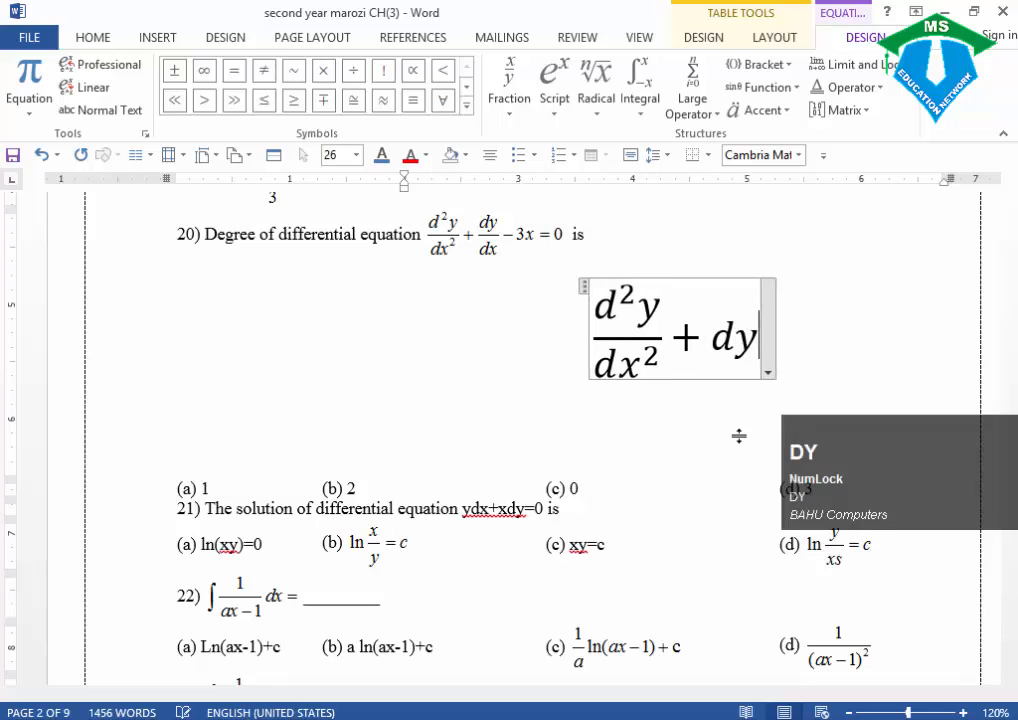